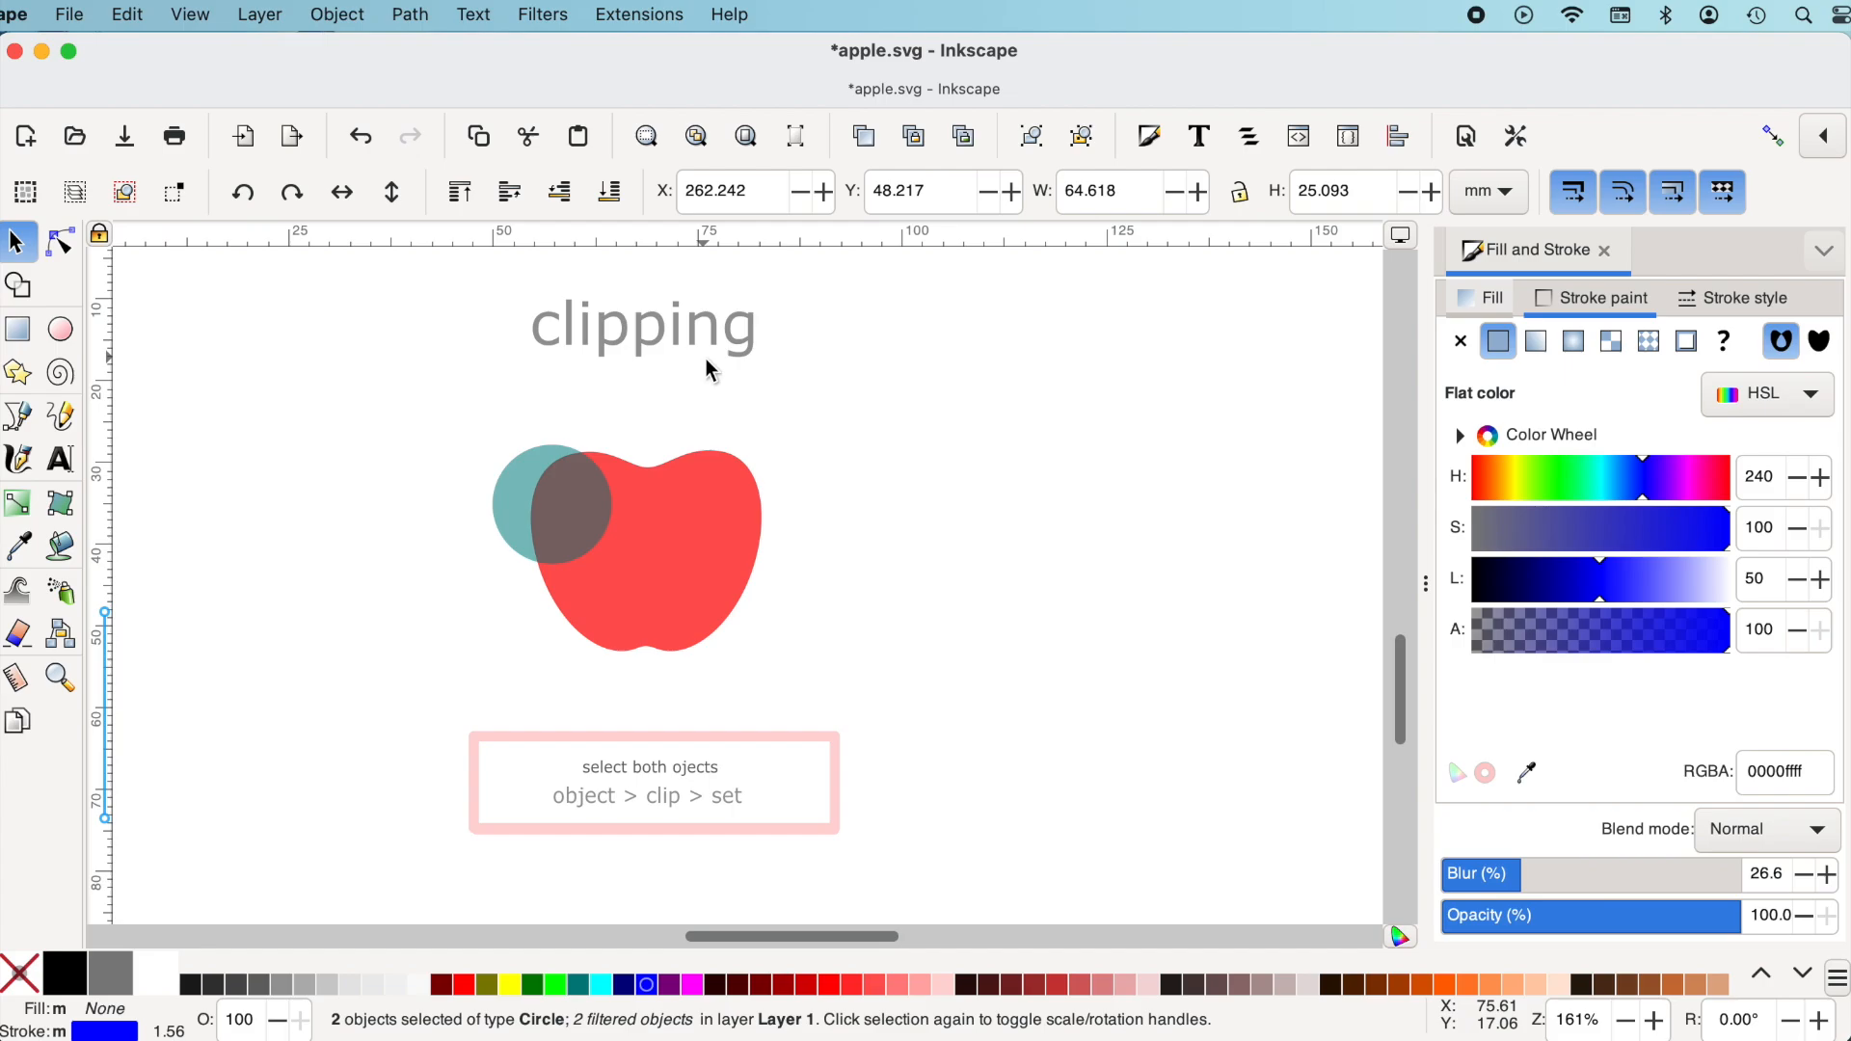
Reposition the apple and teal circle so the circle overlaps the apple's upper-left edge at about X 48.7, Y 26.6 mm, raised to the top
drag(564, 496, 441, 486)
drag(649, 518, 653, 496)
drag(459, 504, 572, 485)
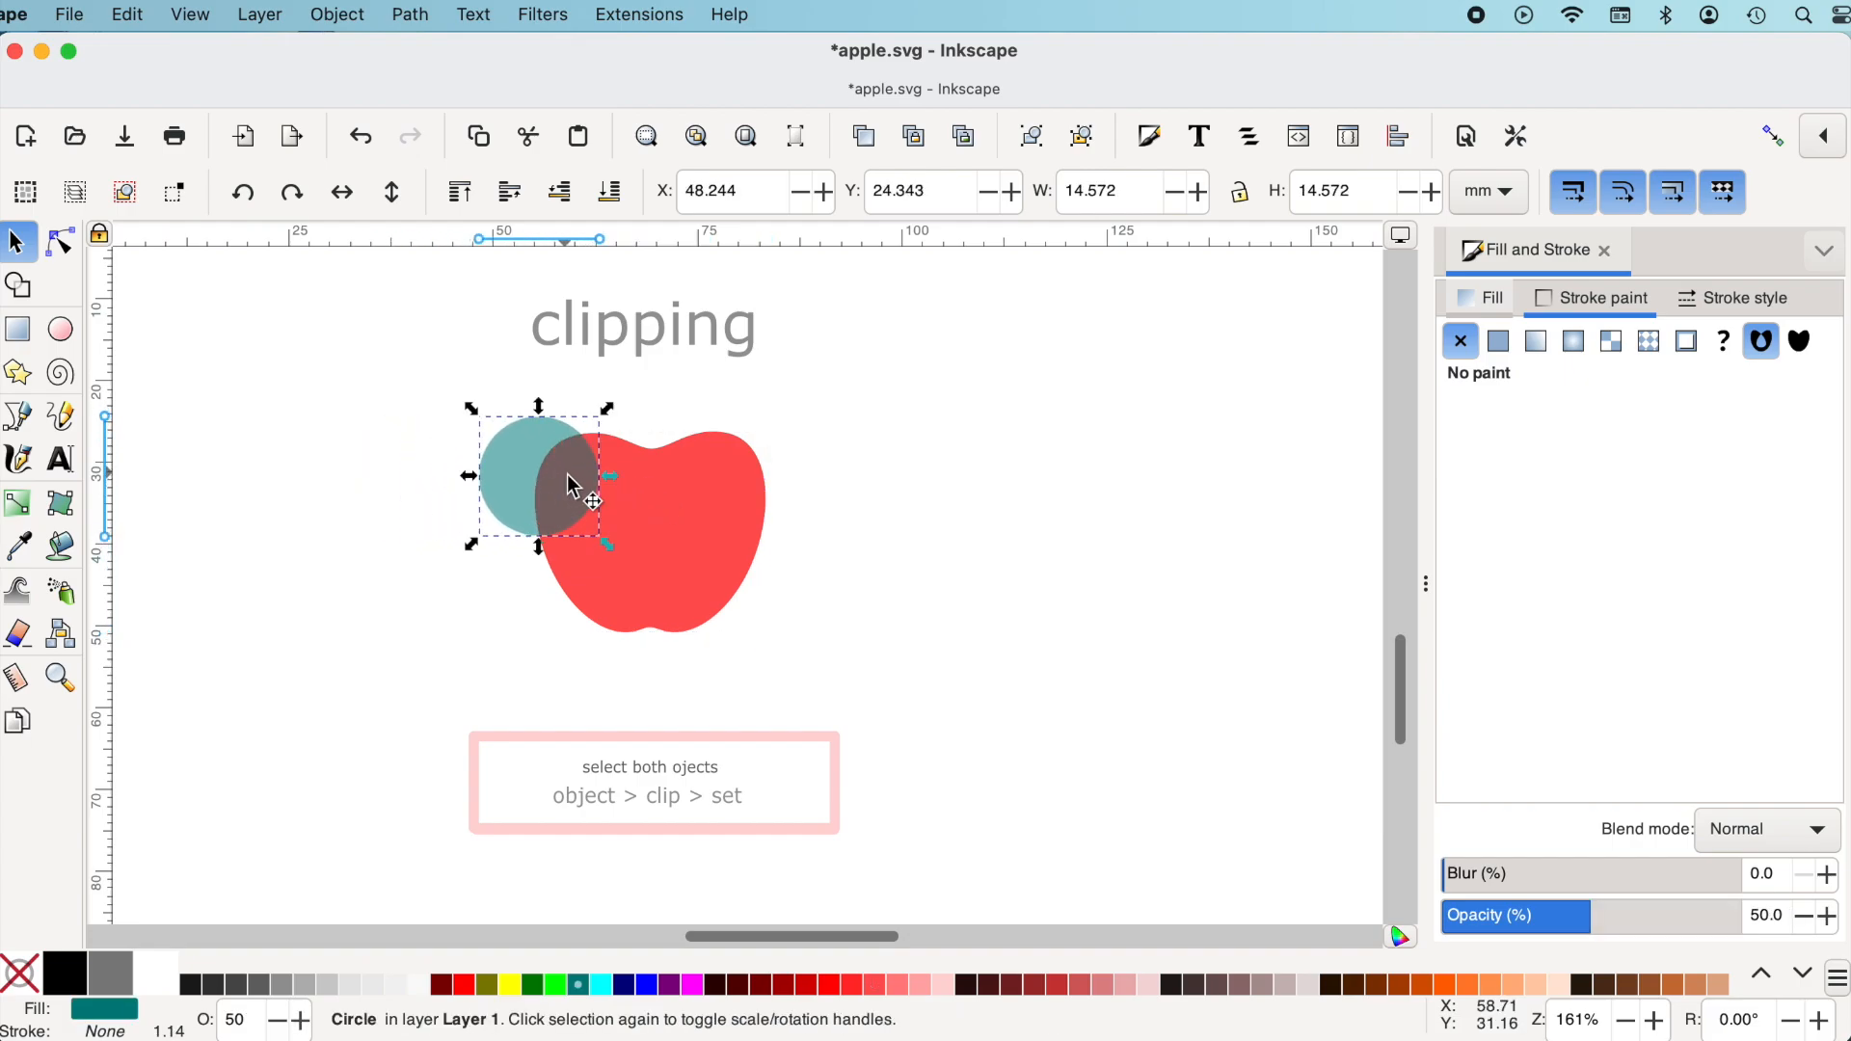
click(466, 205)
drag(568, 434, 557, 455)
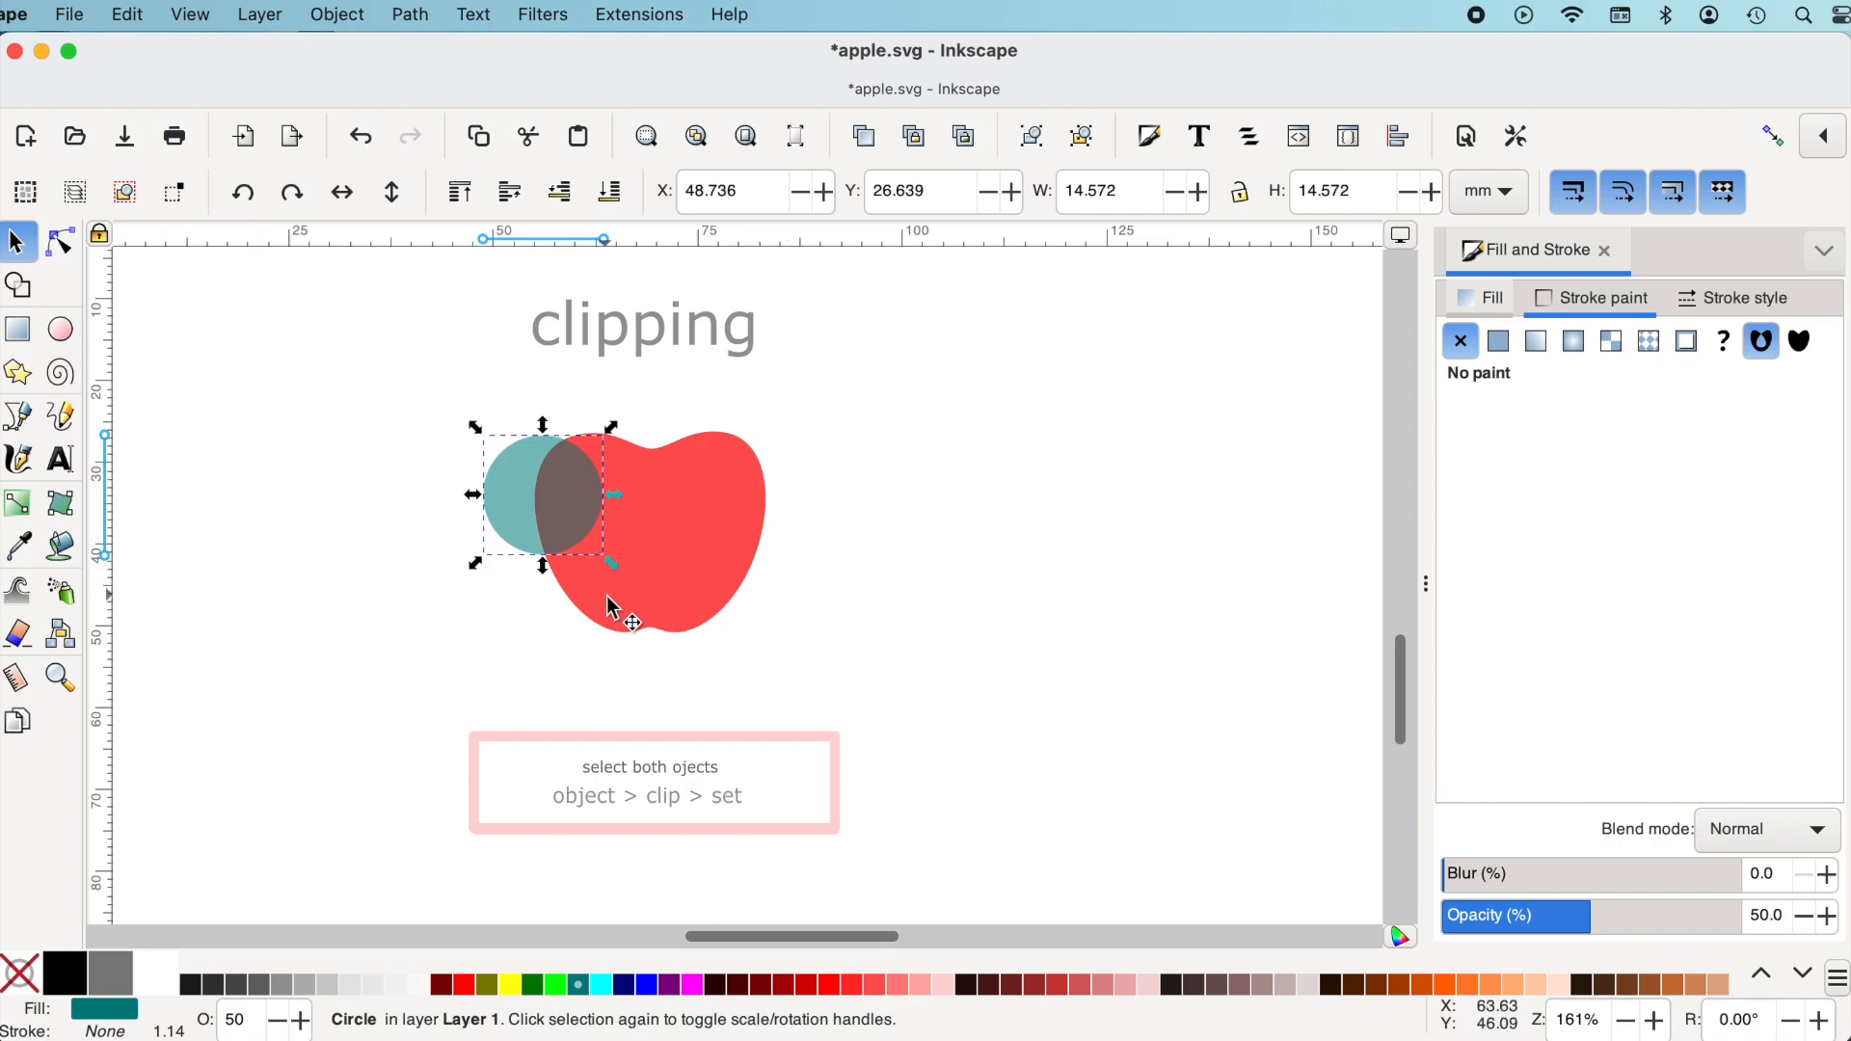
click(514, 503)
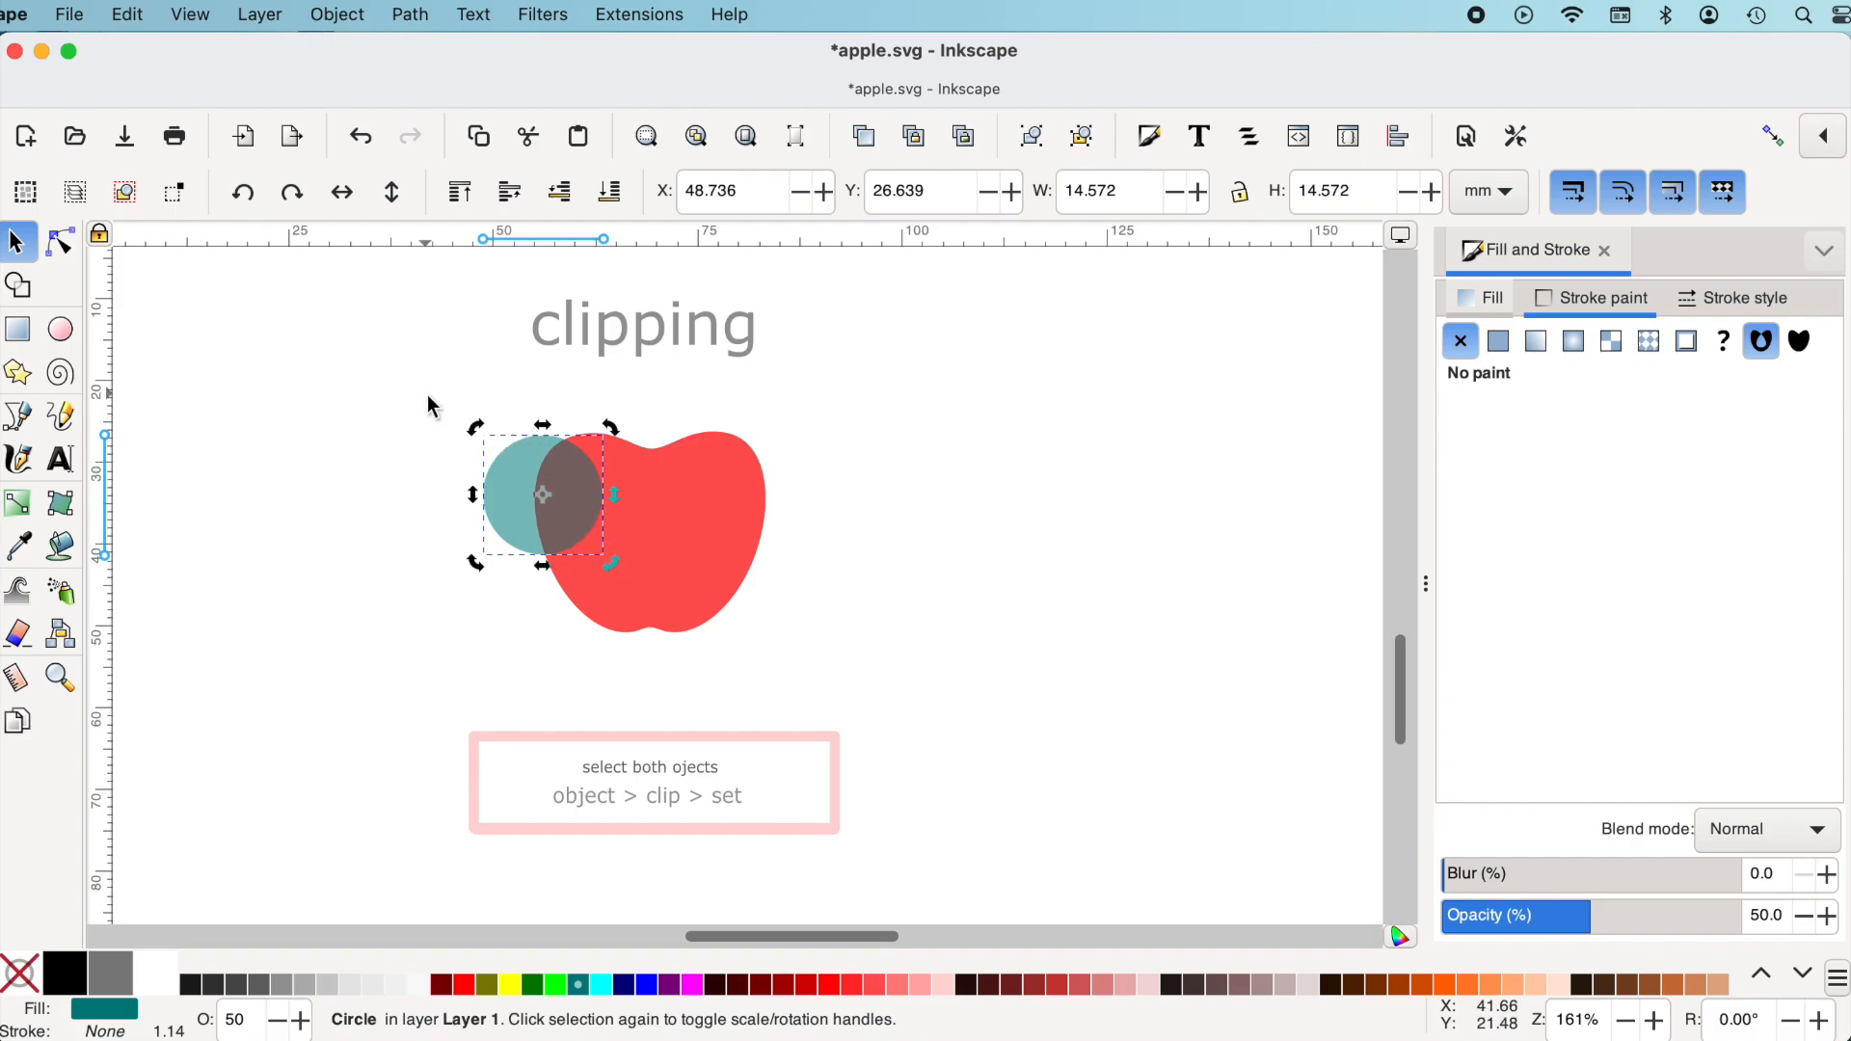
Select the teal circle together with the red apple and set the circle as the apple's clip
drag(428, 385, 785, 651)
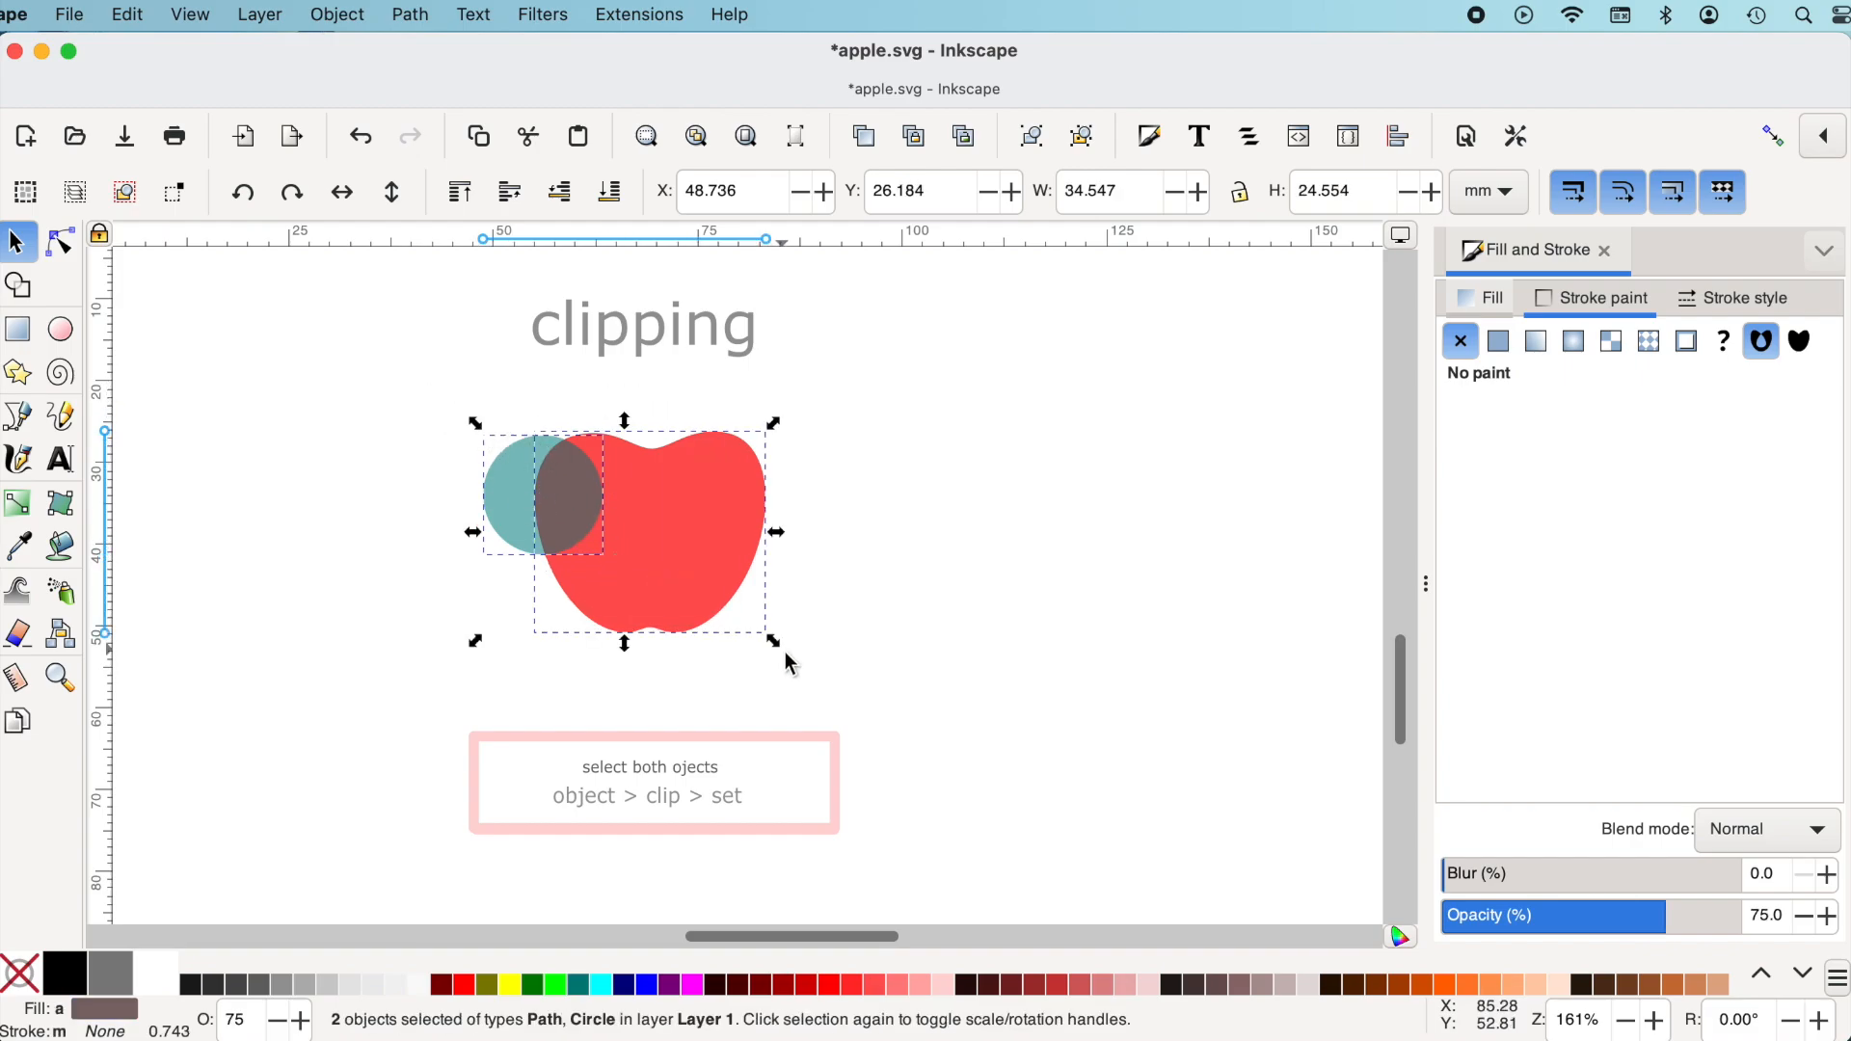
click(347, 17)
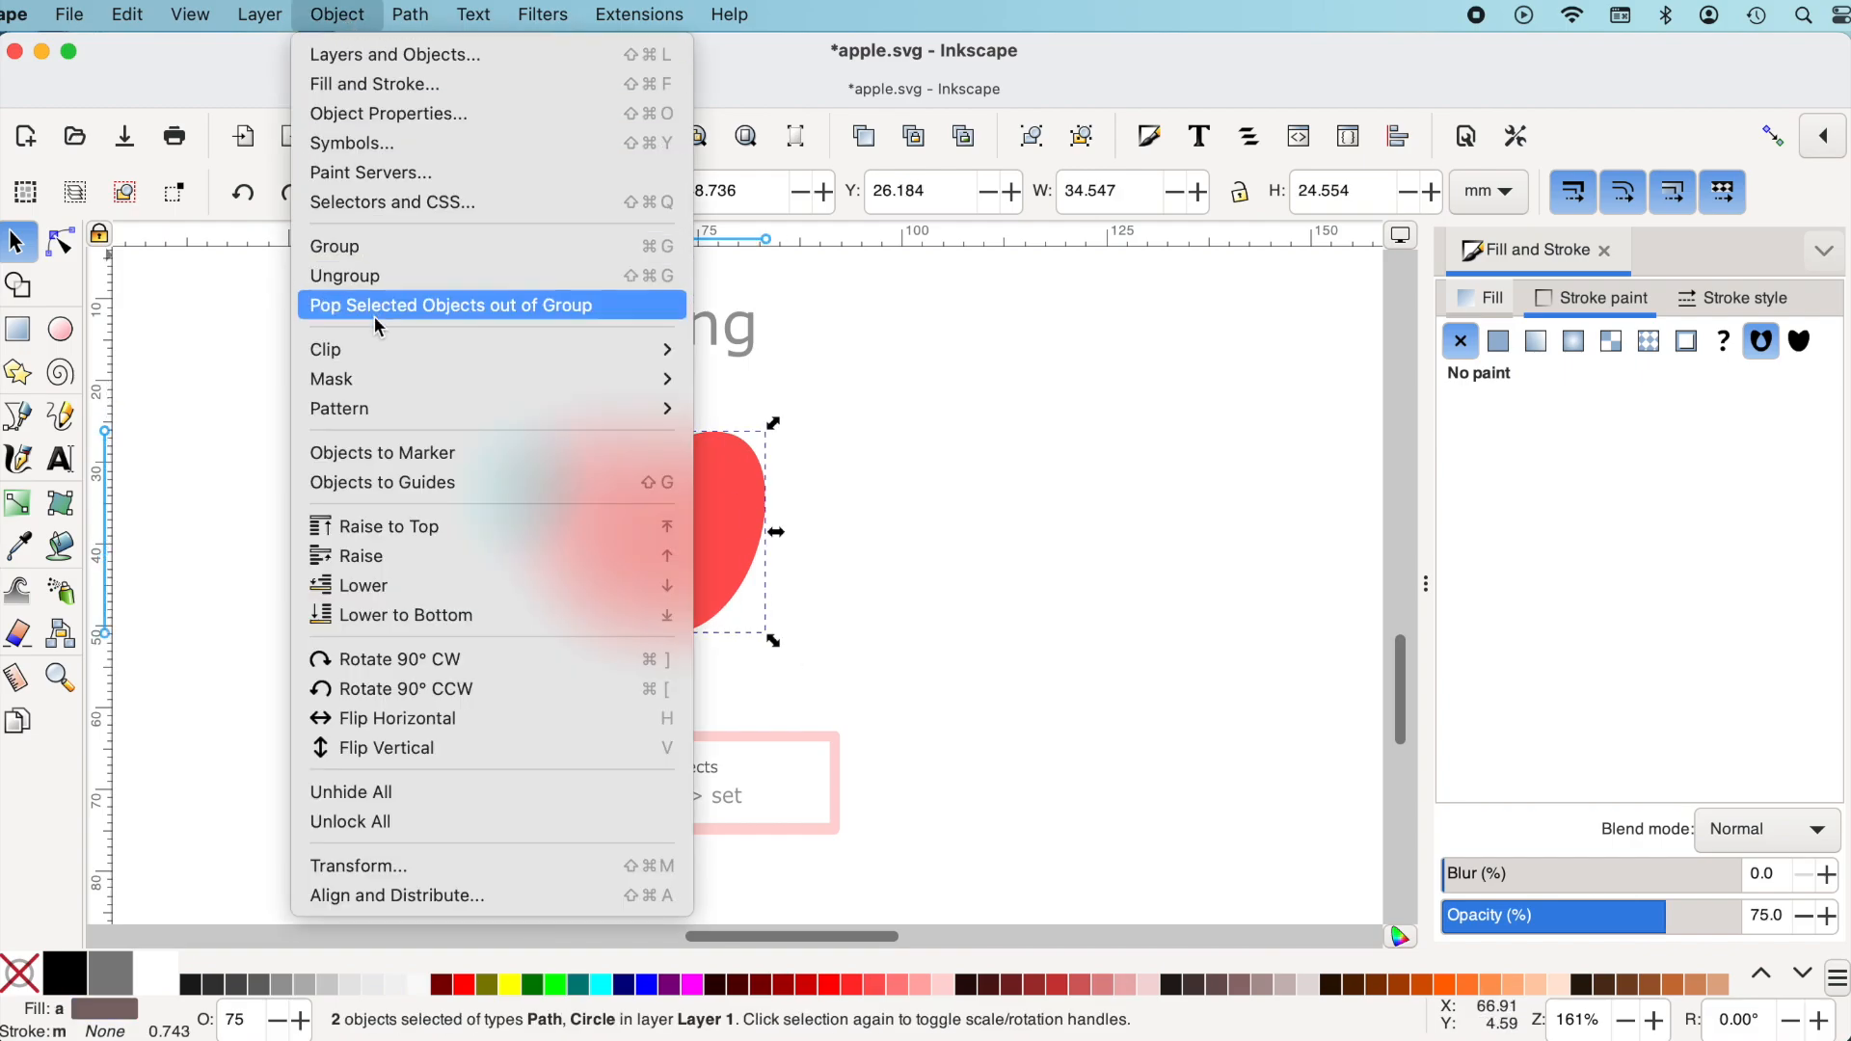
mouse_move(379, 351)
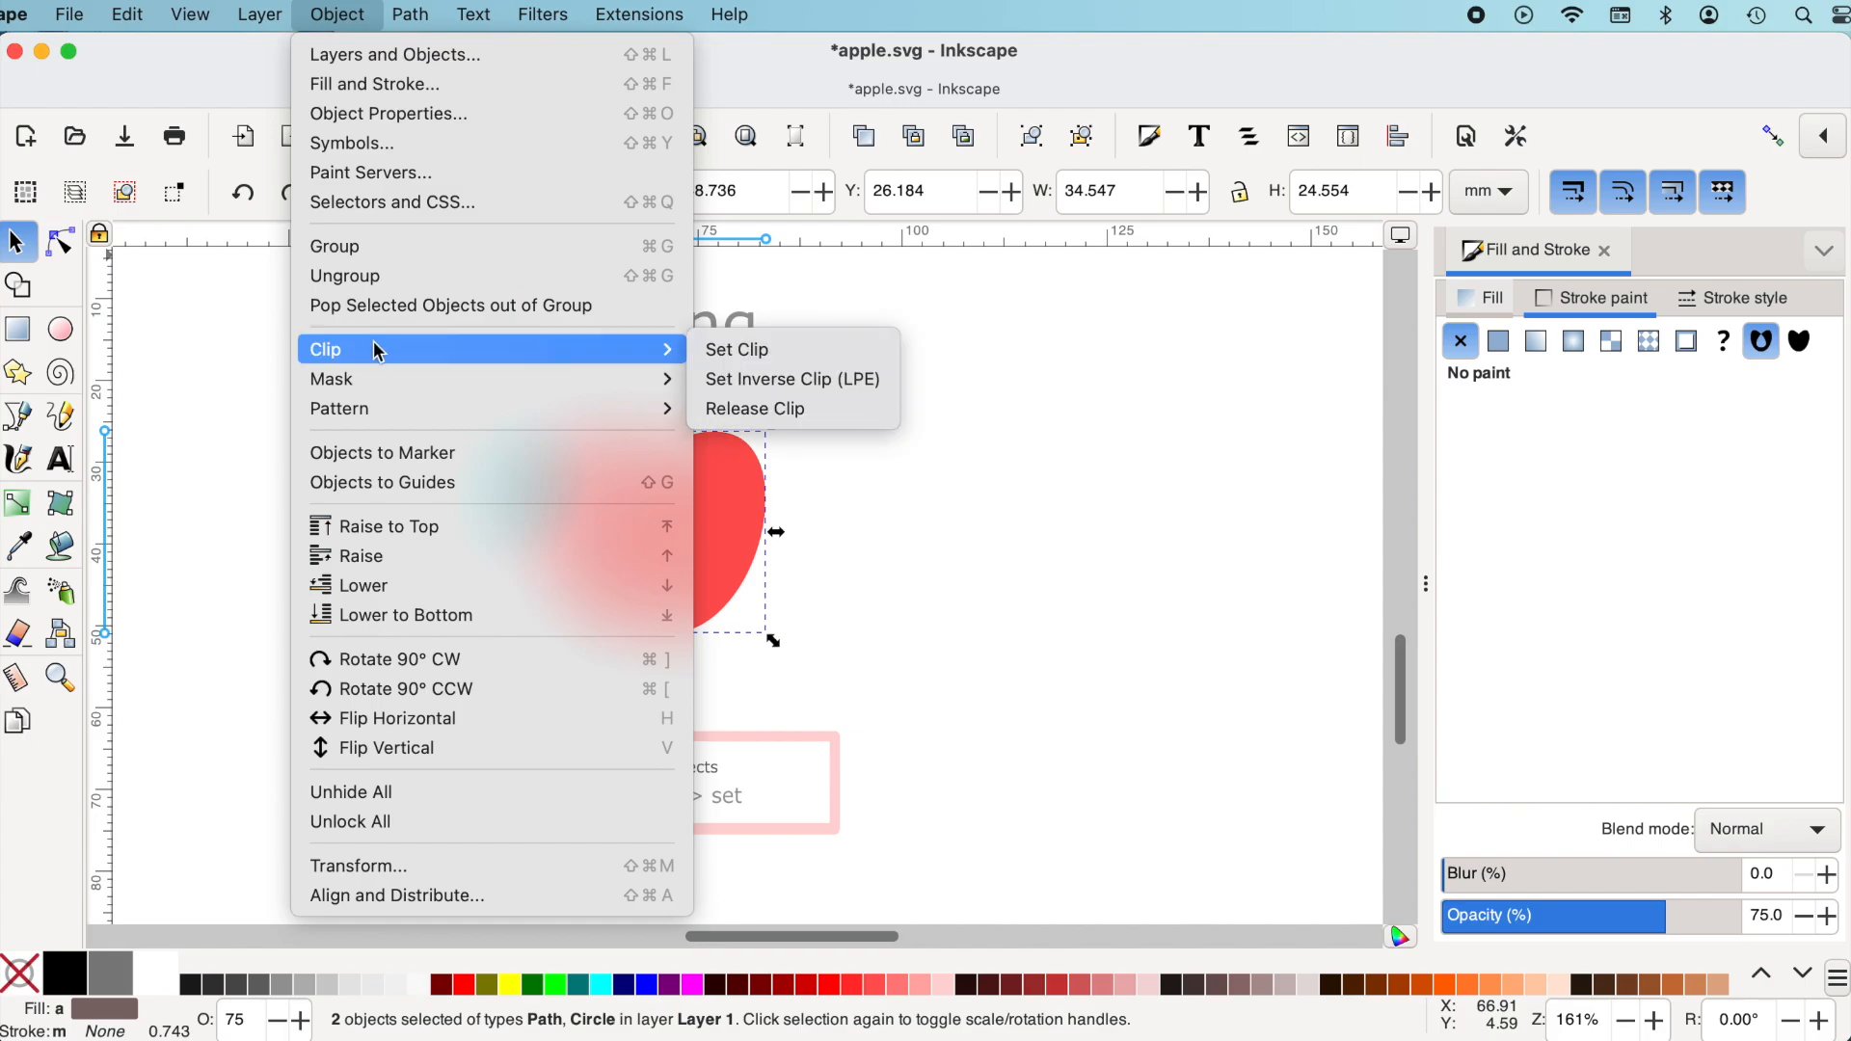
click(731, 351)
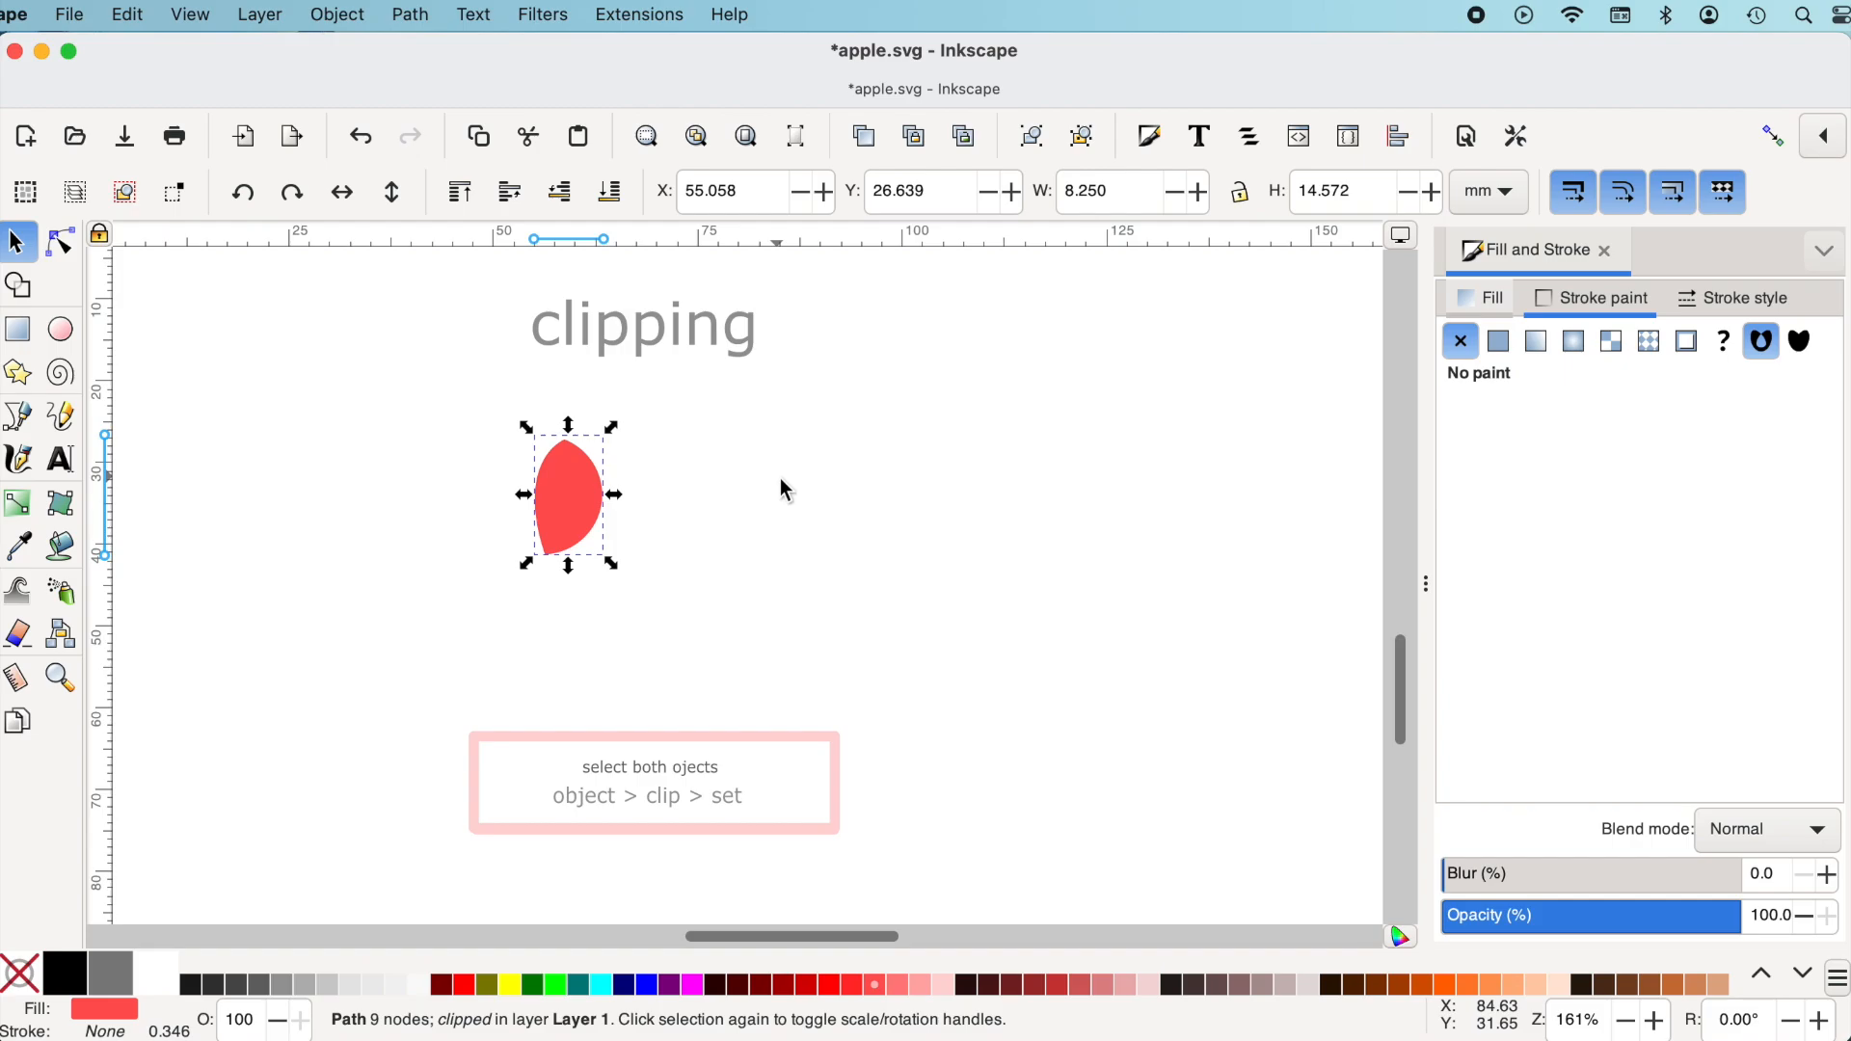
Select the clipped apple piece and release its clip to restore the apple and circle
click(781, 480)
click(588, 511)
click(351, 19)
mouse_move(599, 349)
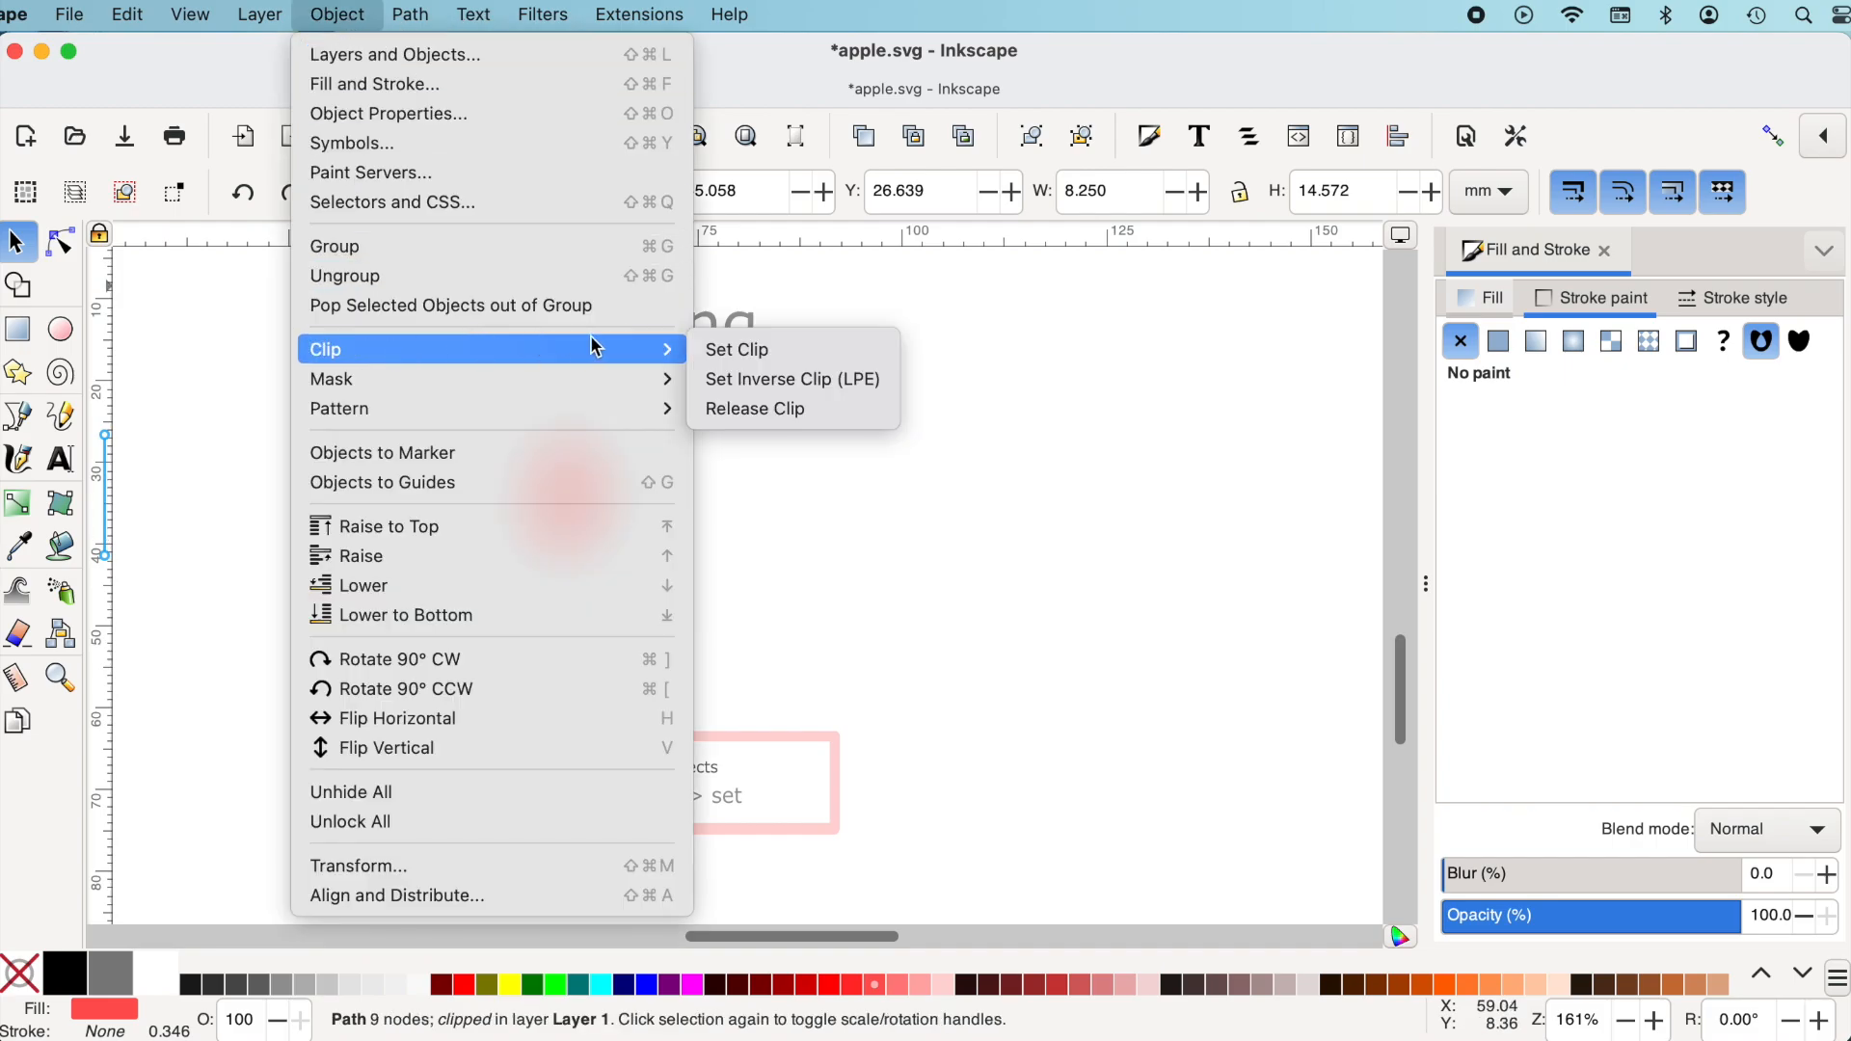
click(751, 415)
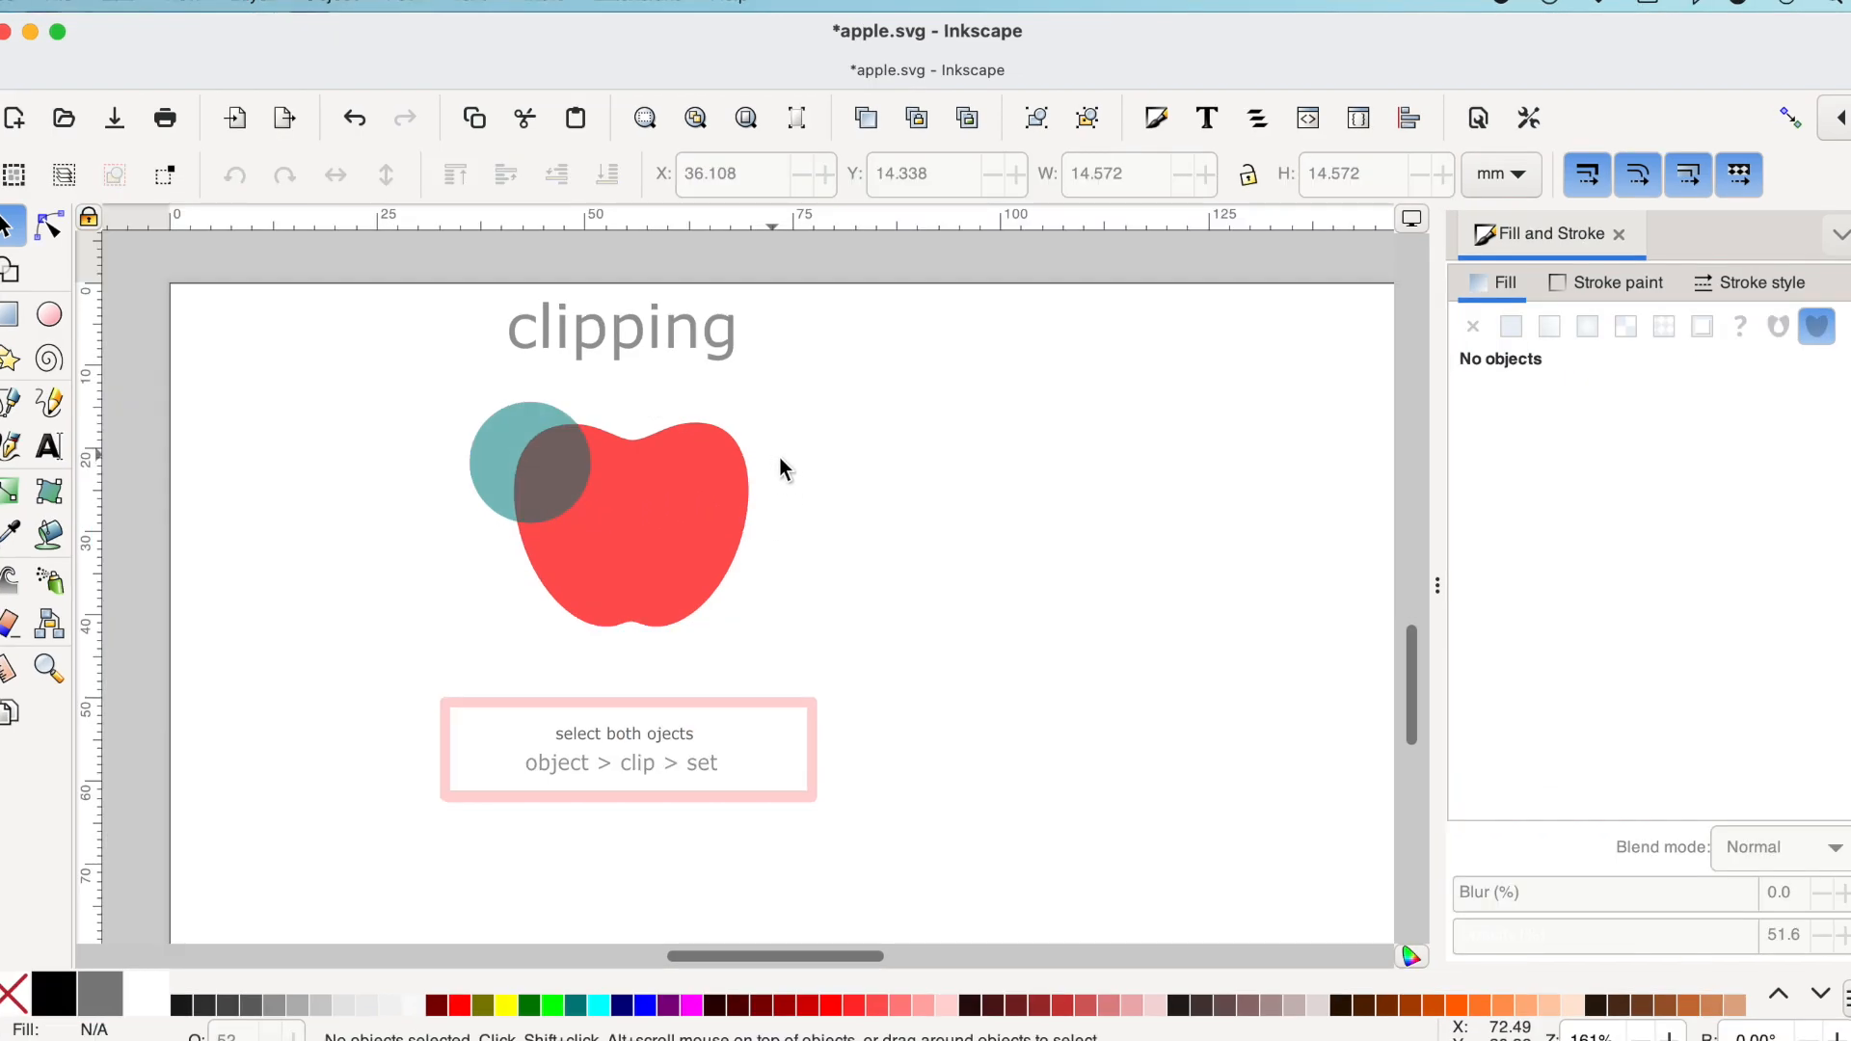
Try the teal circle at 100% opacity, and set its opacity to 50%
click(505, 459)
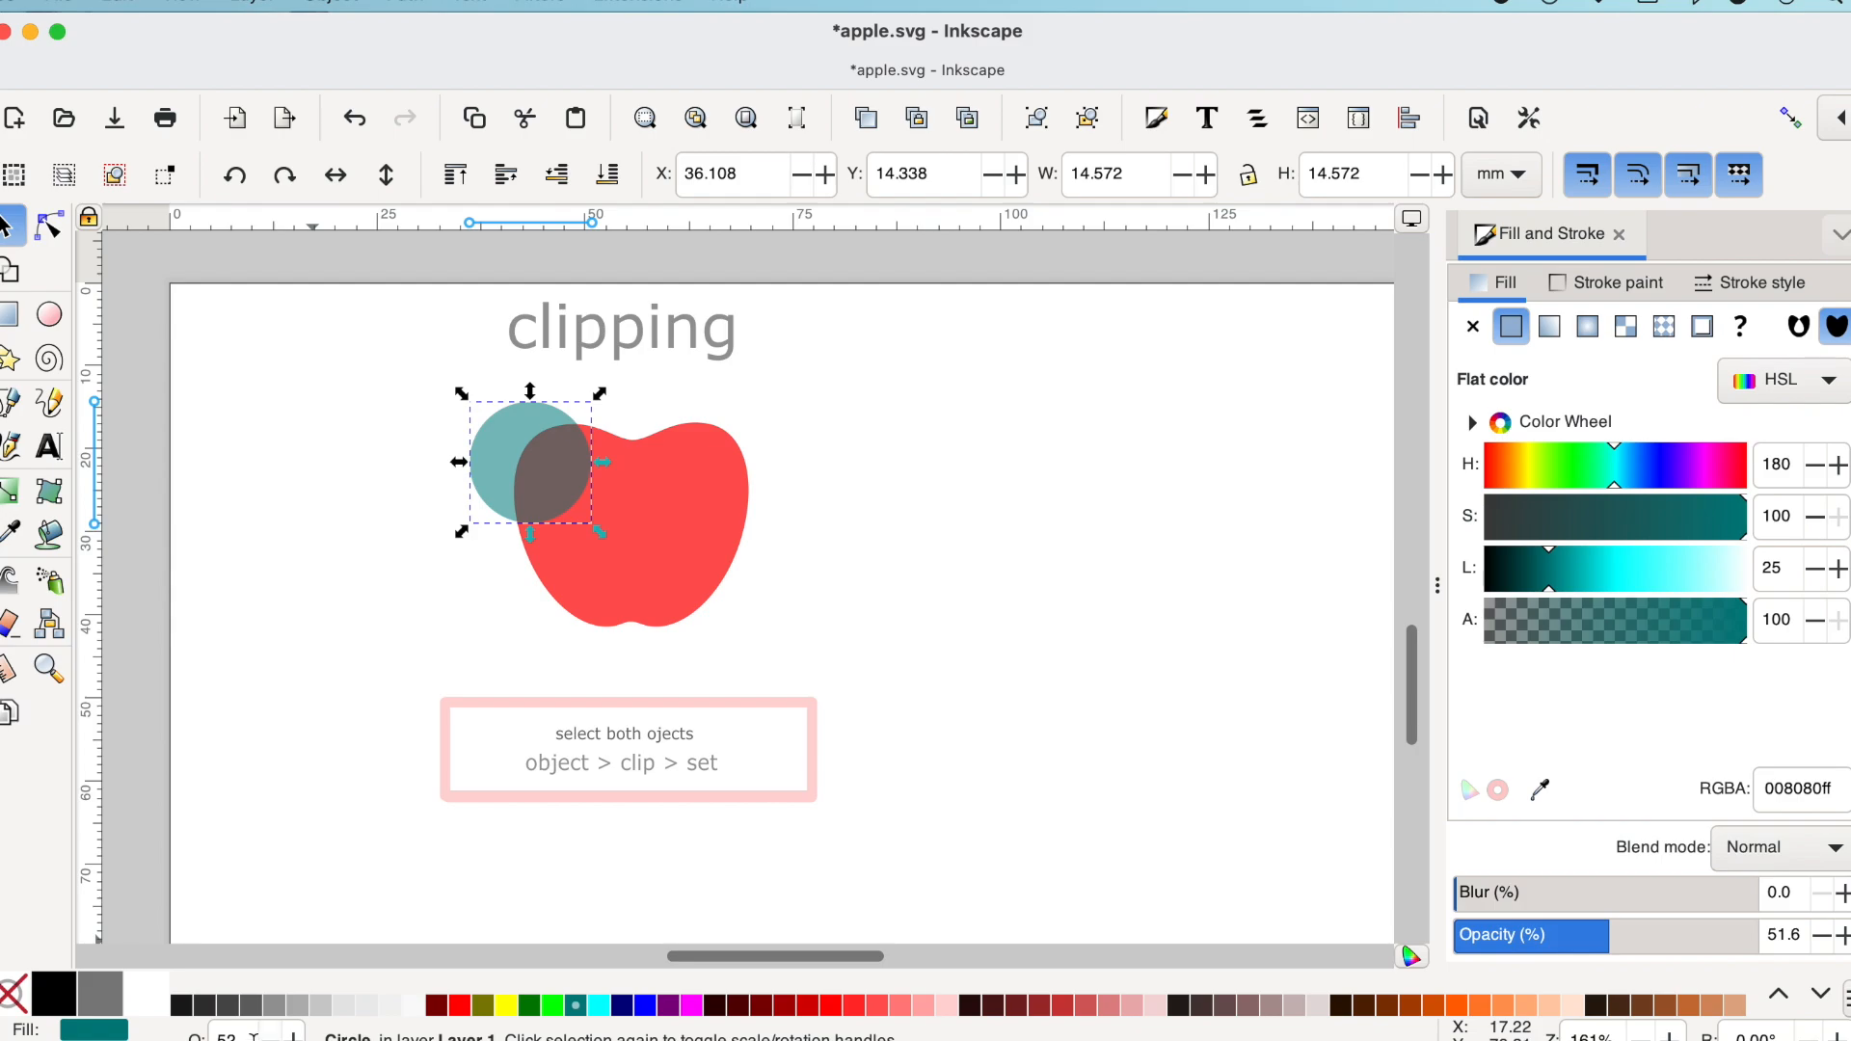
double_click(222, 1033)
key(Return)
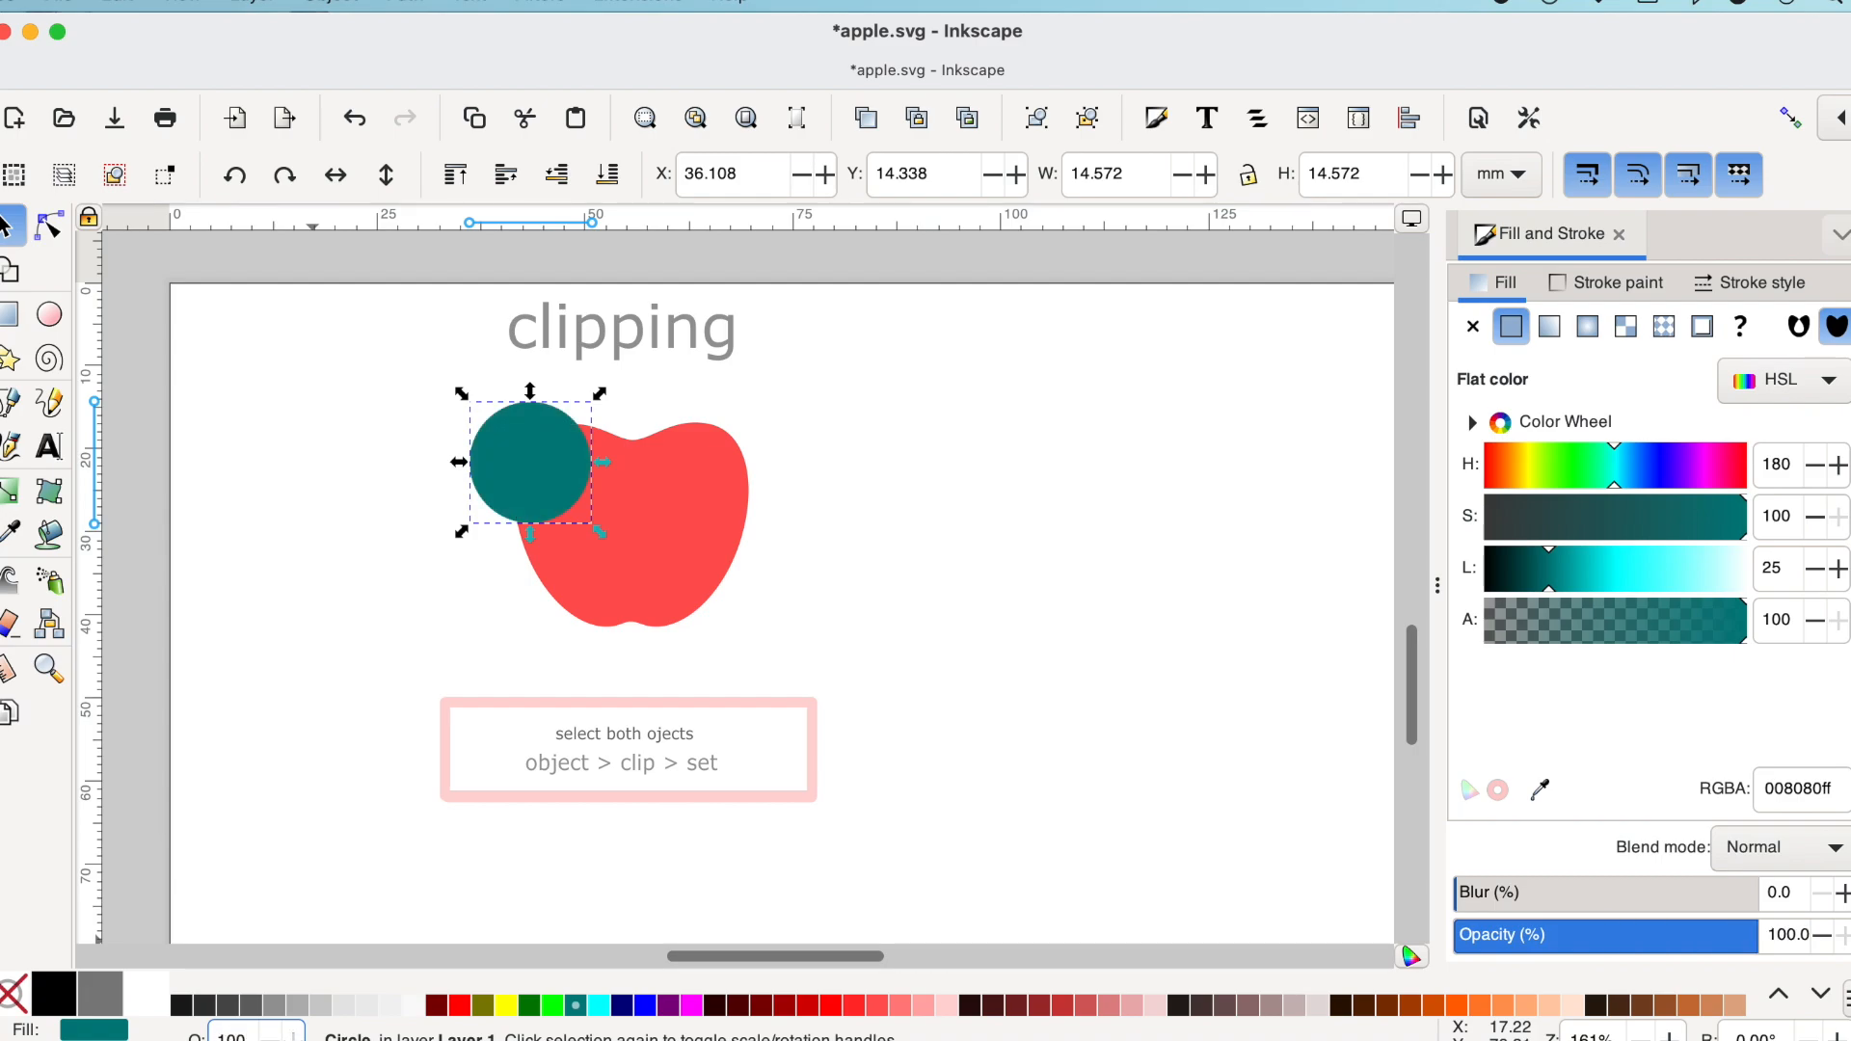
double_click(242, 1036)
text(50)
key(Return)
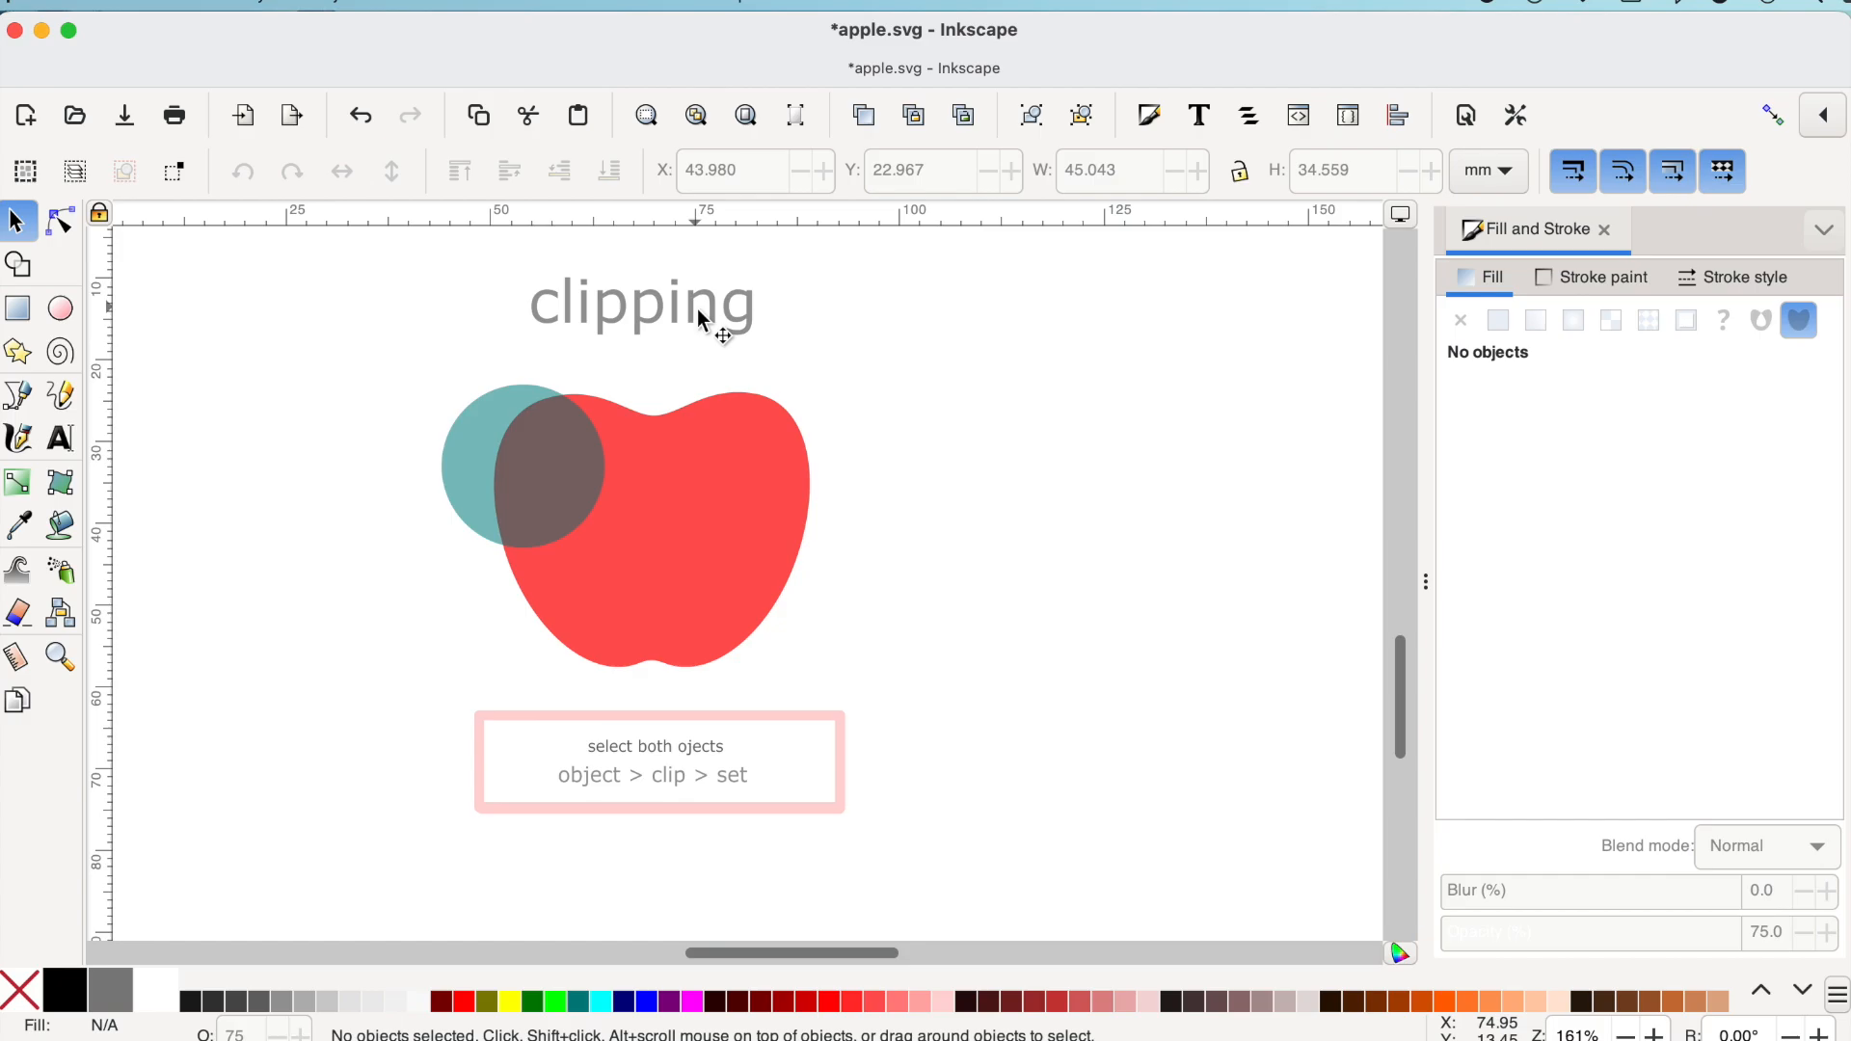
Apply an inverse clip to the red apple with the teal circle, cutting a bite out of its upper-left side
click(482, 447)
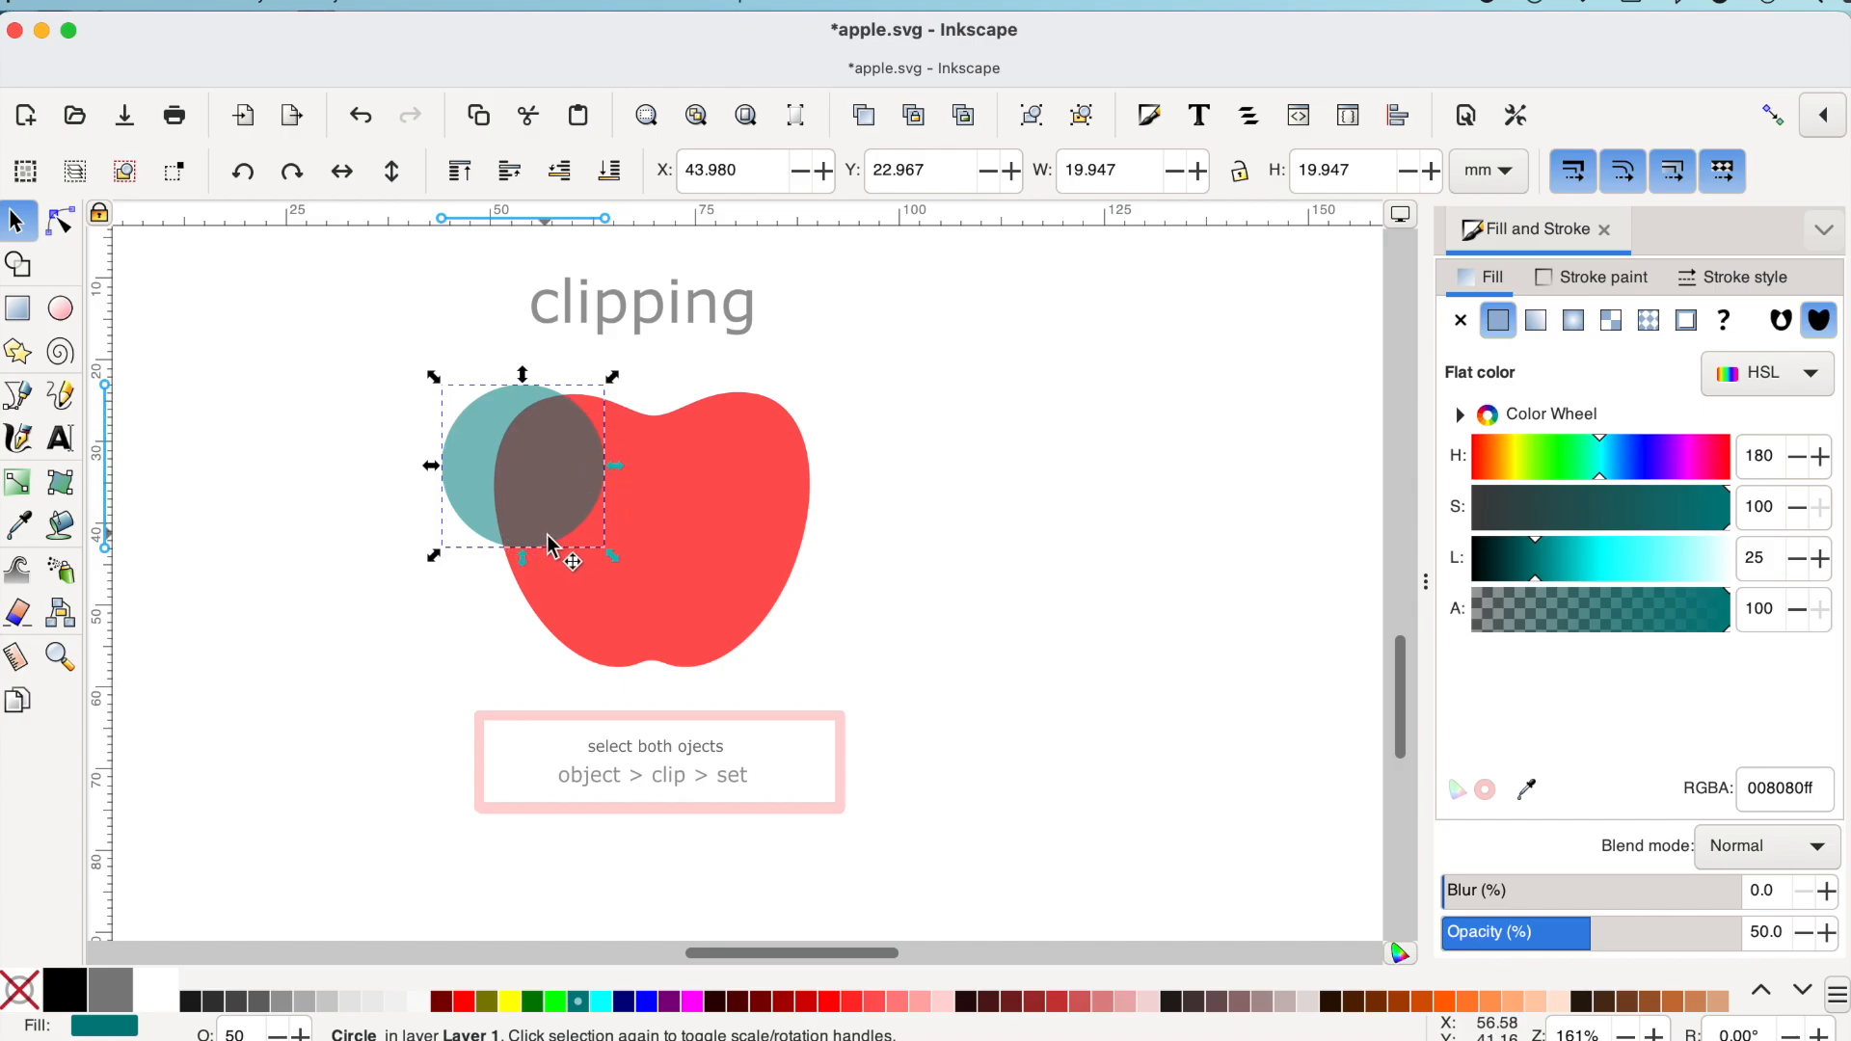
drag(375, 358, 856, 687)
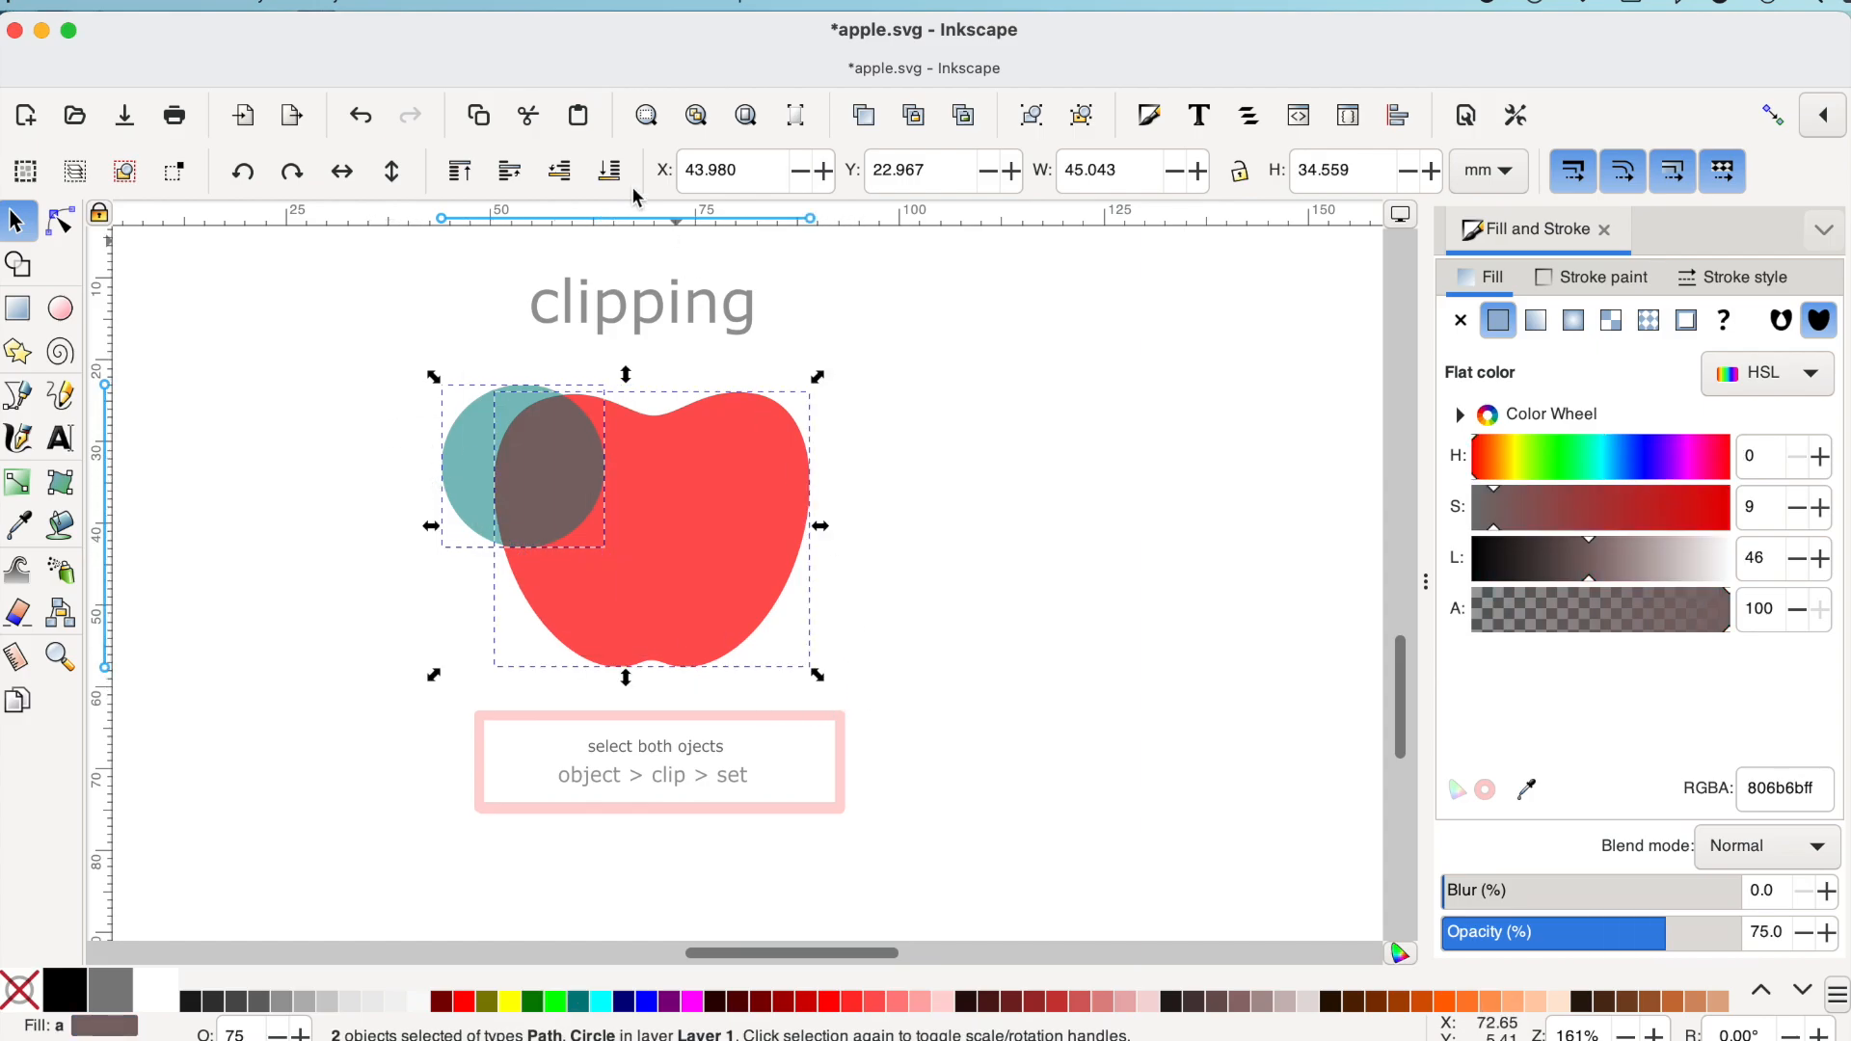
click(357, 9)
mouse_move(383, 331)
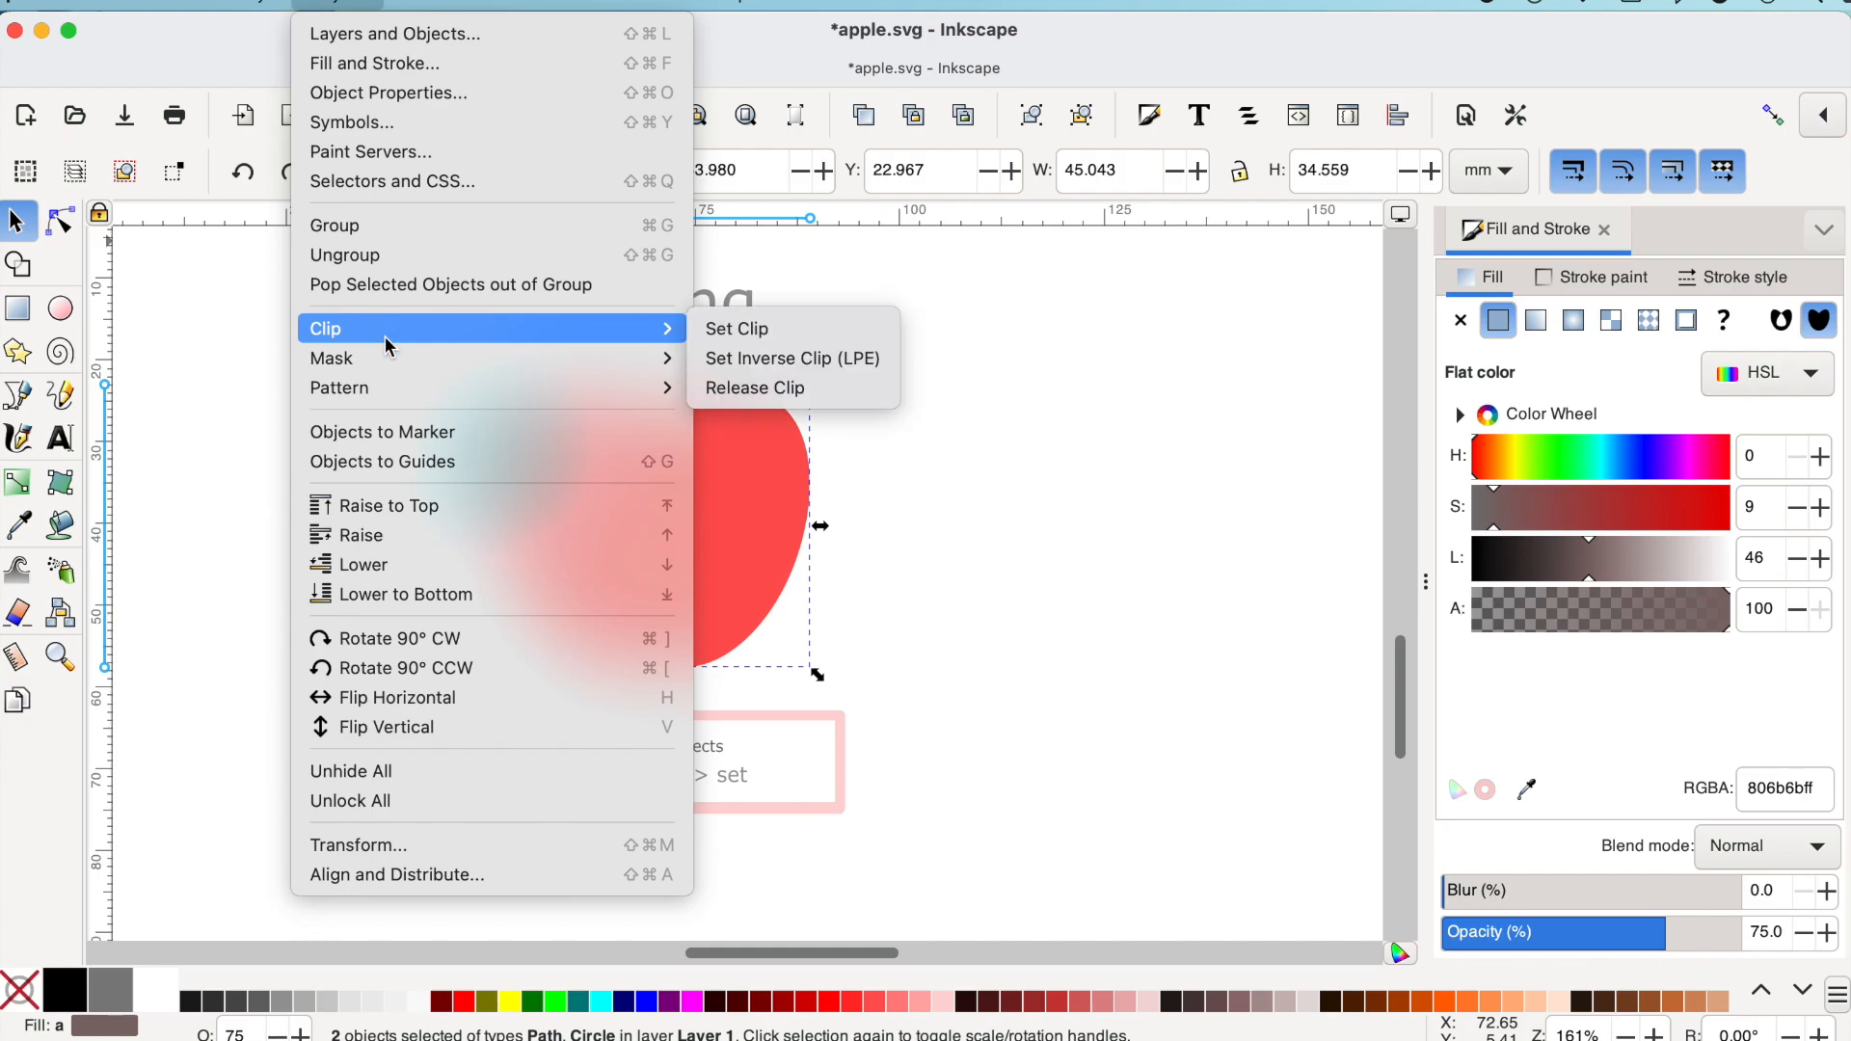
click(770, 362)
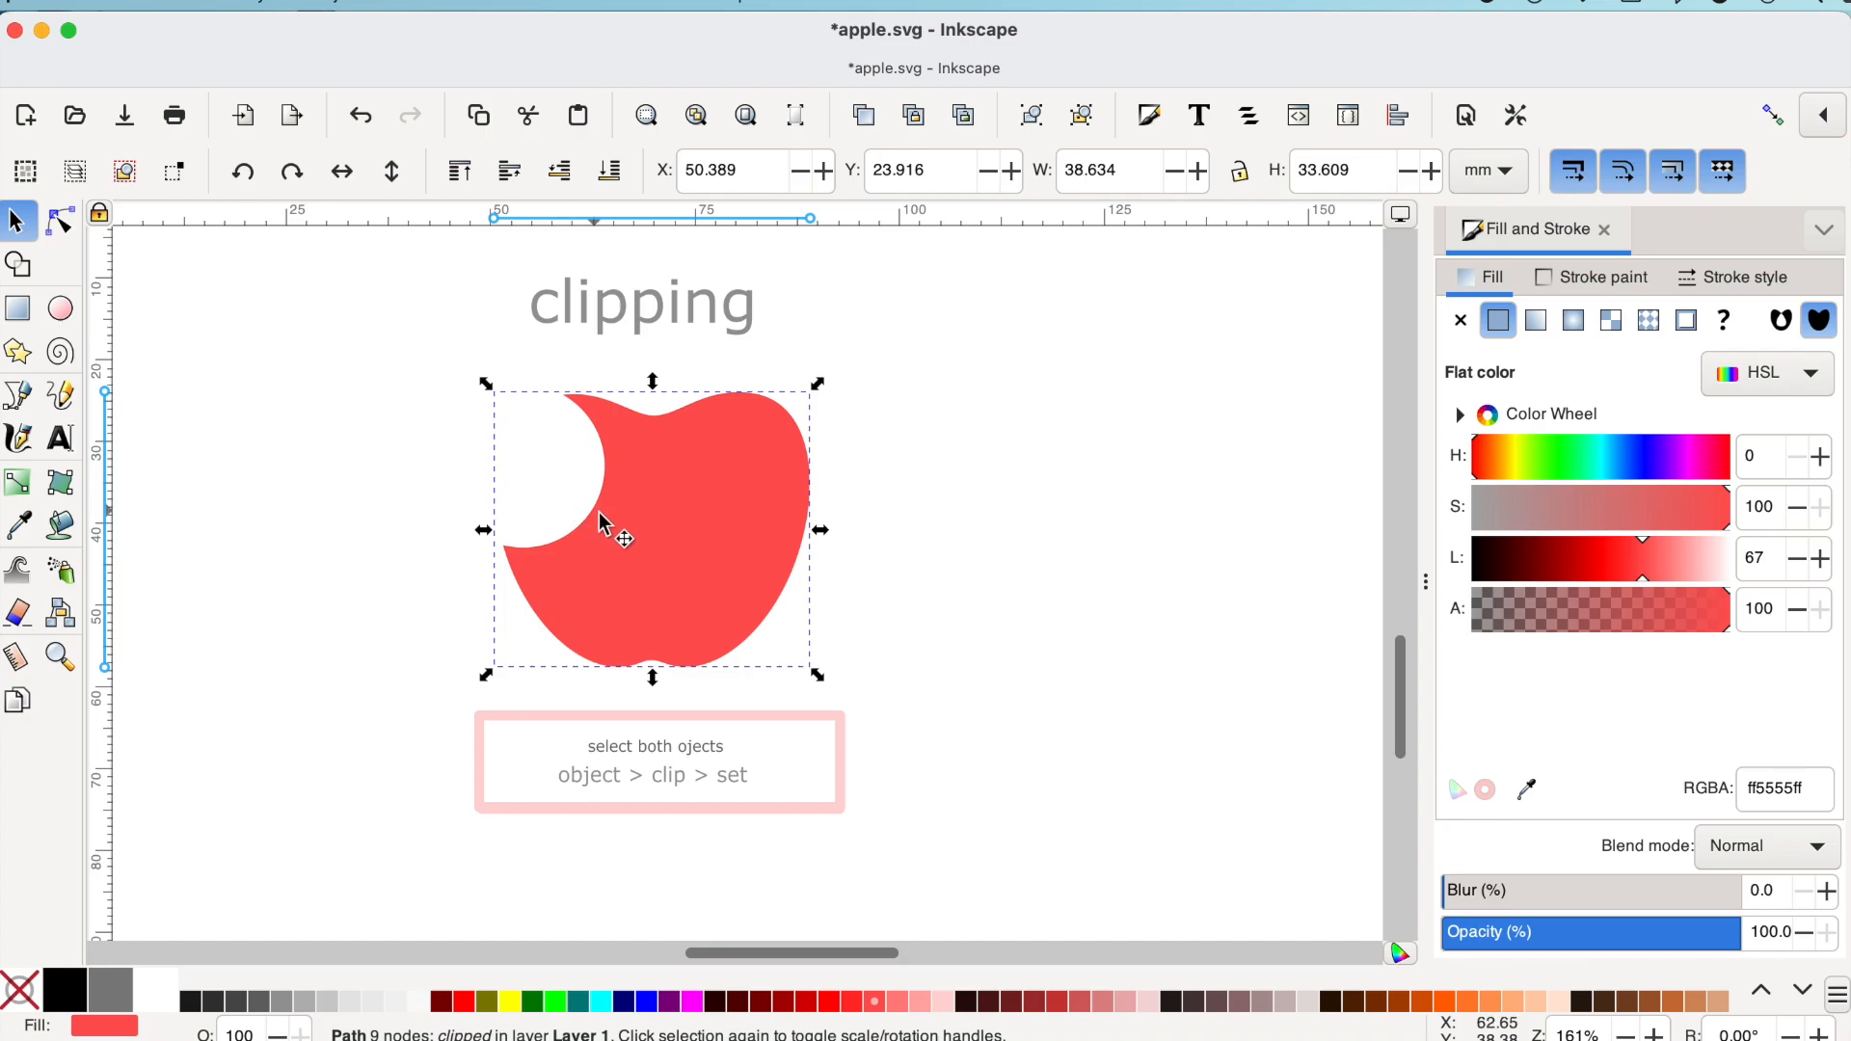
Release the inverse clip on the apple and unhide the hidden circle over its upper-left side
click(354, 5)
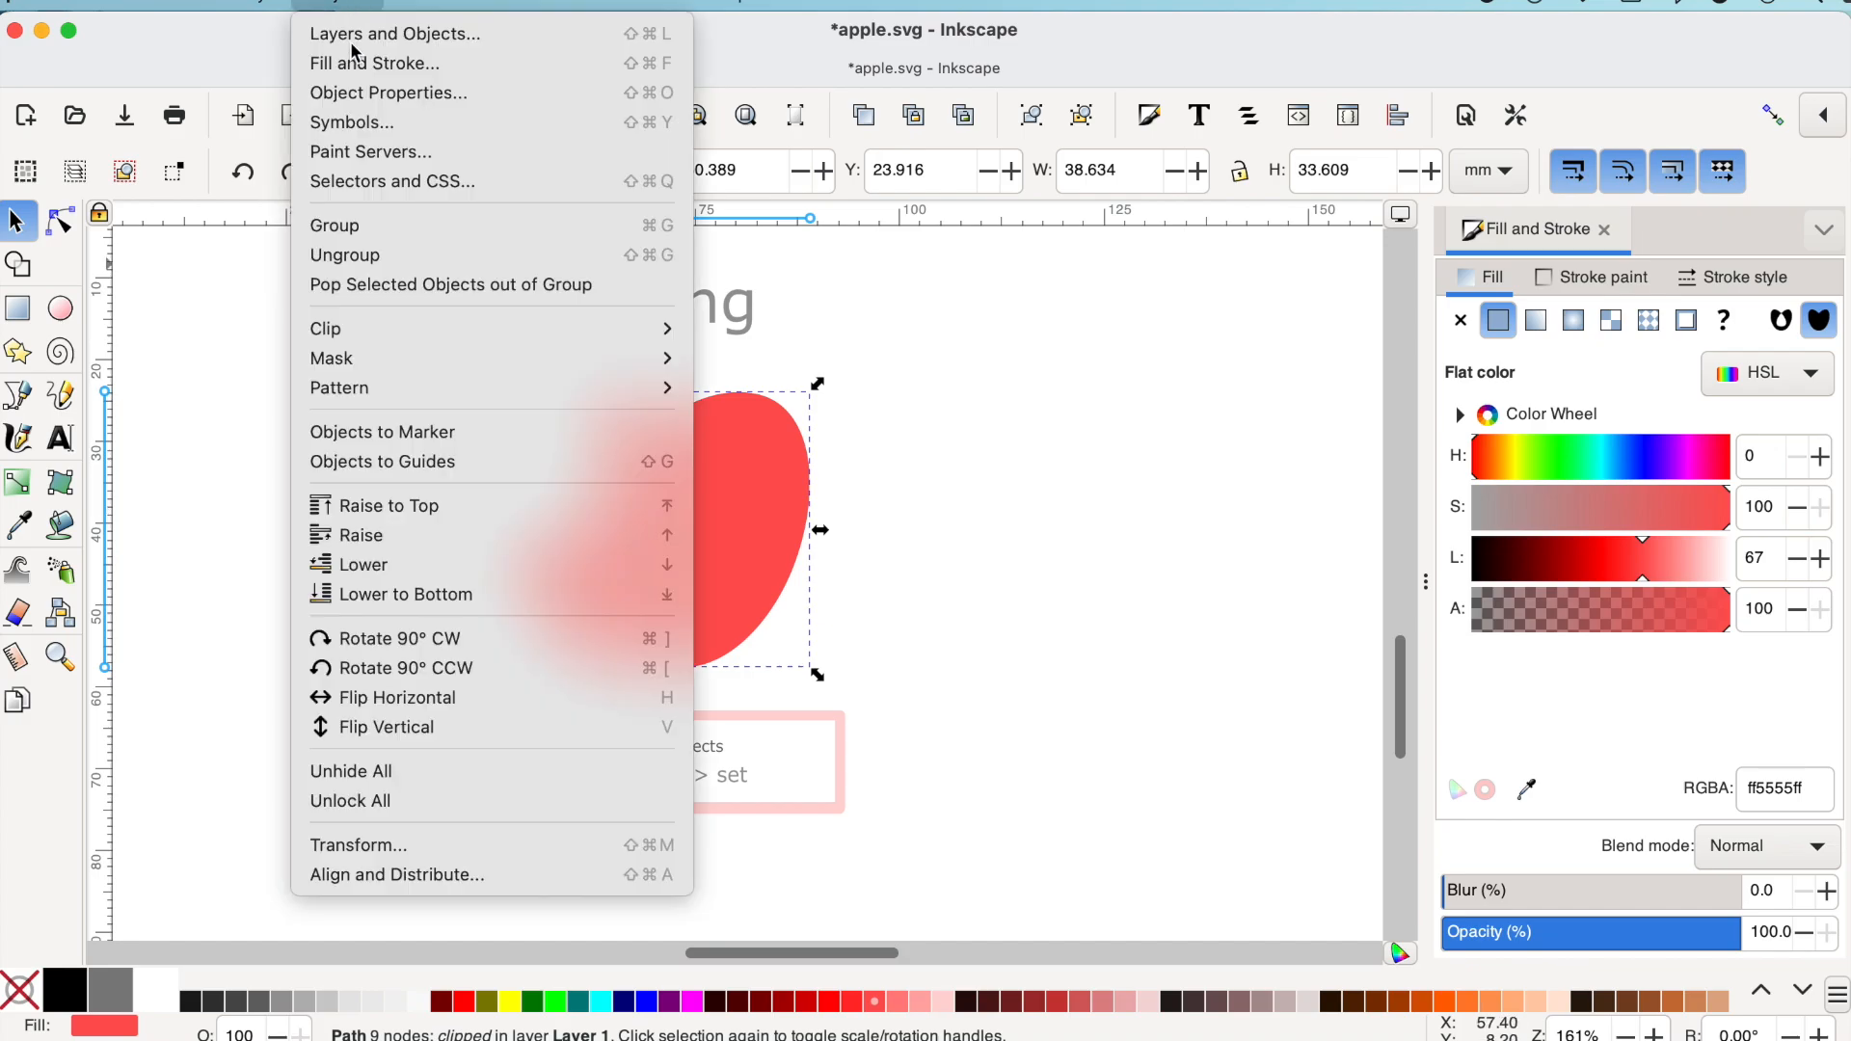
mouse_move(369, 328)
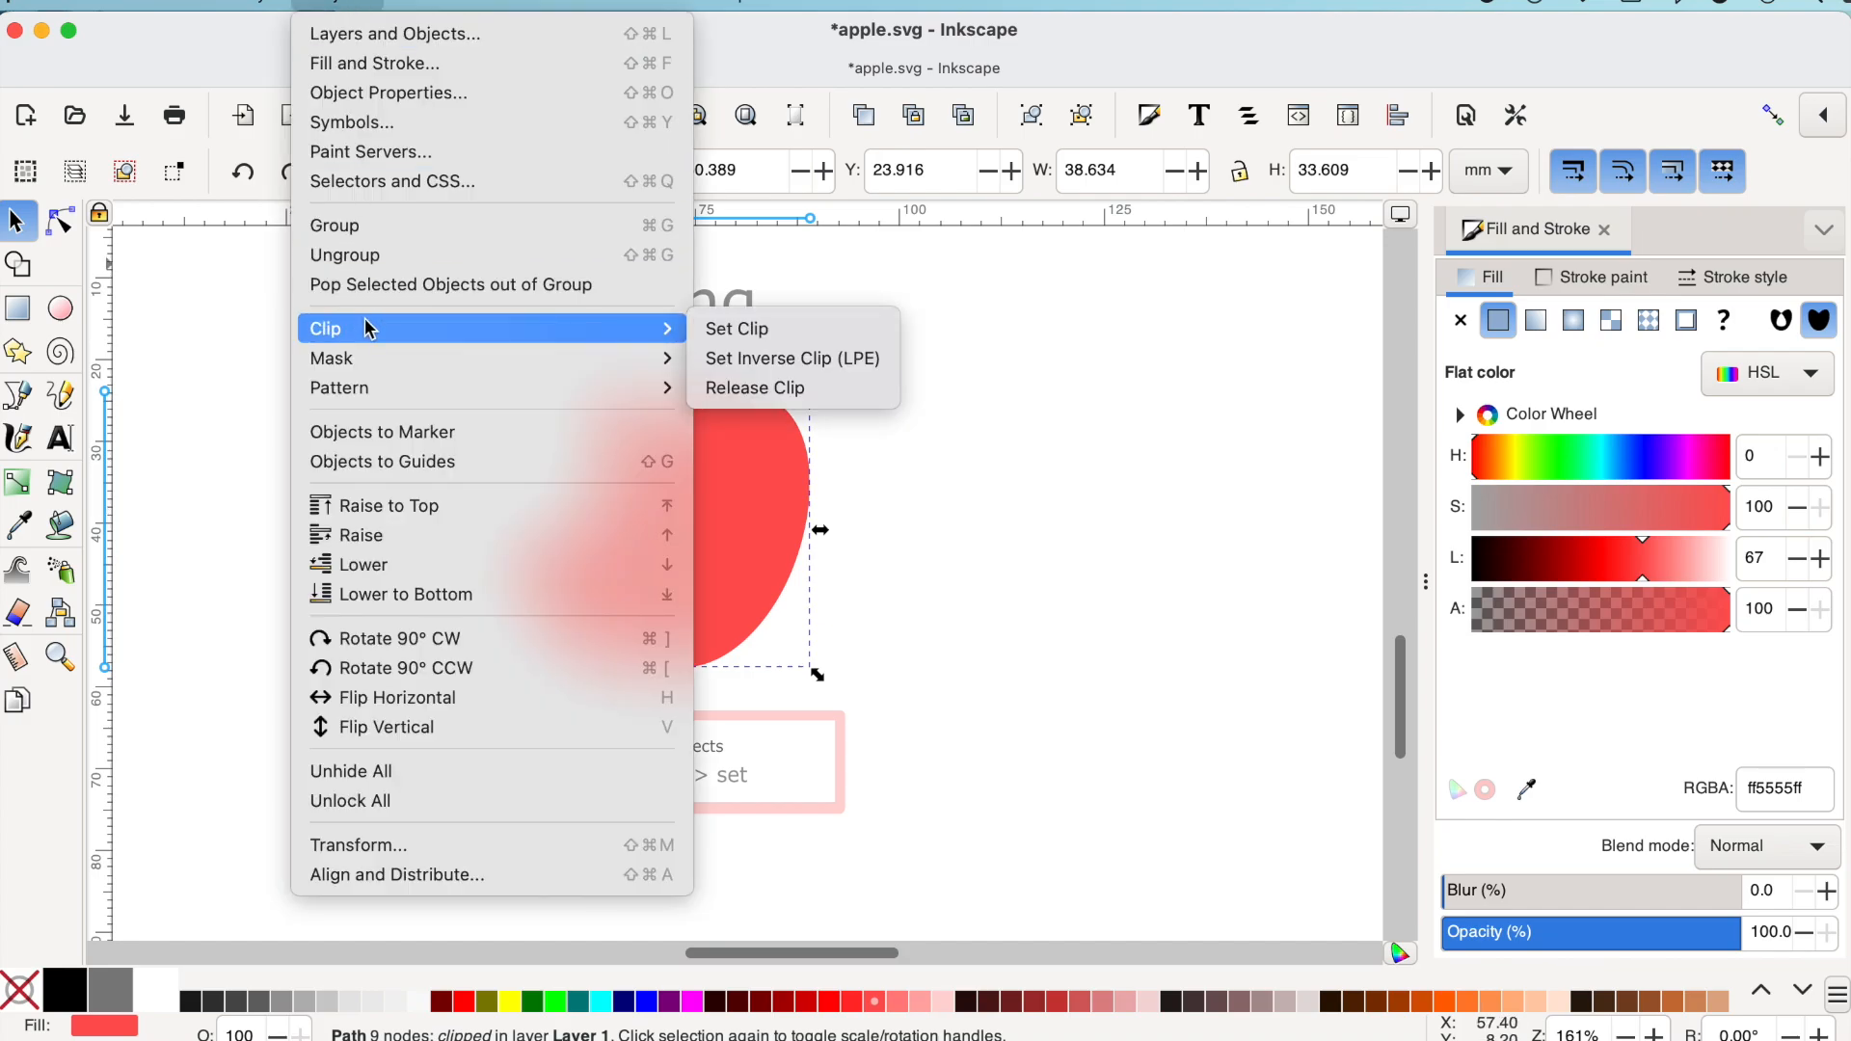
click(754, 390)
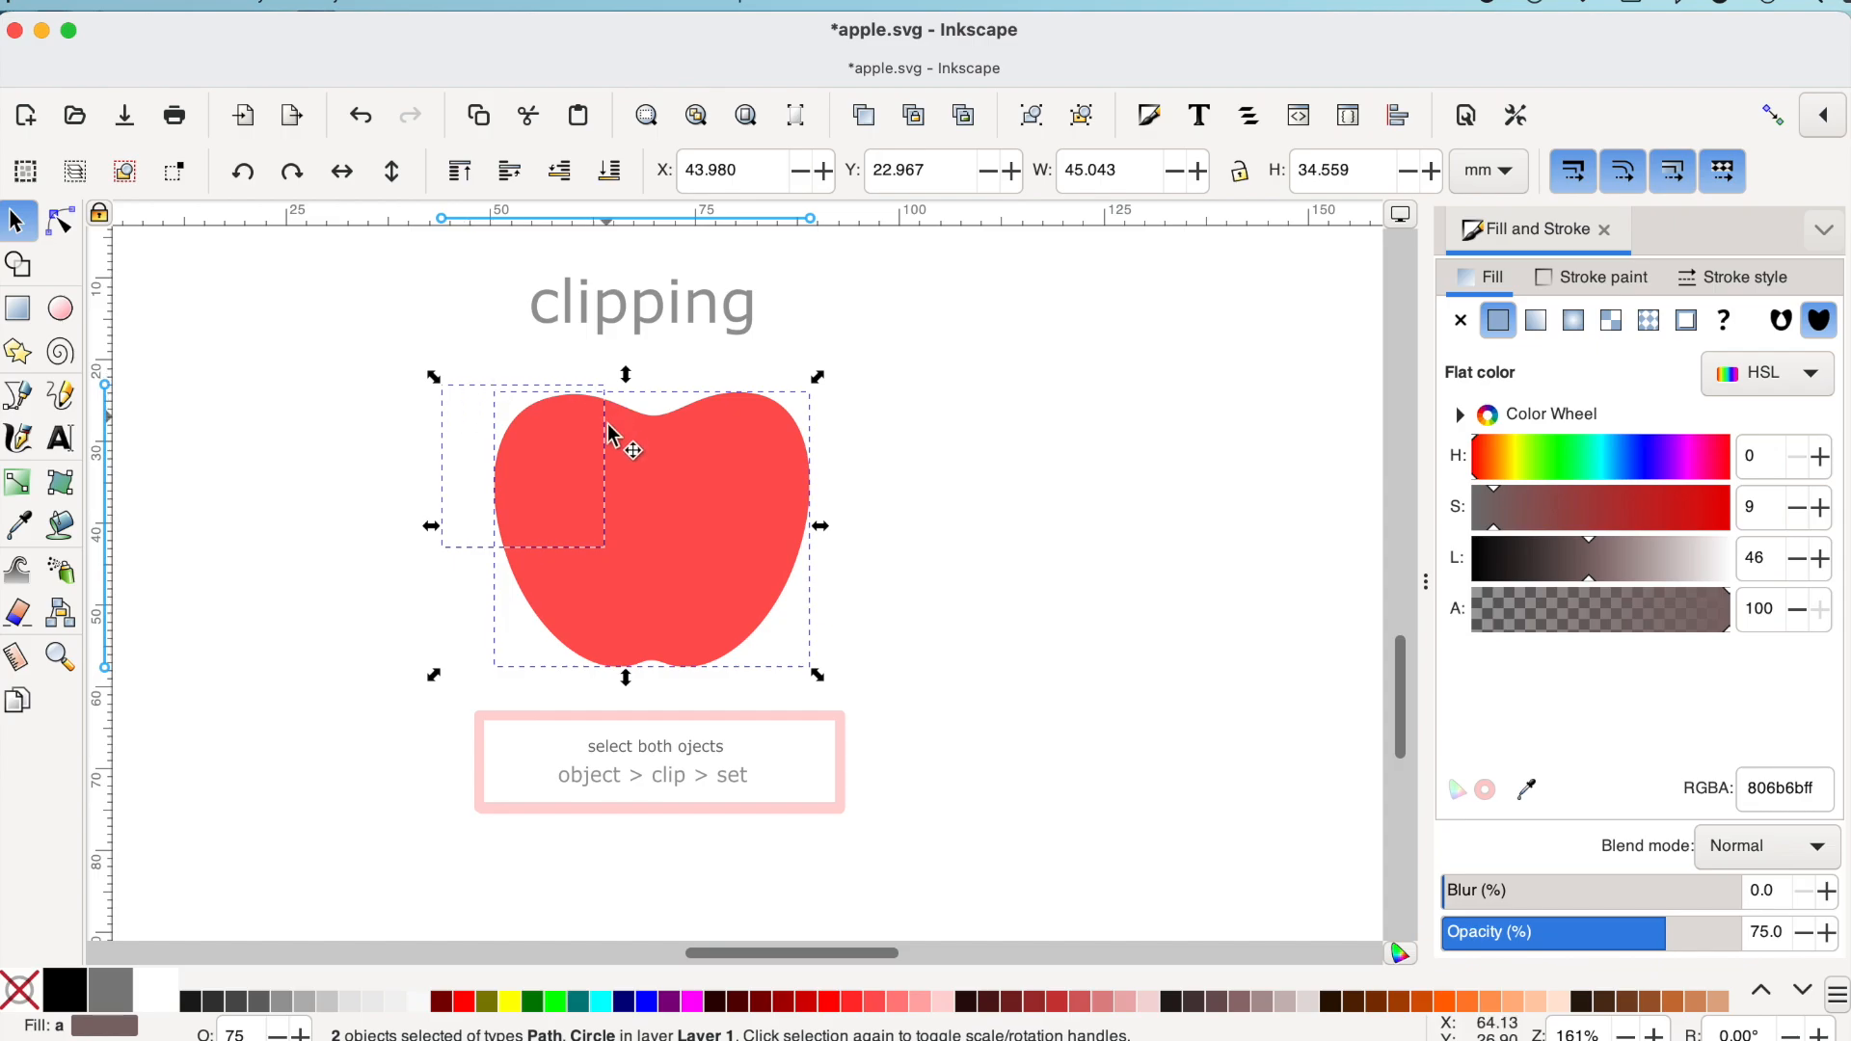
right_click(536, 428)
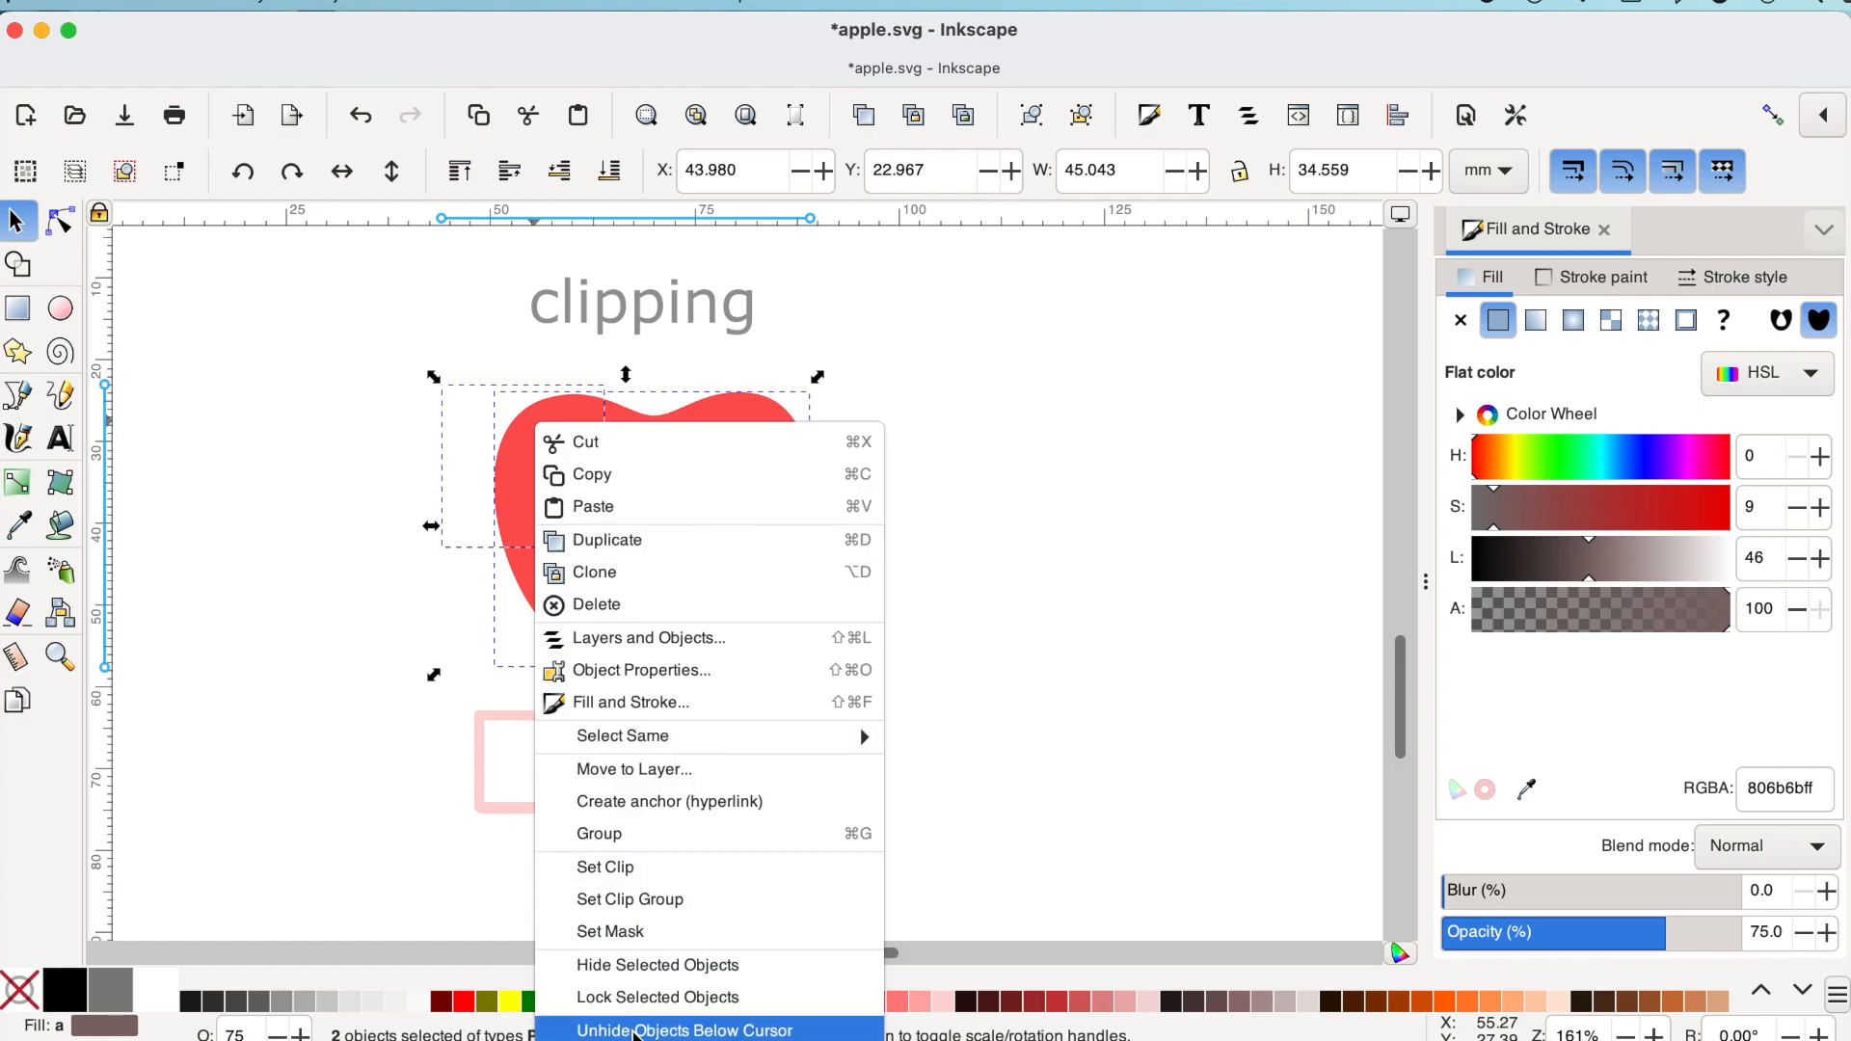
click(636, 1034)
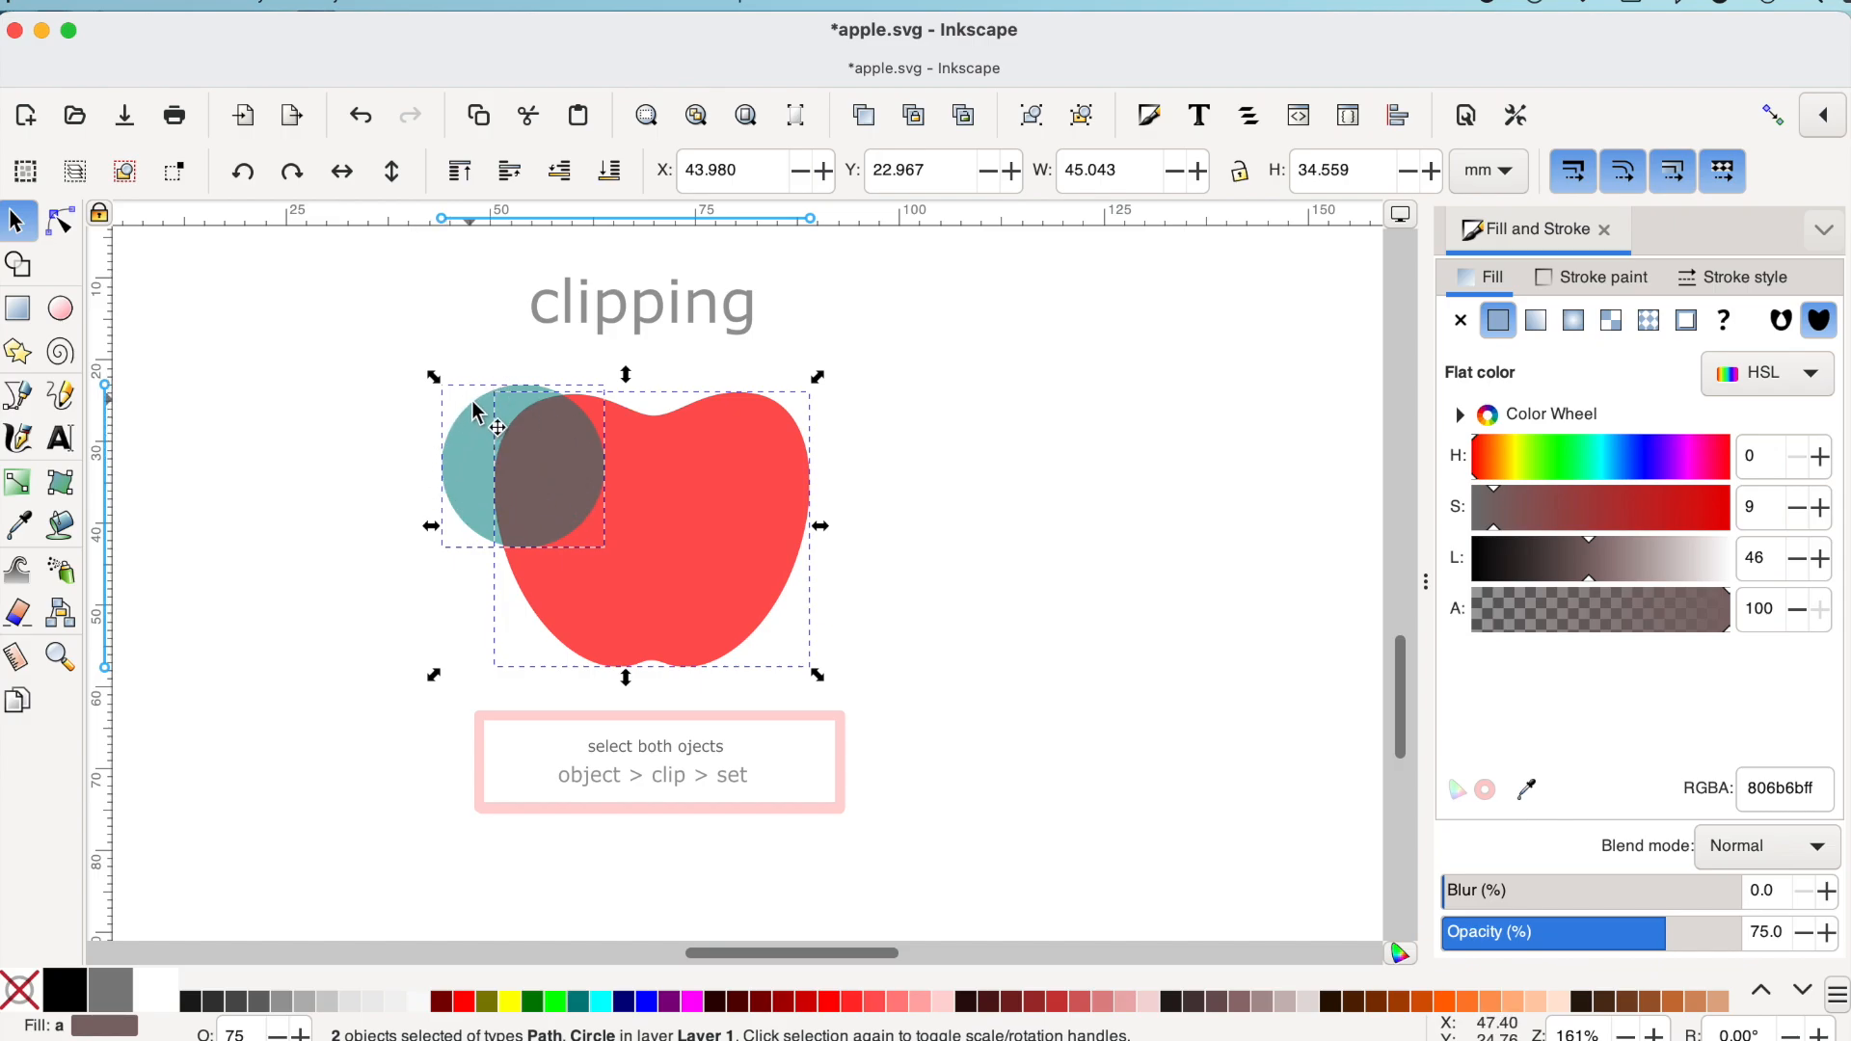
key(alt)
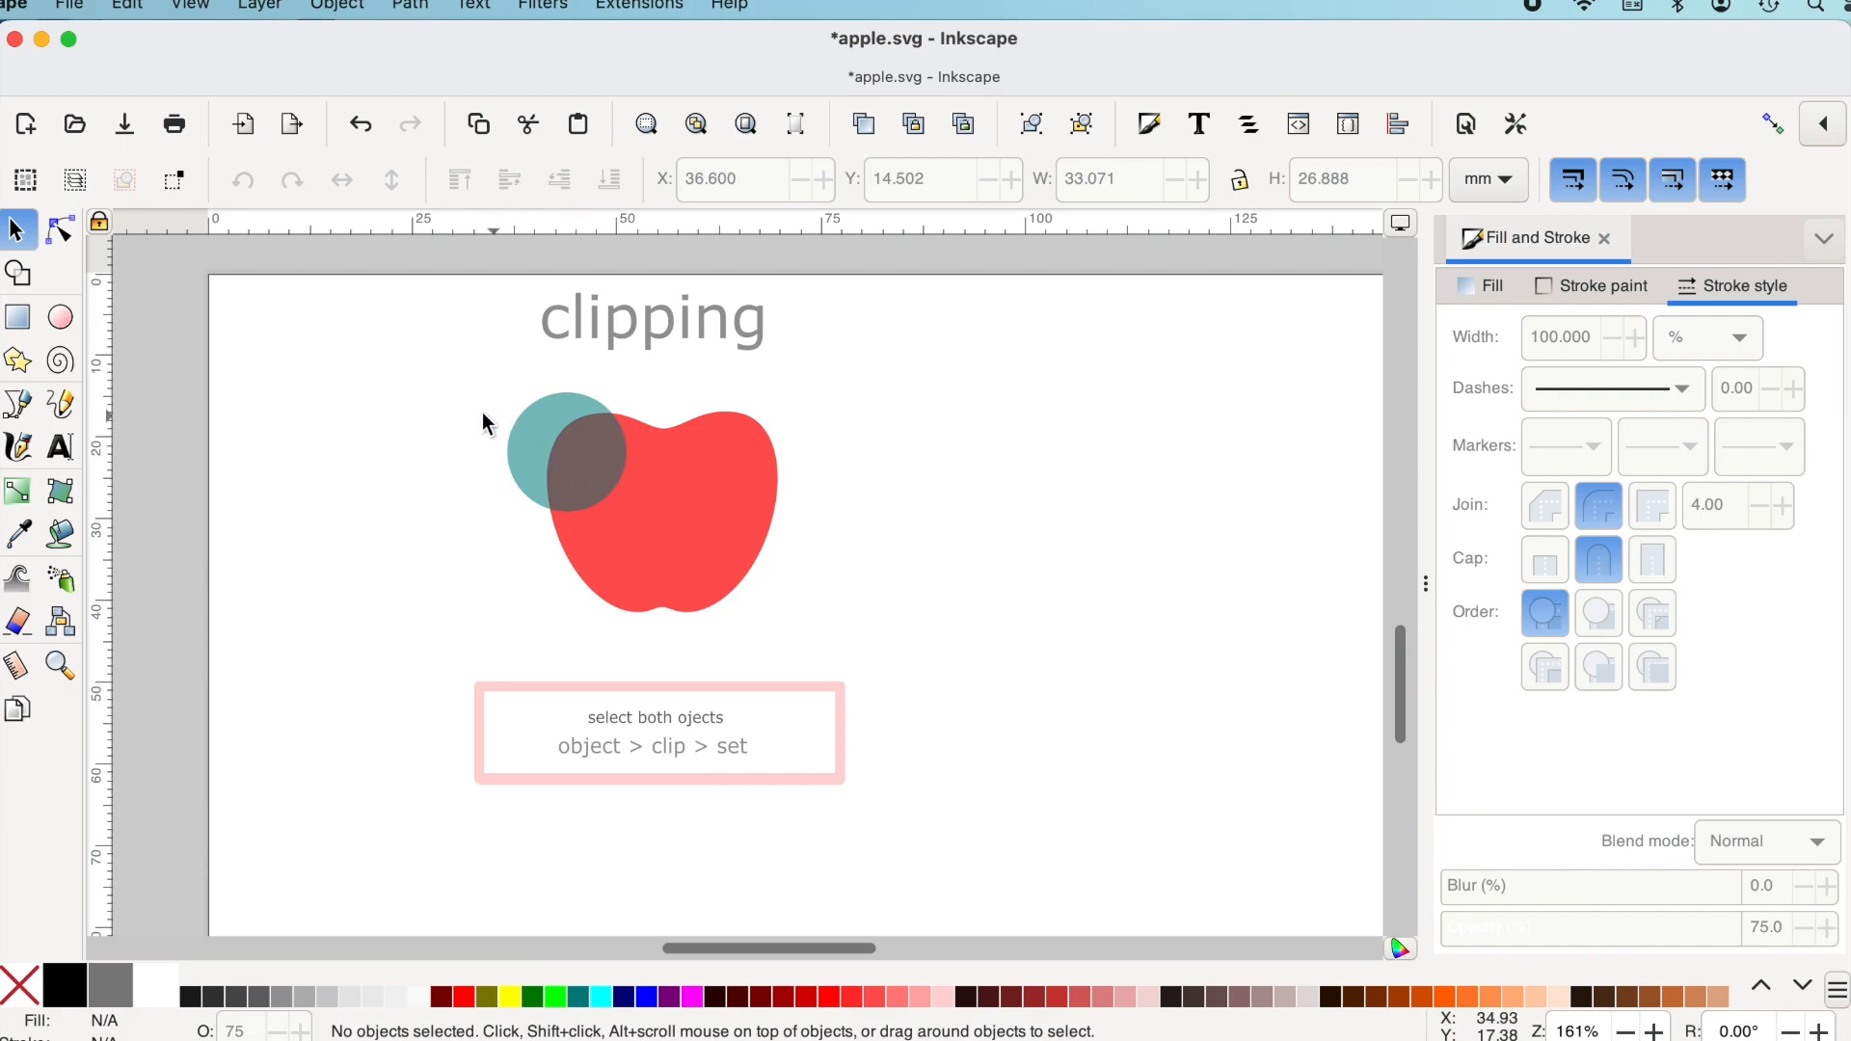
Clip the red apple with the overlapping teal circle, and release that clip again
drag(454, 389, 835, 626)
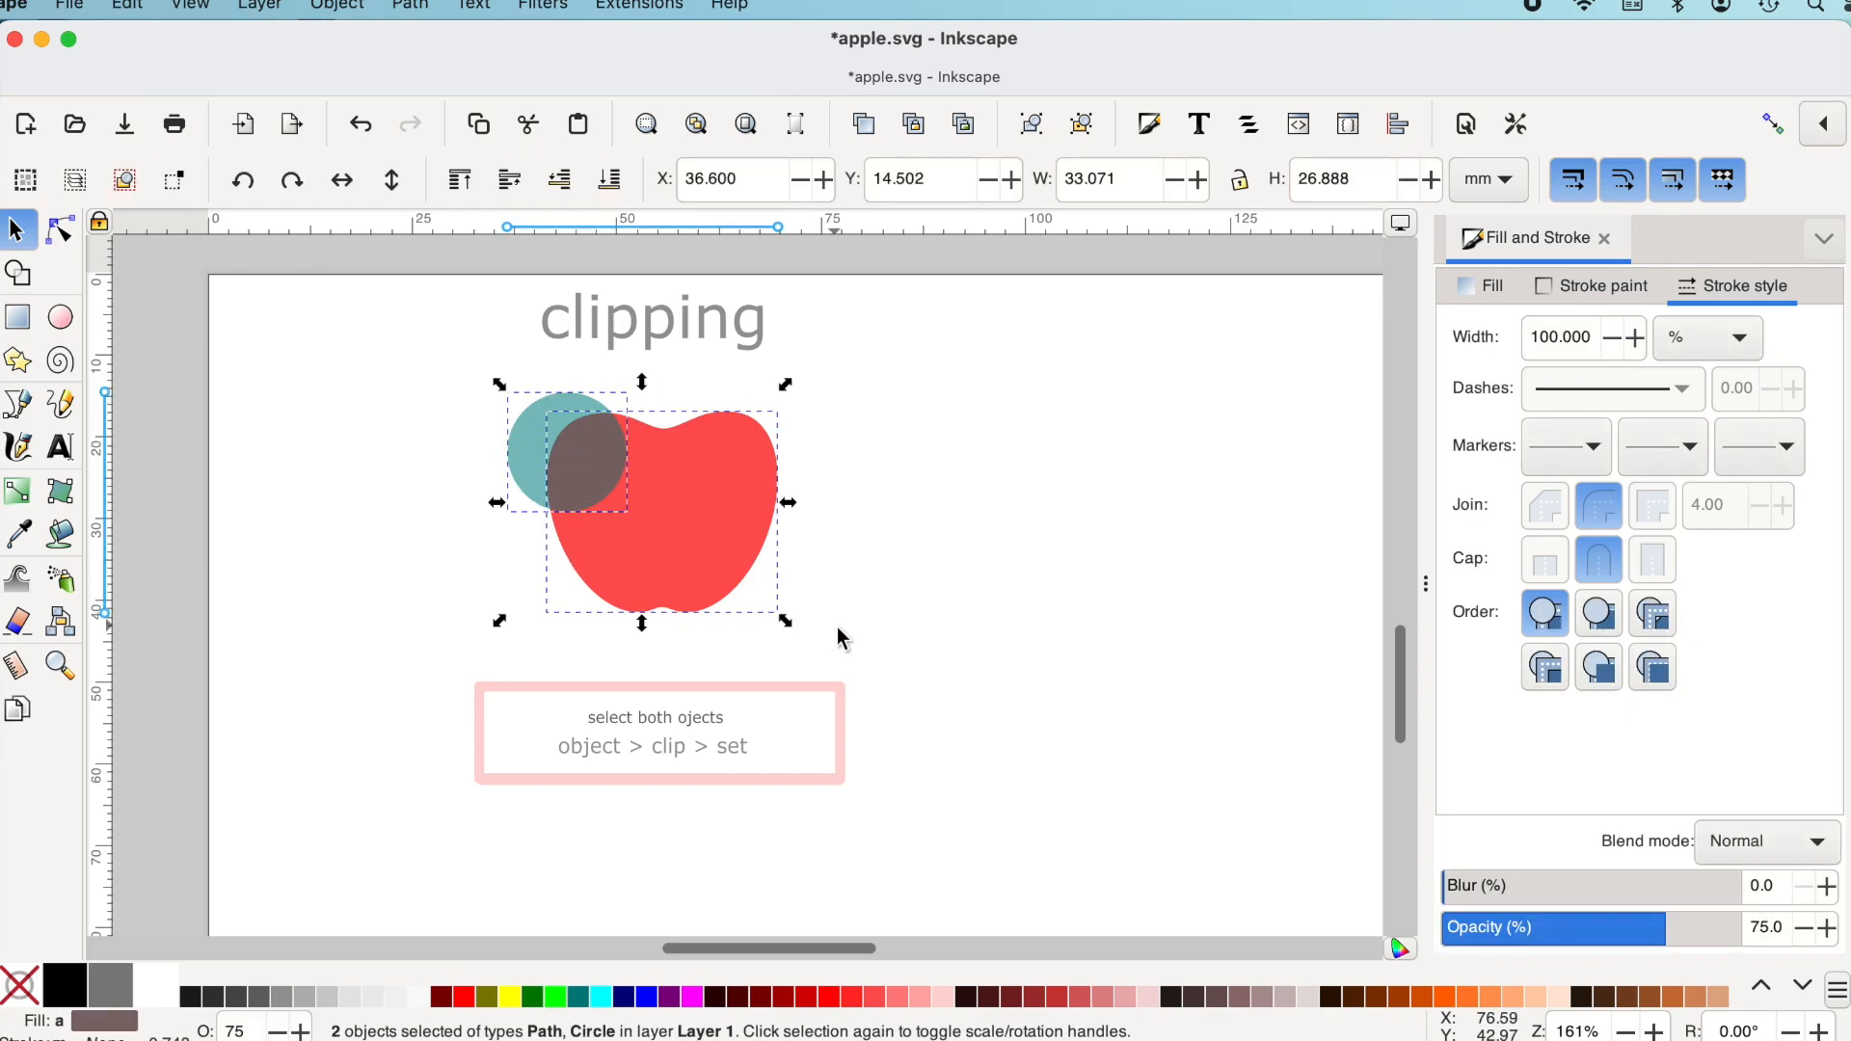
click(339, 6)
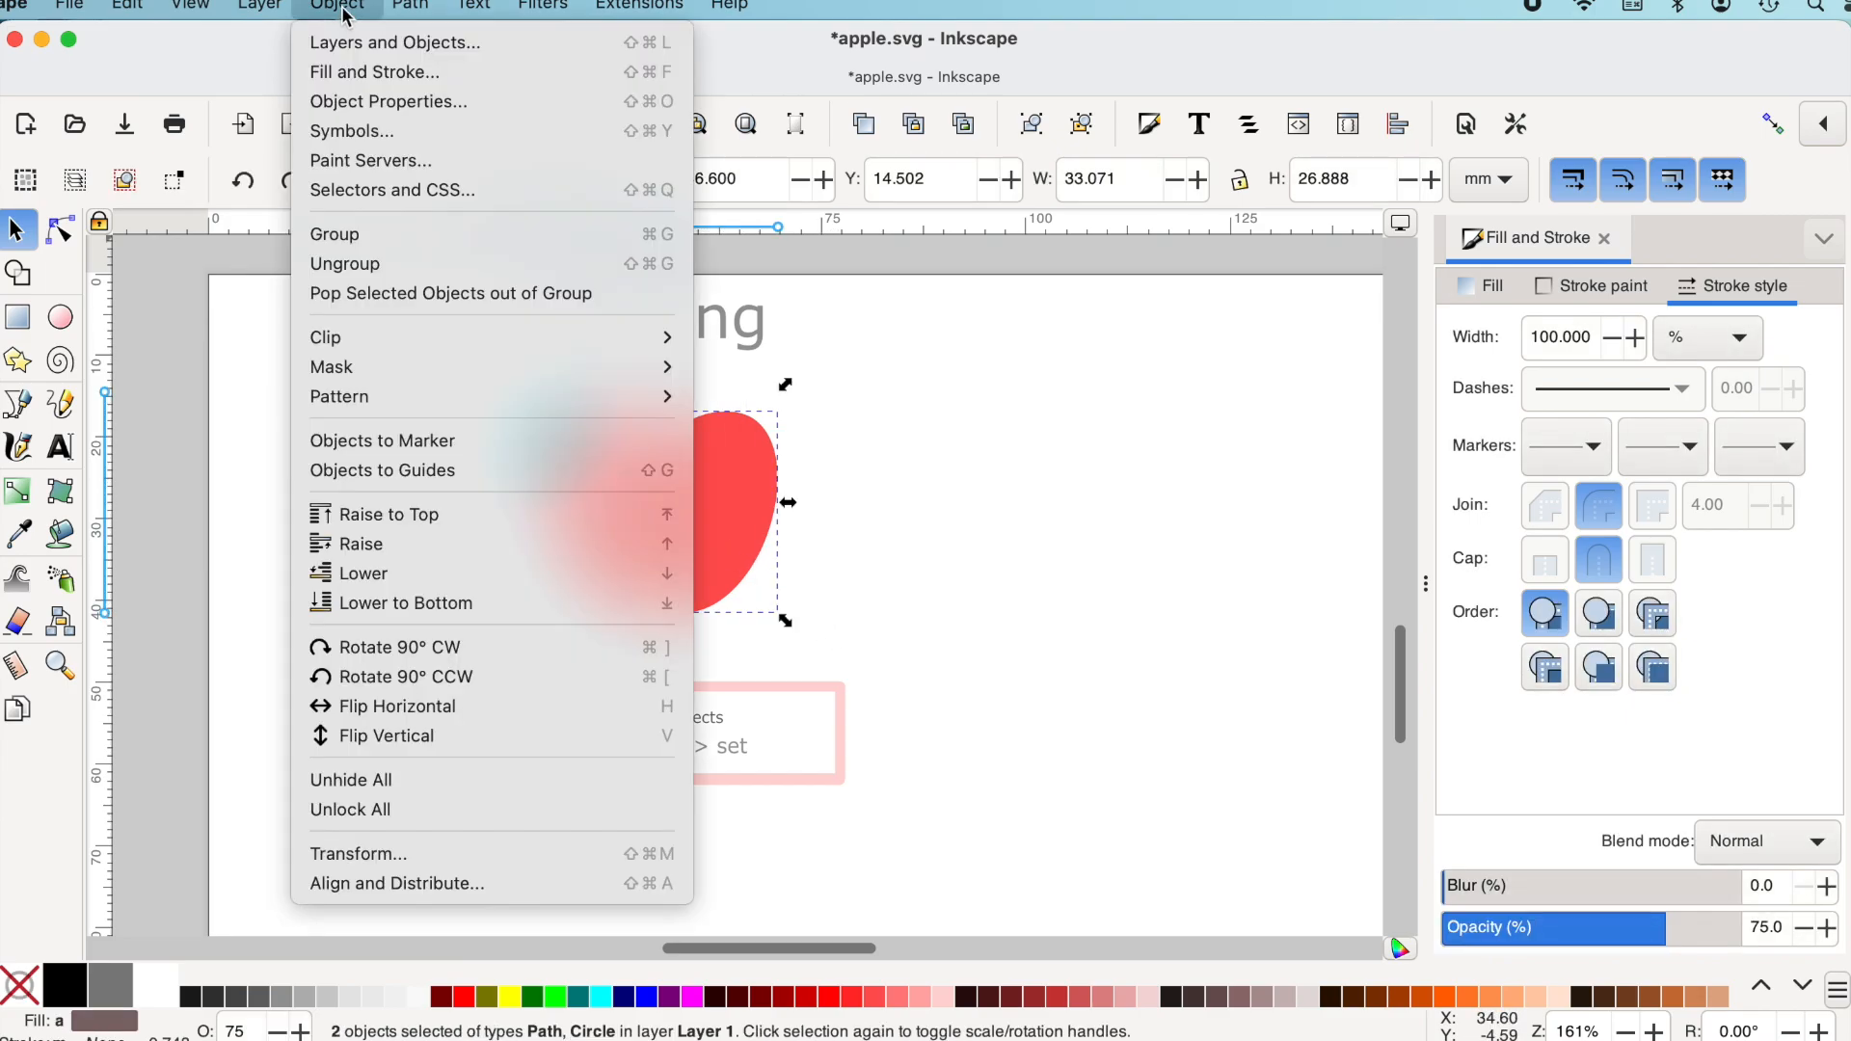
mouse_move(366, 340)
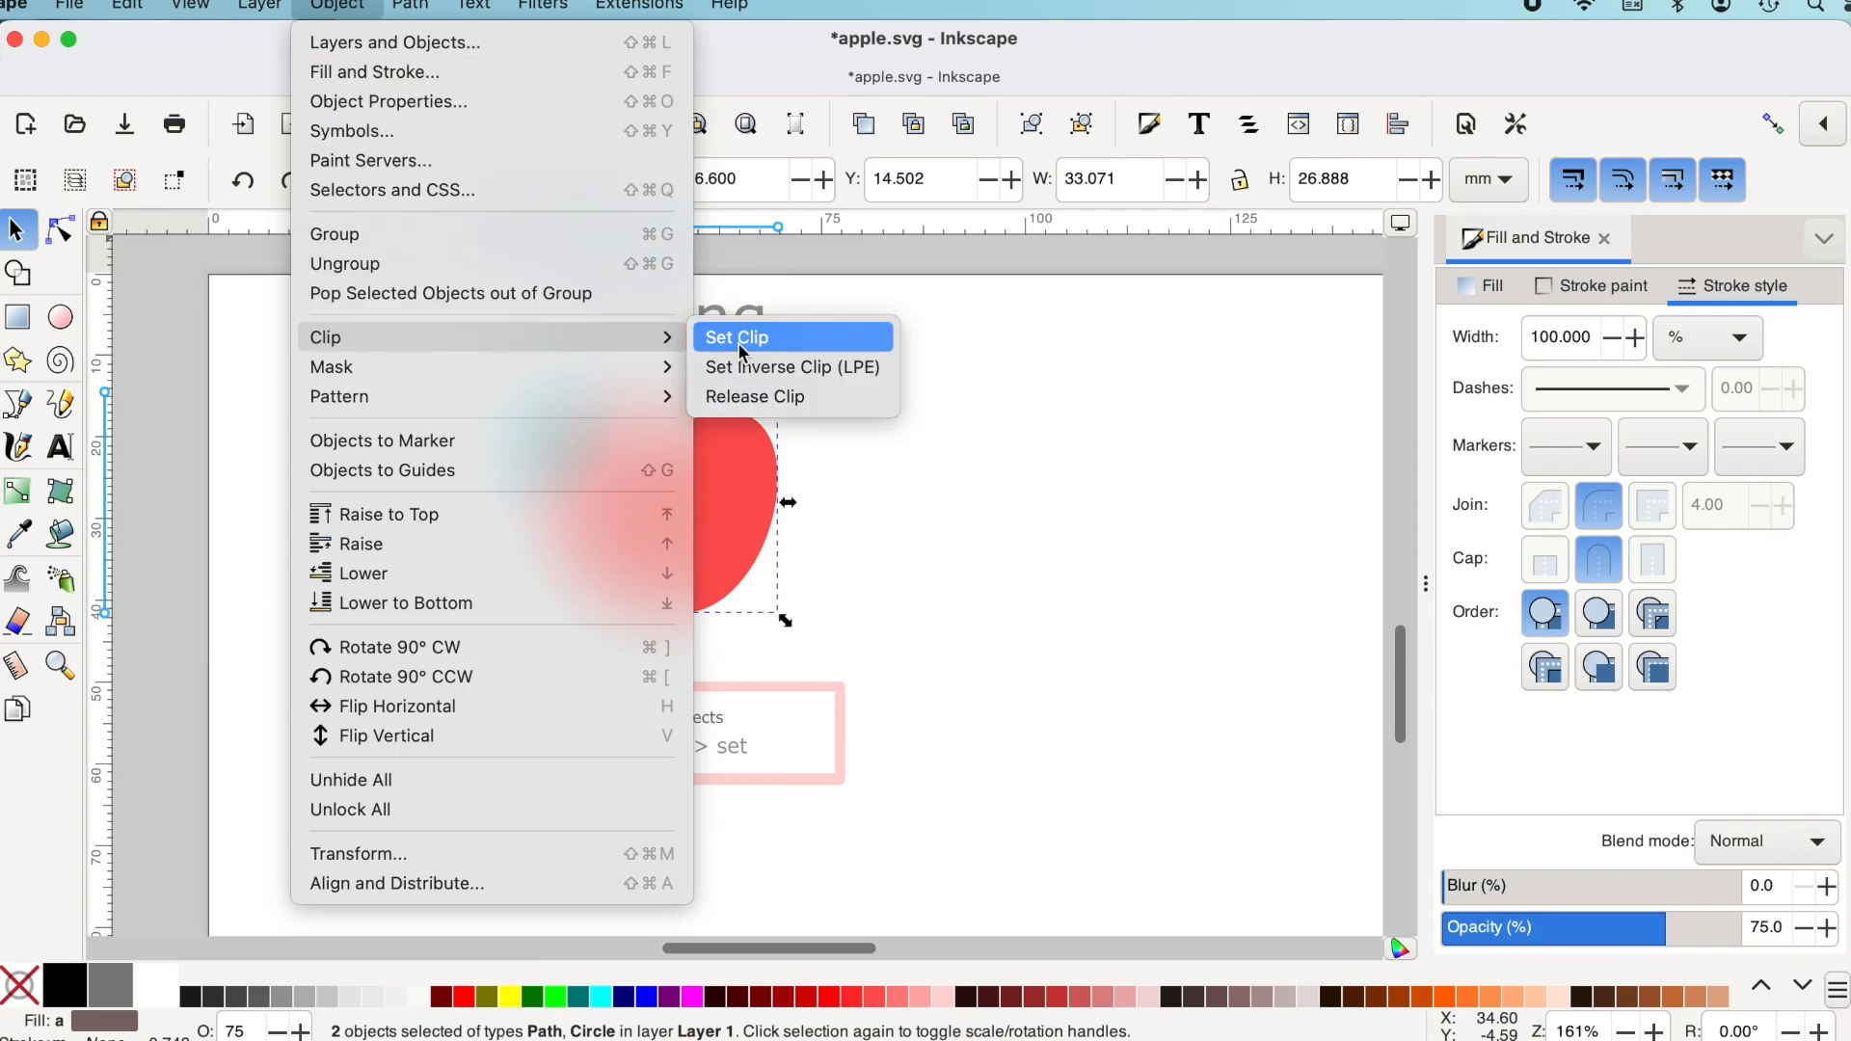
click(985, 386)
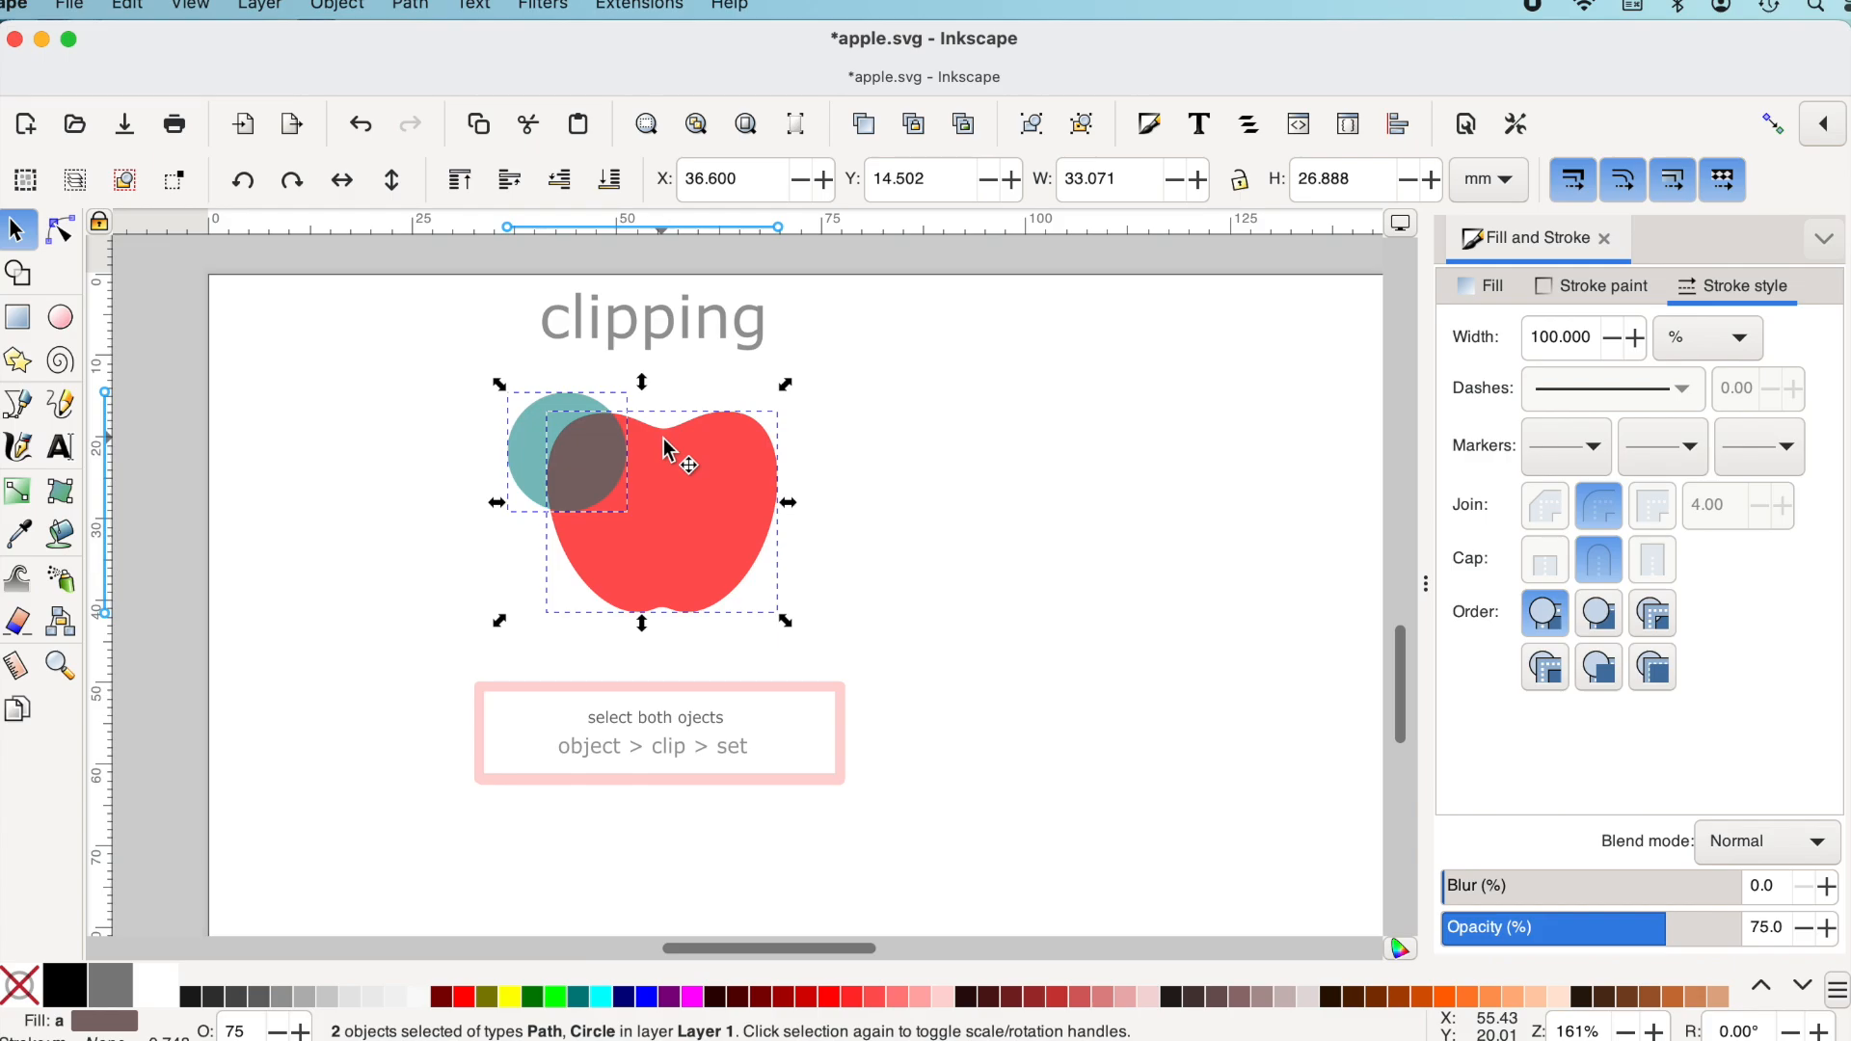
right_click(663, 447)
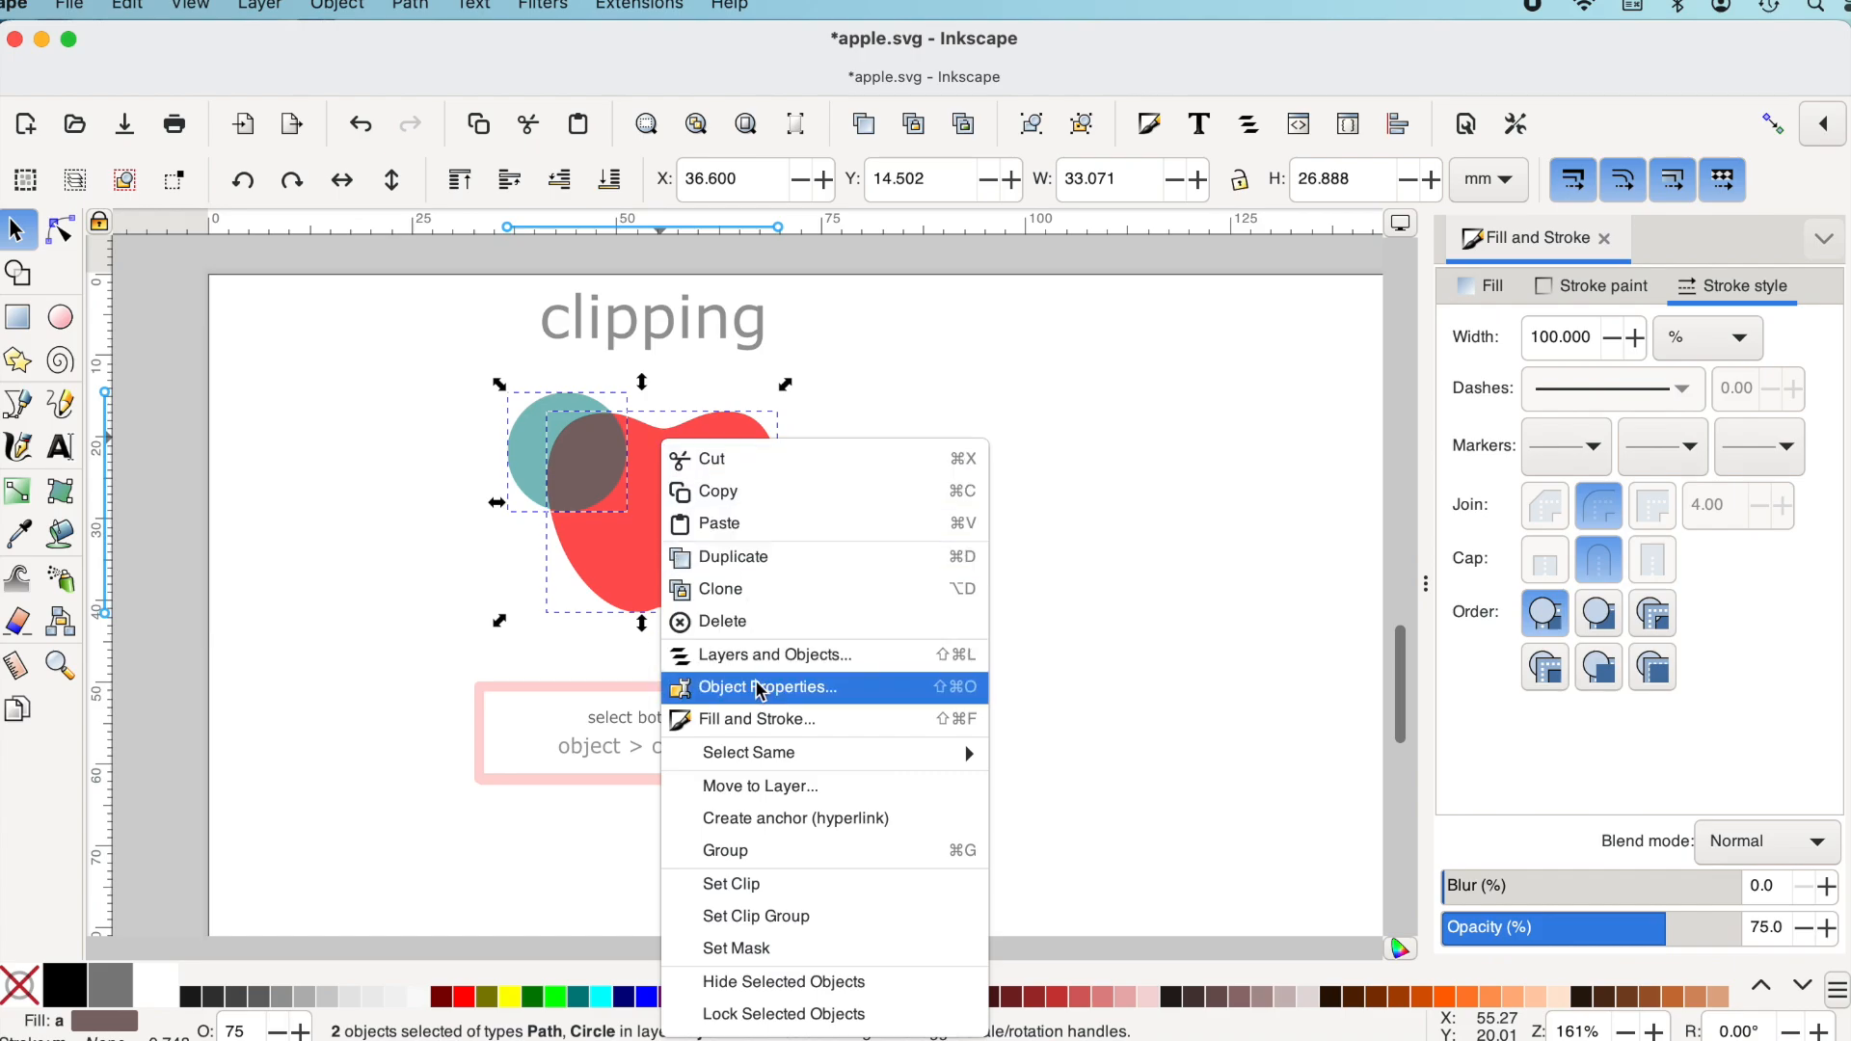
click(785, 891)
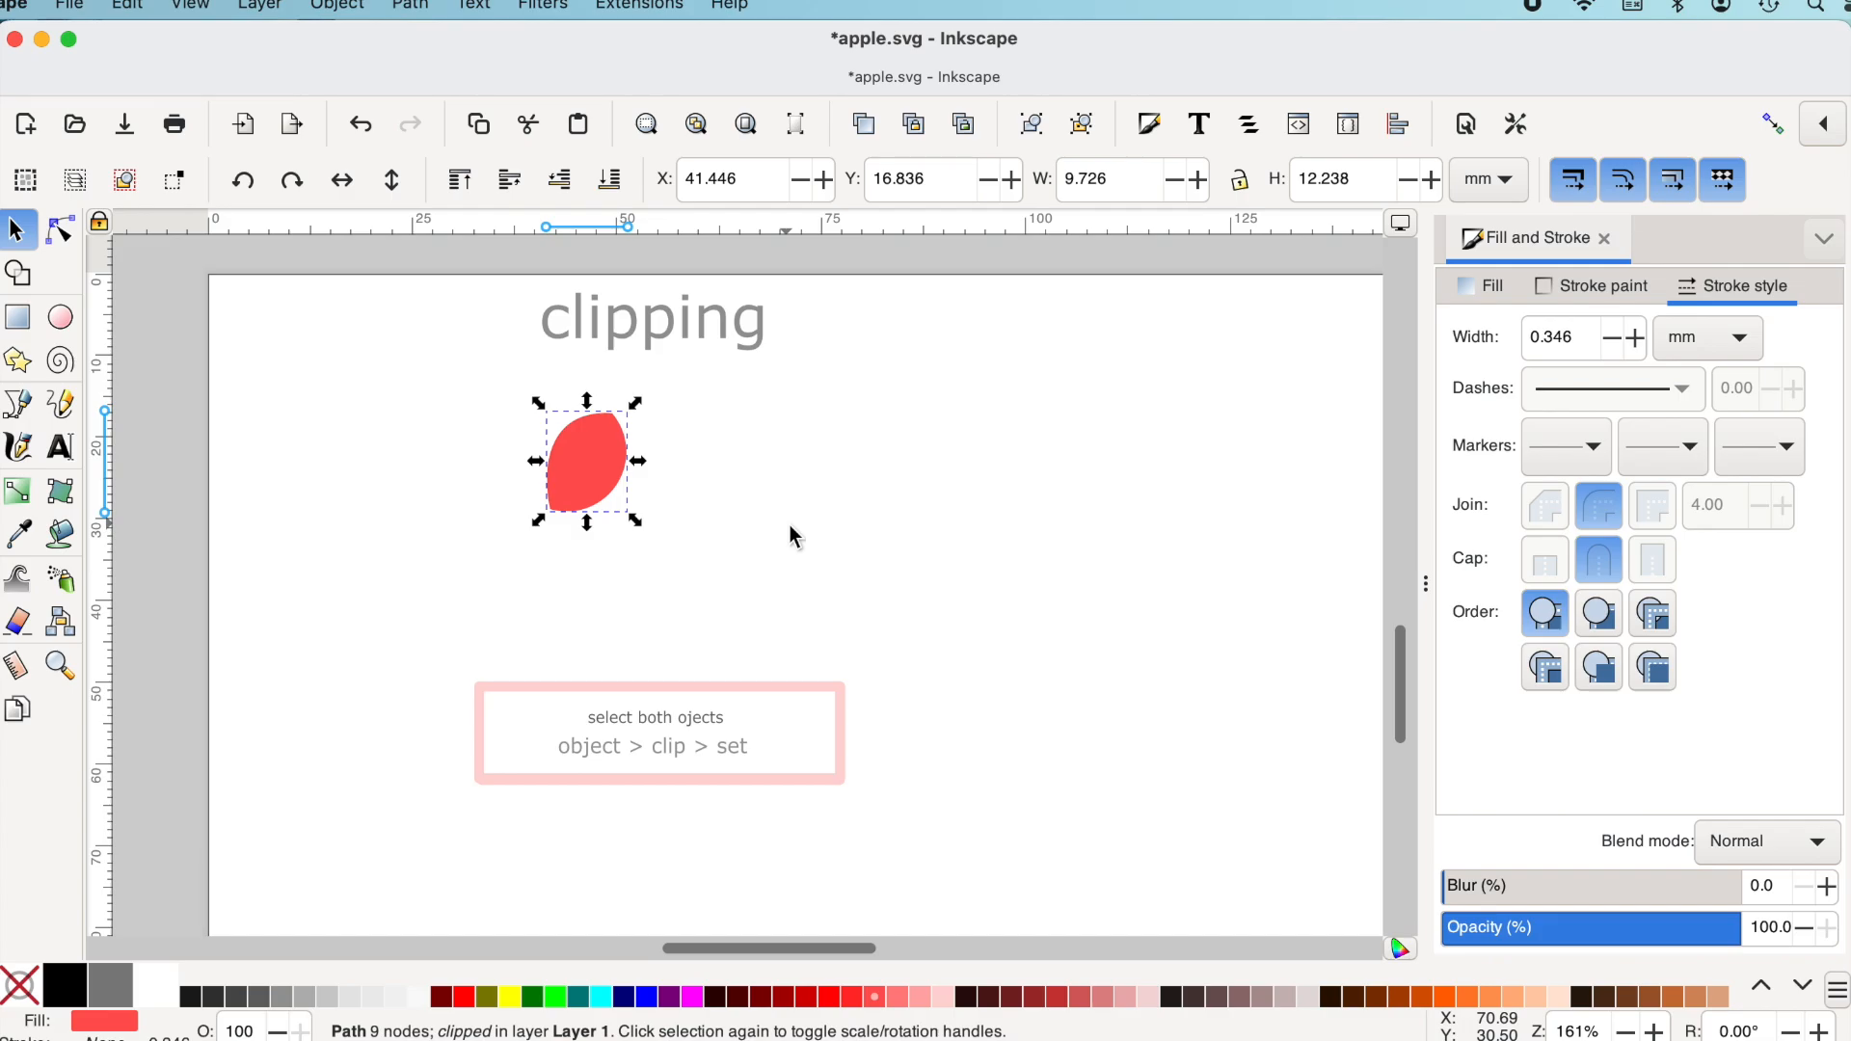
right_click(595, 439)
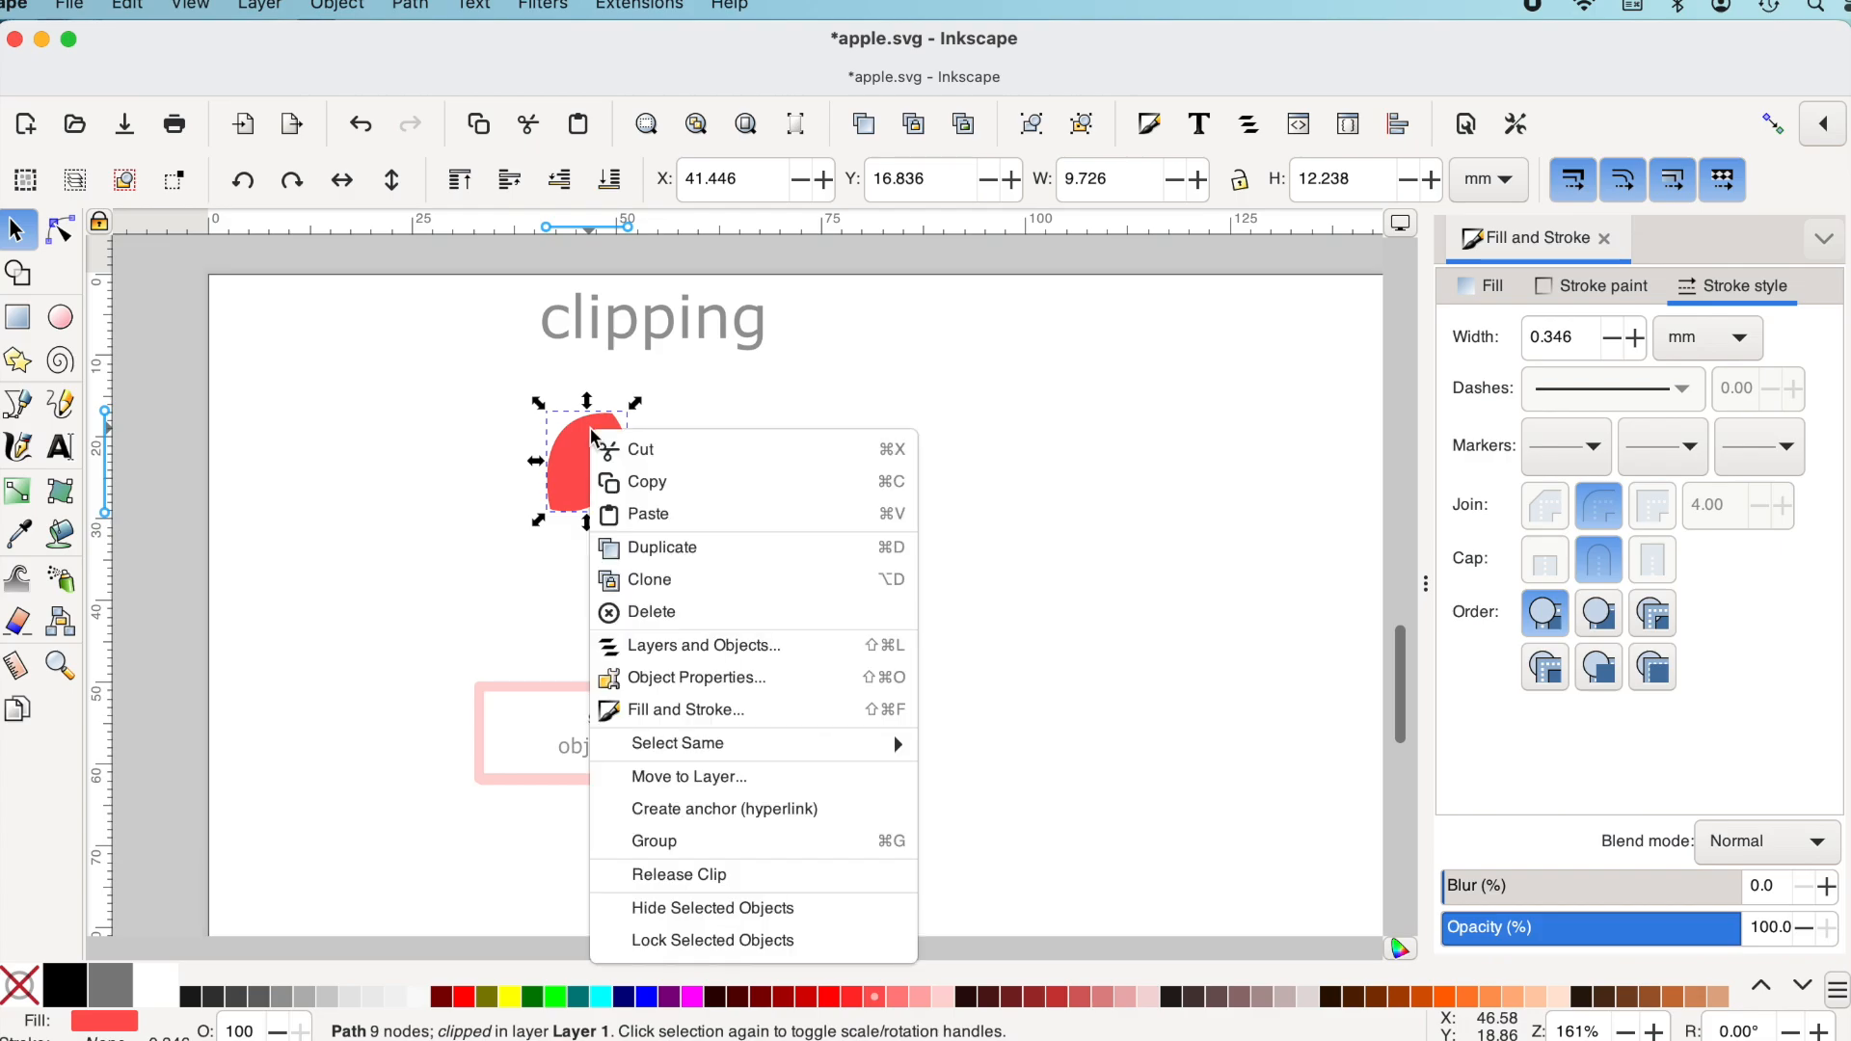
click(796, 874)
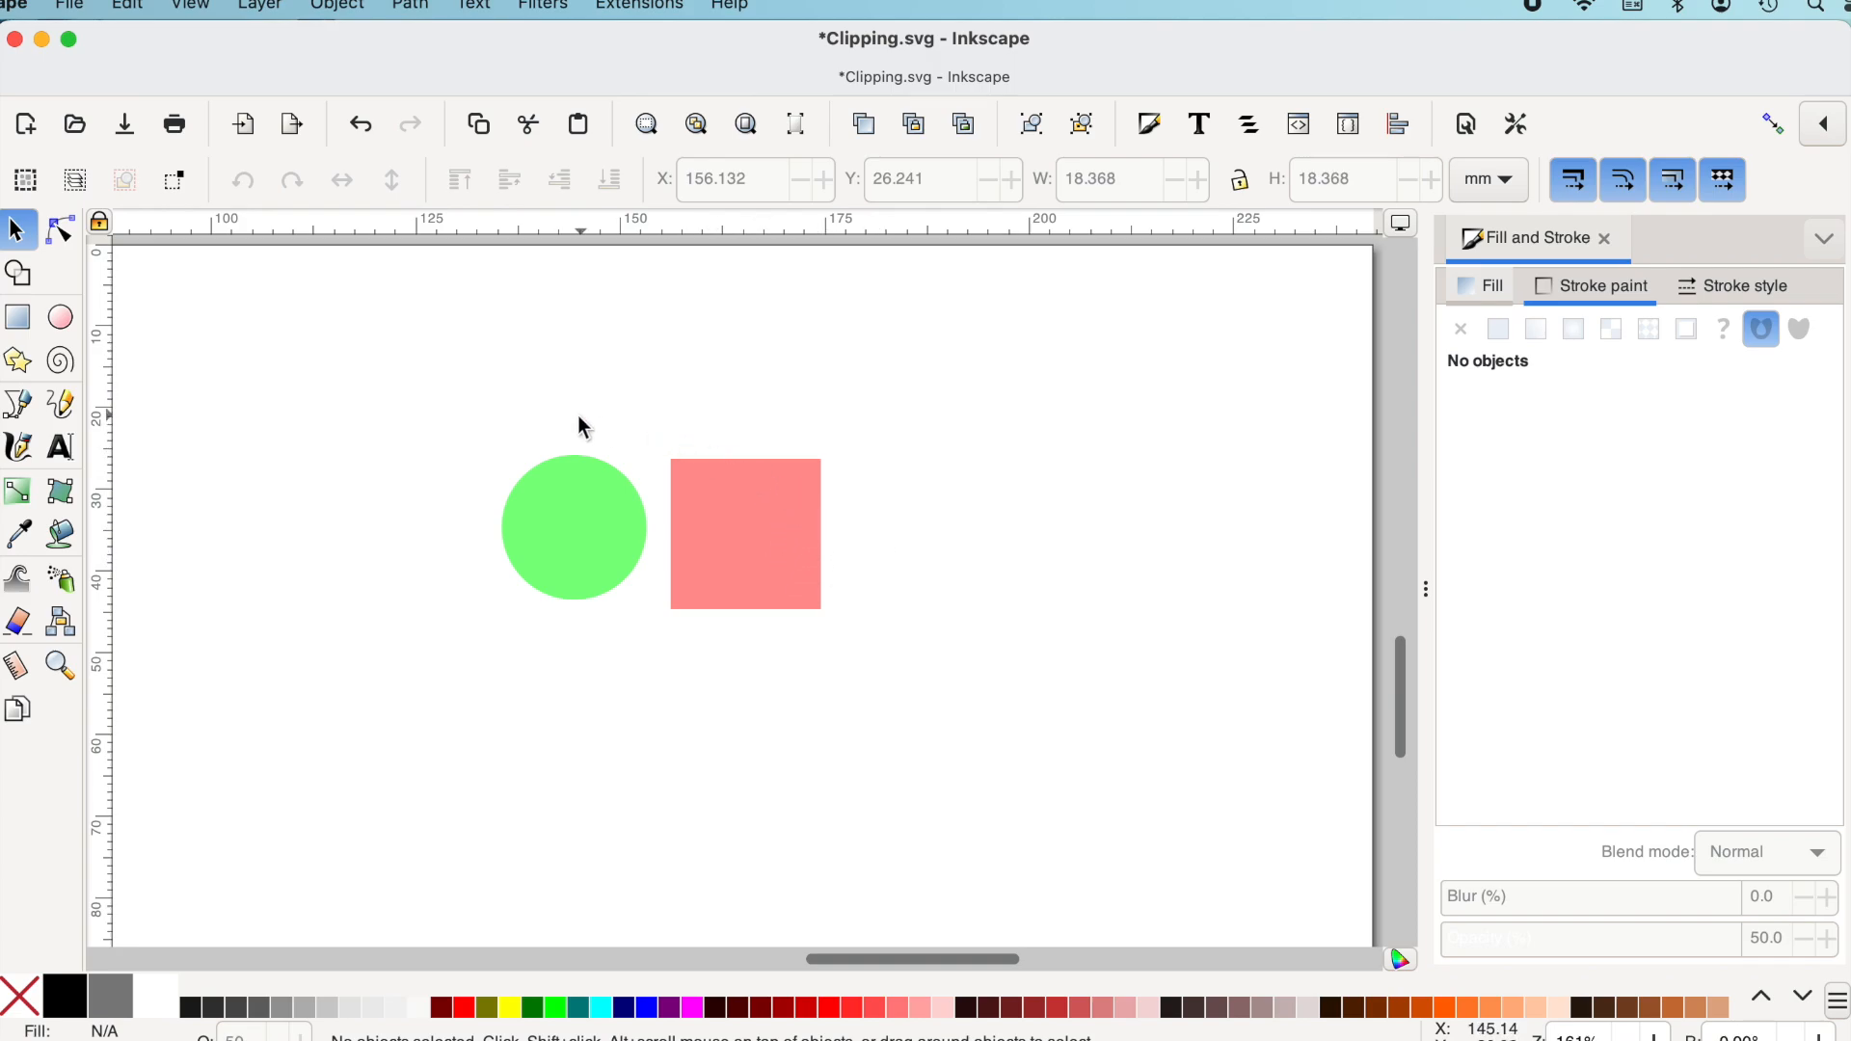
Move the green circle and the red square together so the circle's edge slightly overlaps the square
drag(588, 542, 574, 549)
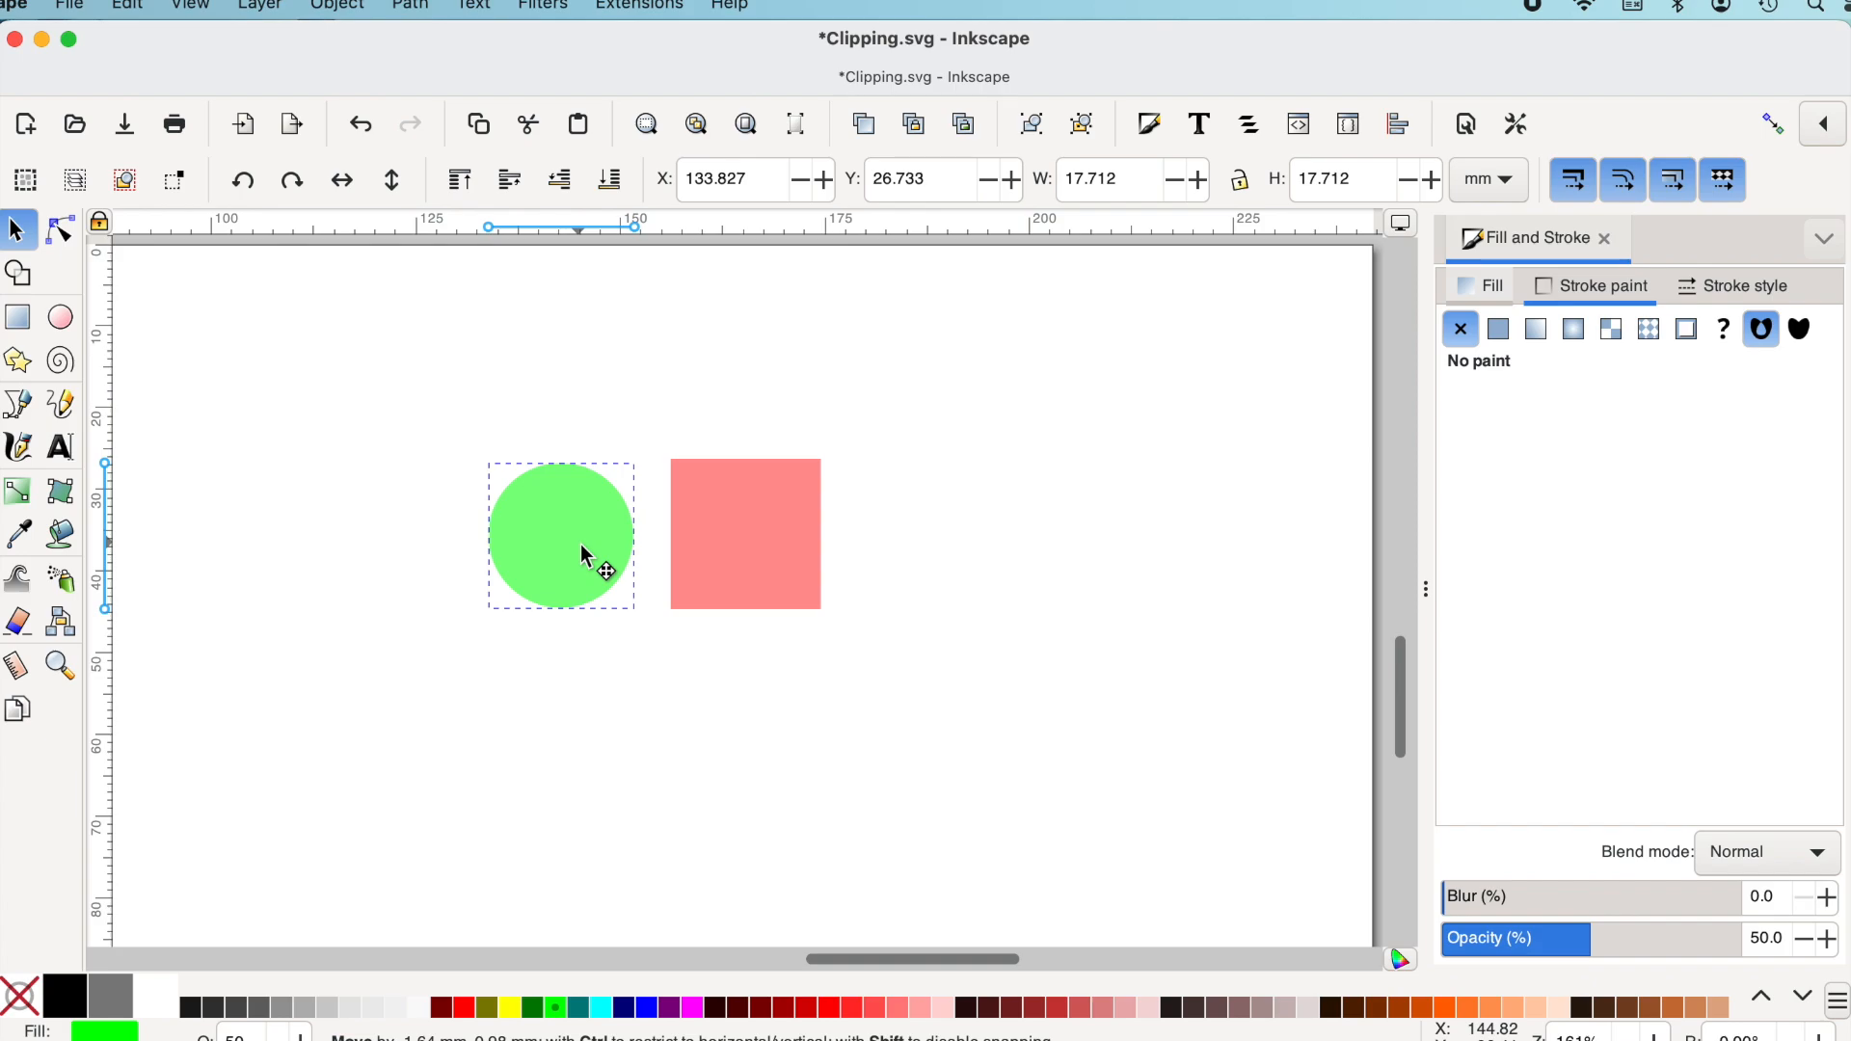
drag(728, 537, 706, 544)
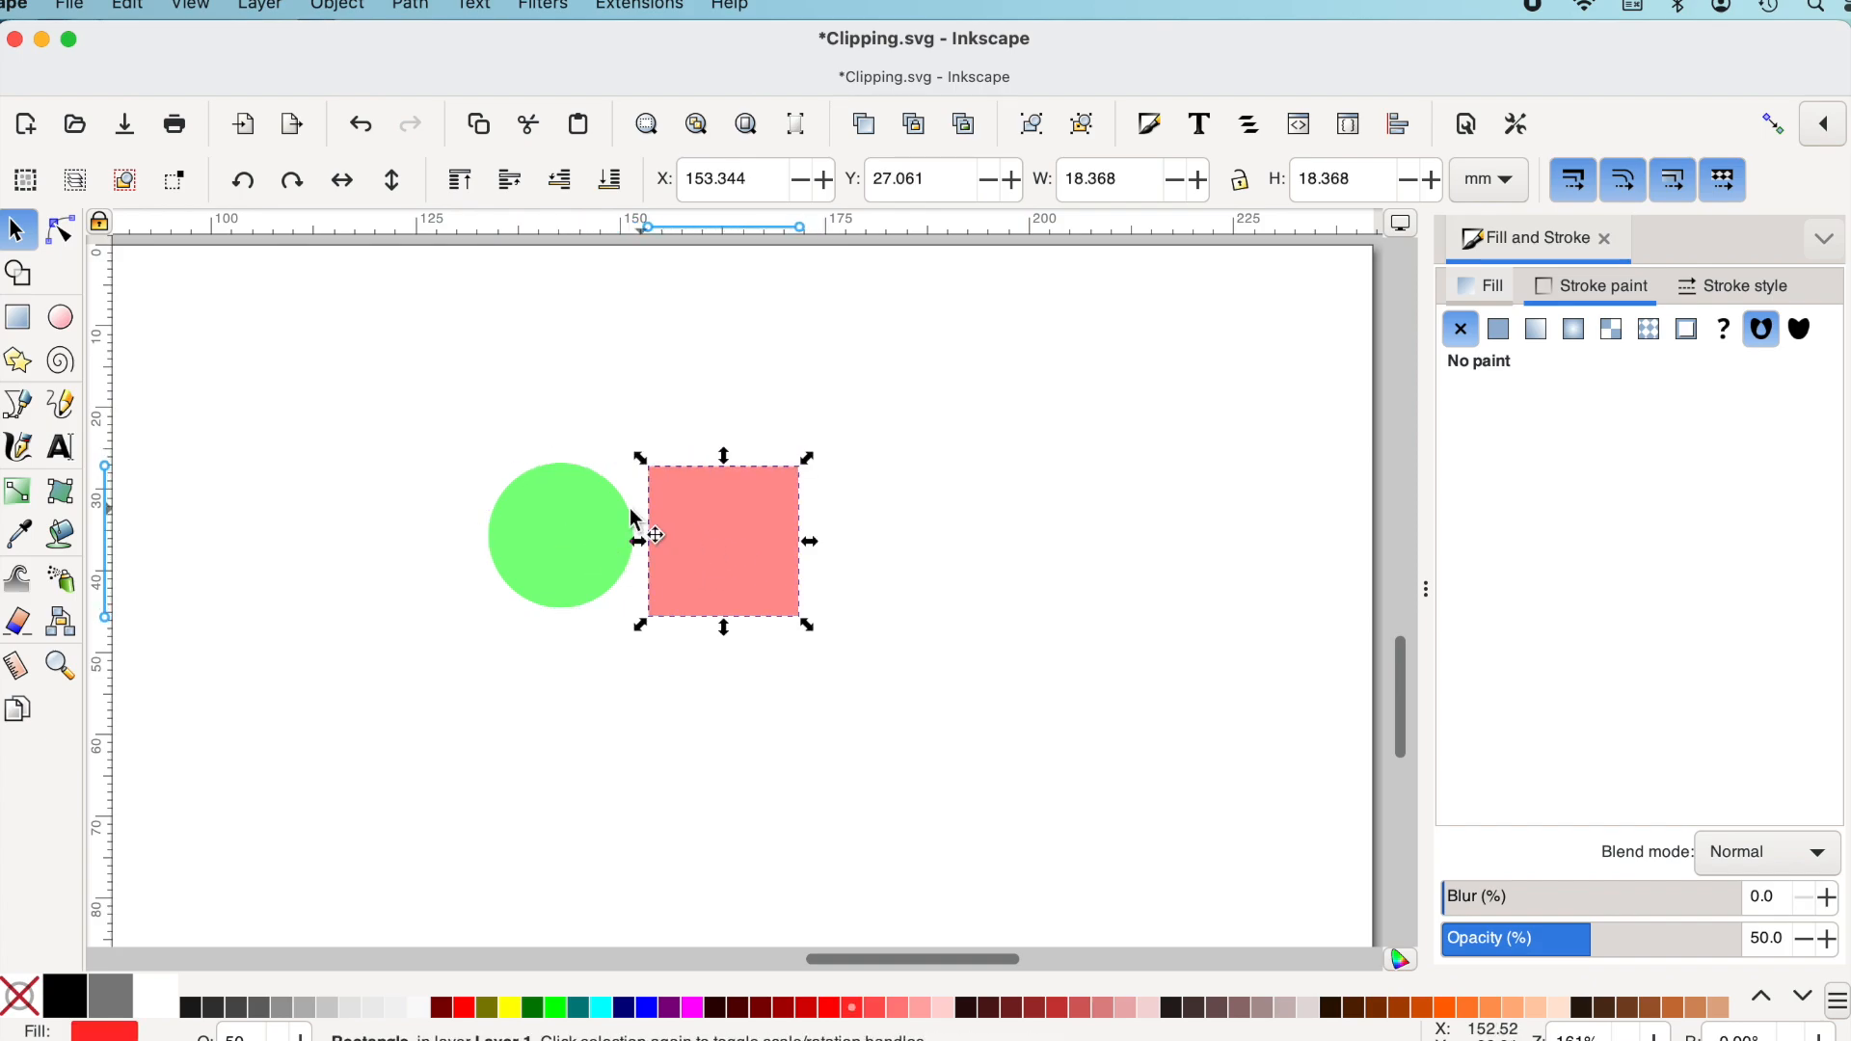
drag(584, 536, 612, 542)
Group the green circle and the red square, and move the group right to about X 145.8 mm
mouse_move(482, 444)
mouse_down()
mouse_move(627, 488)
mouse_move(830, 640)
mouse_up()
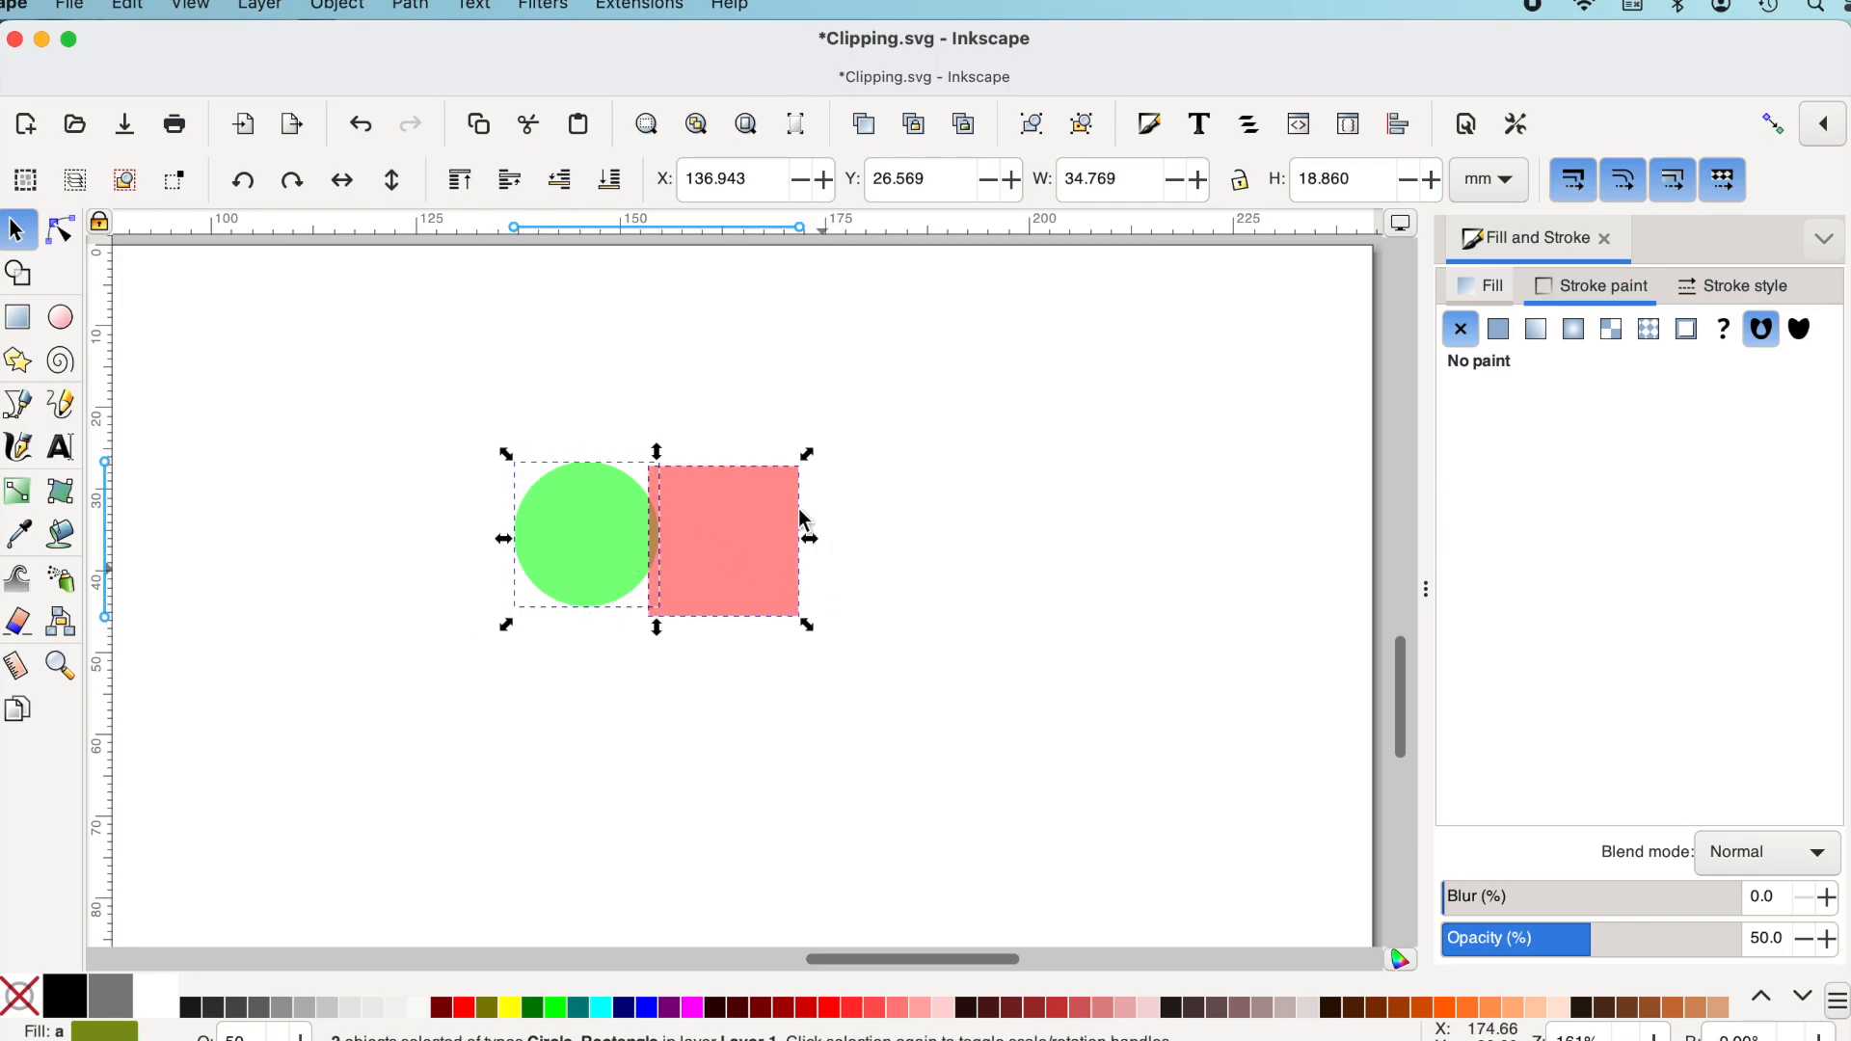
click(337, 5)
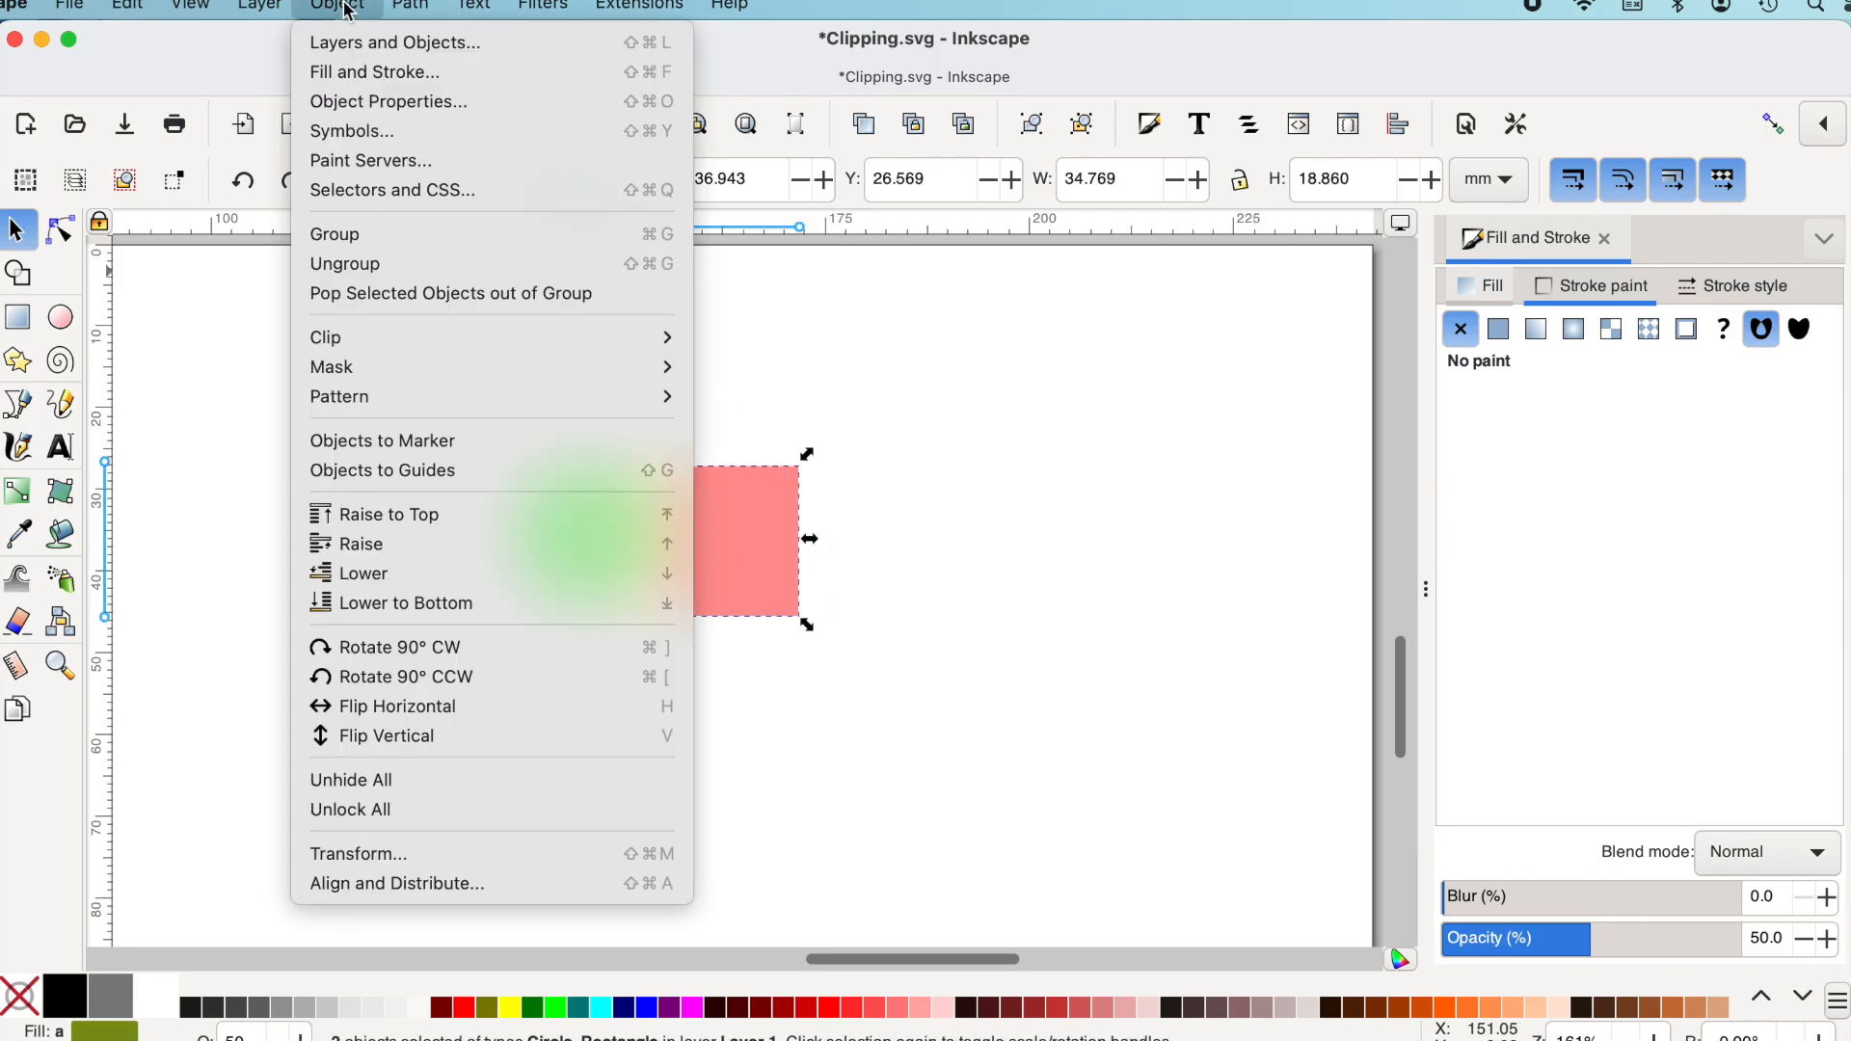
click(384, 234)
drag(640, 539, 714, 536)
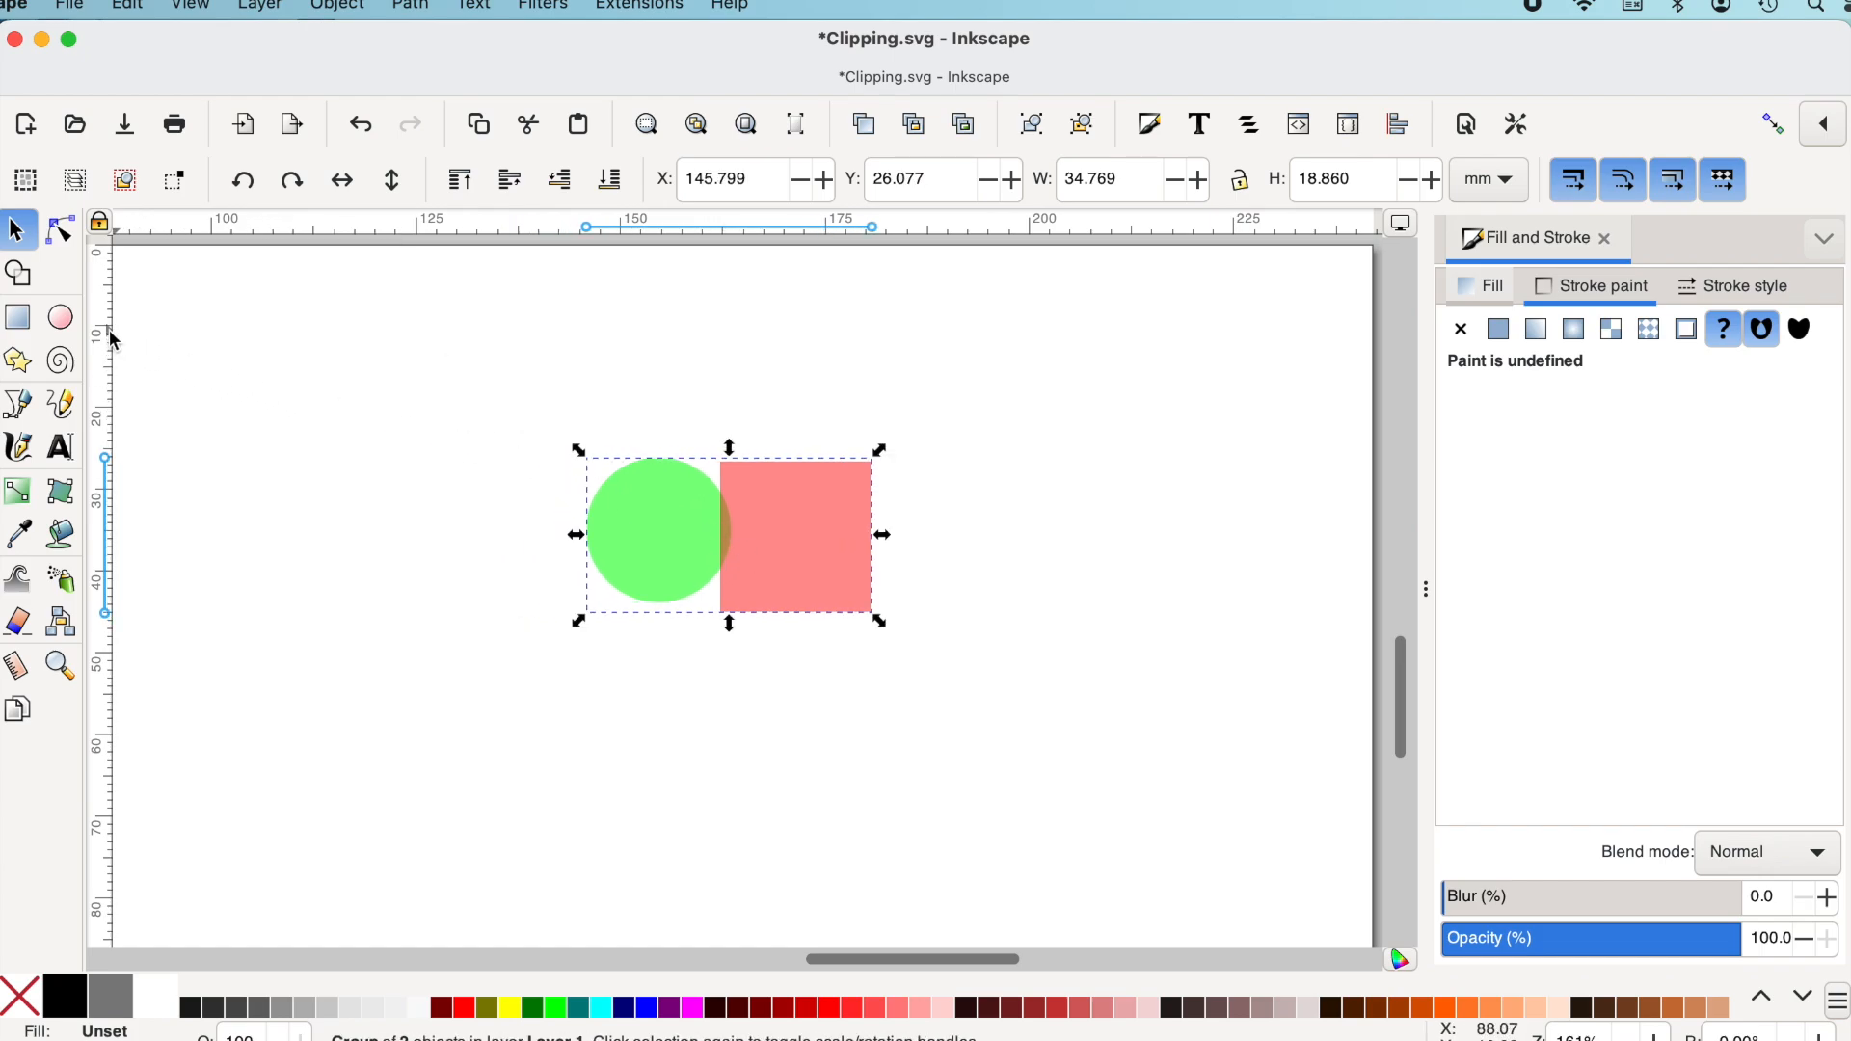
Draw a circle about 11.5 mm across to the left of the grouped shapes and fill it navy blue
click(60, 317)
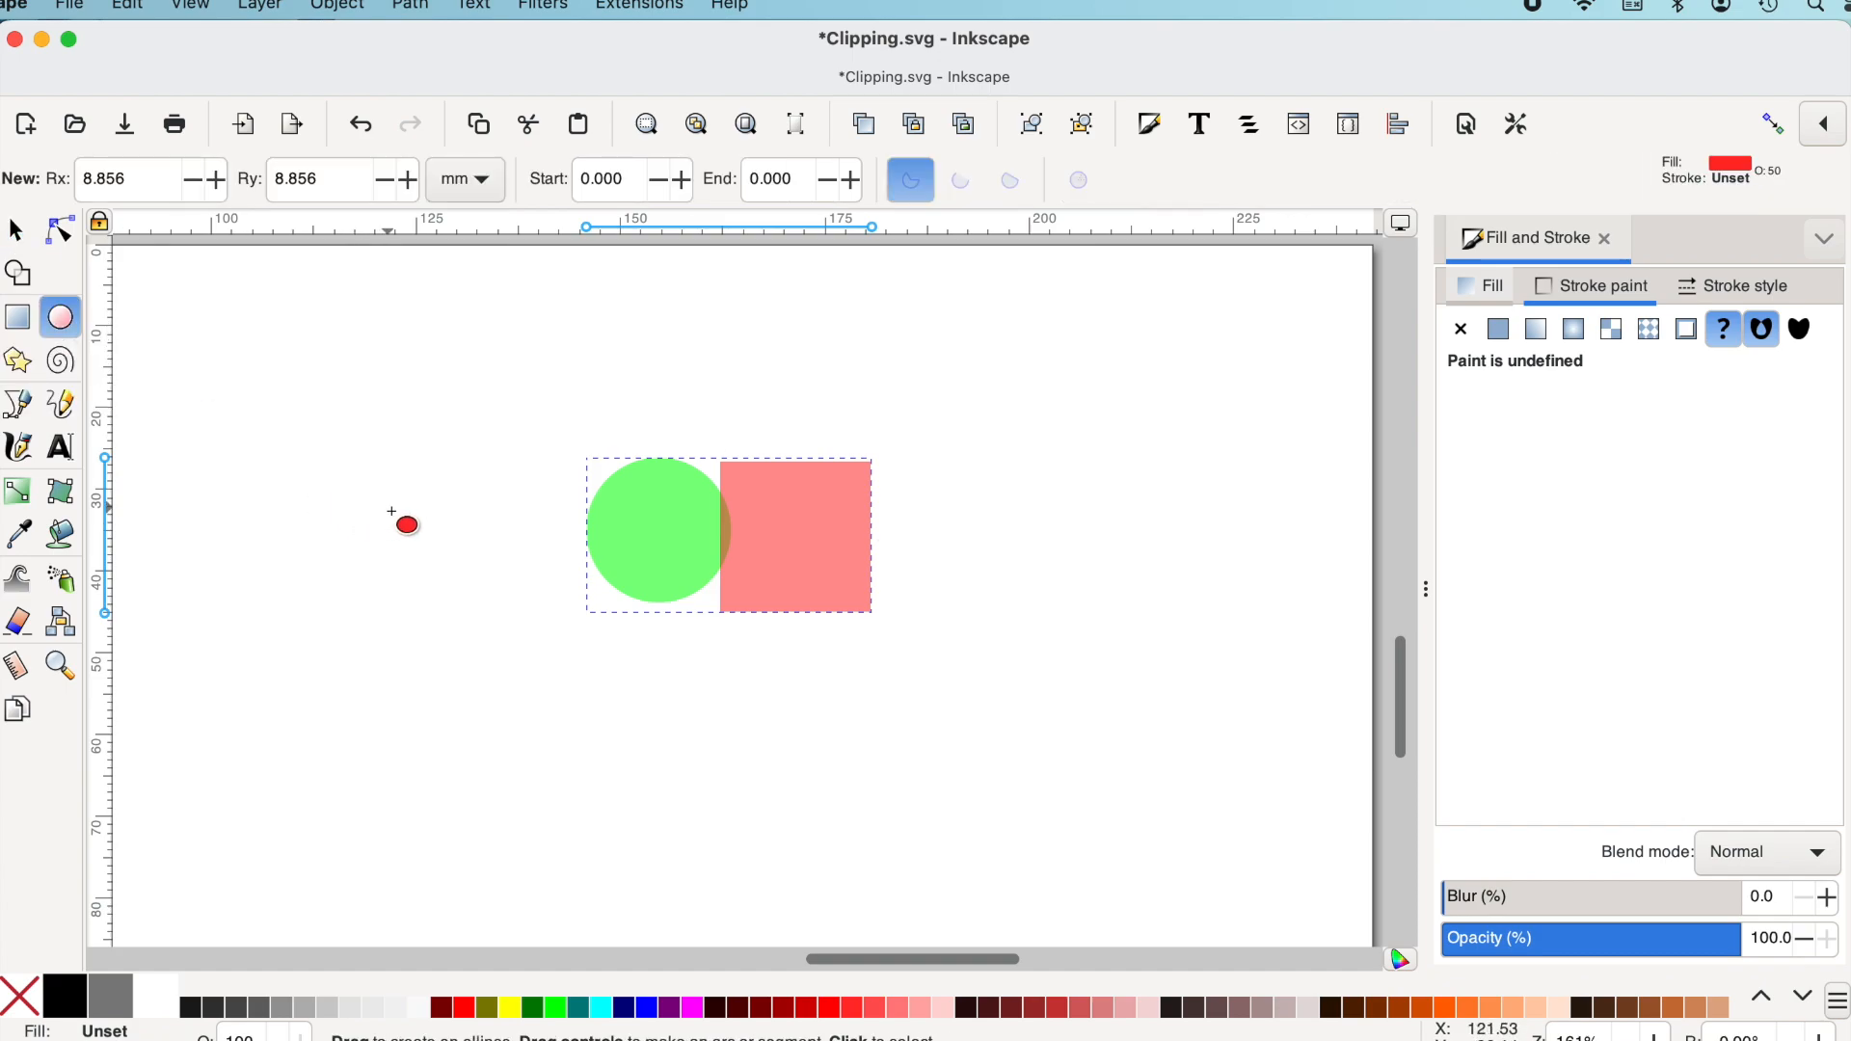
drag(392, 511, 440, 558)
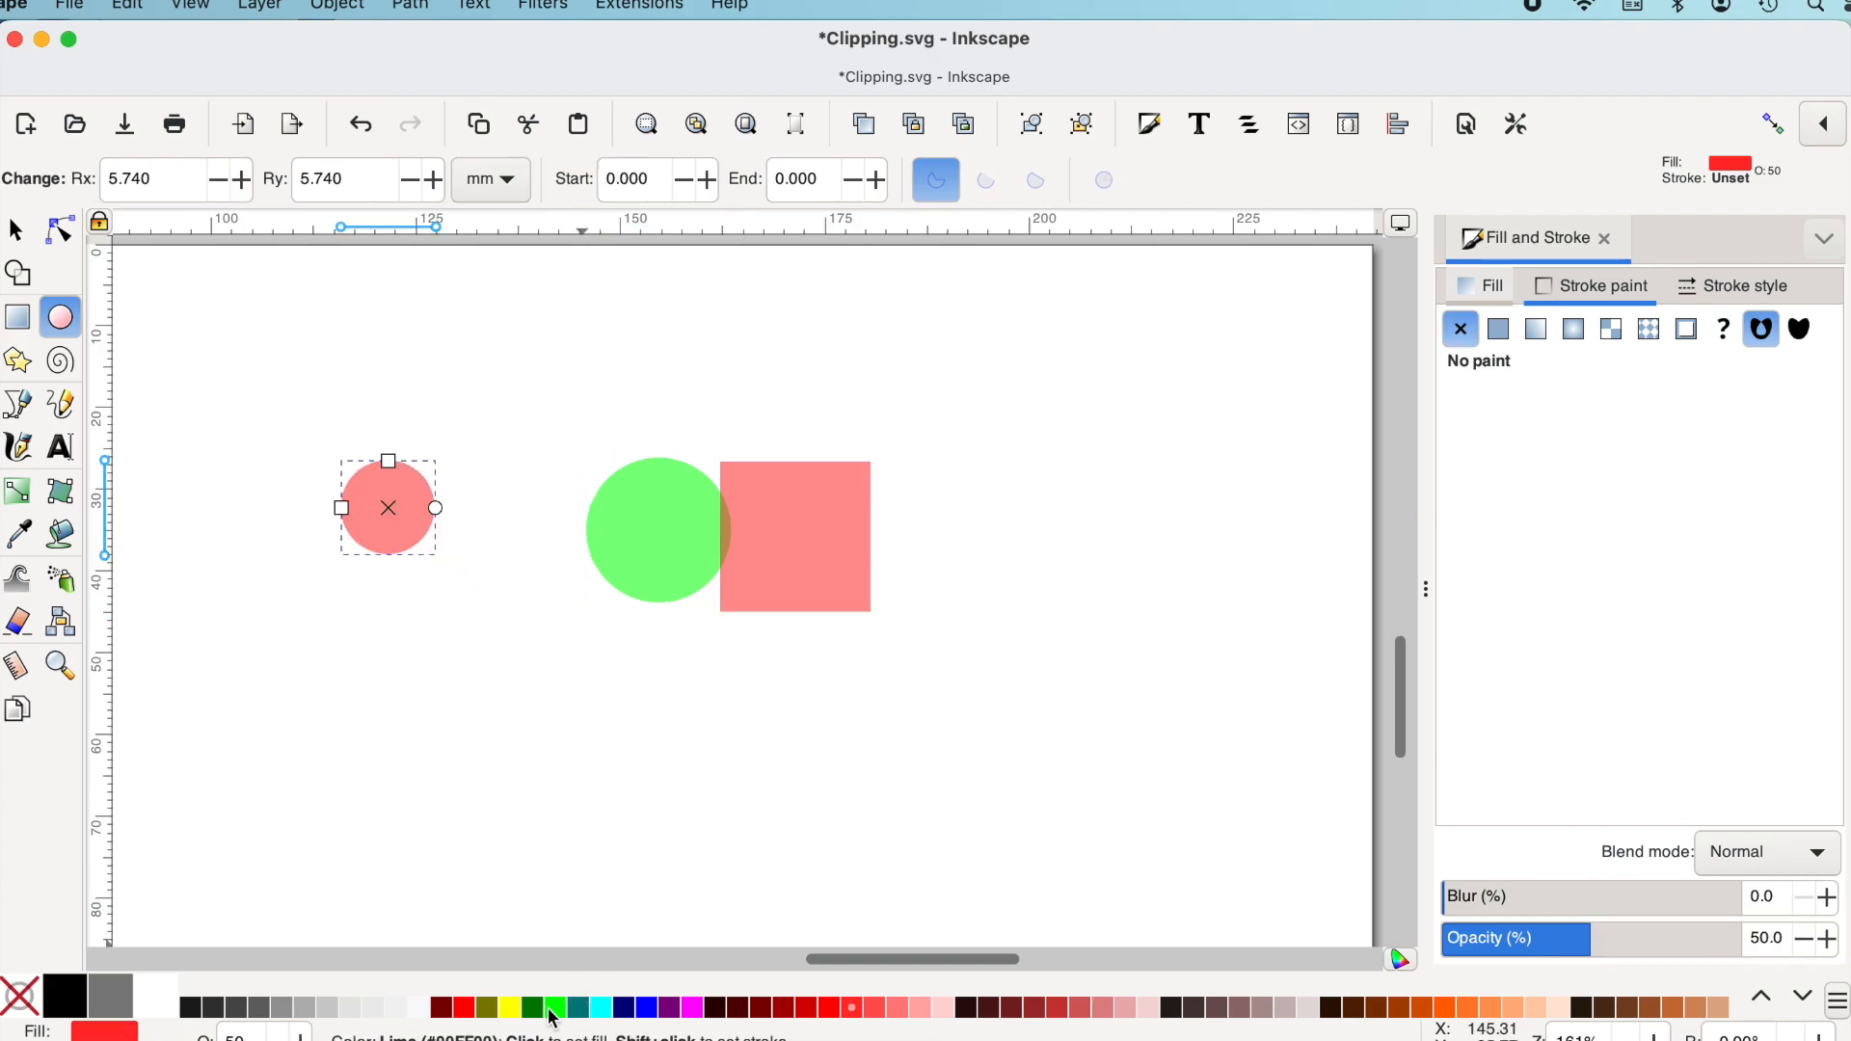
click(584, 1010)
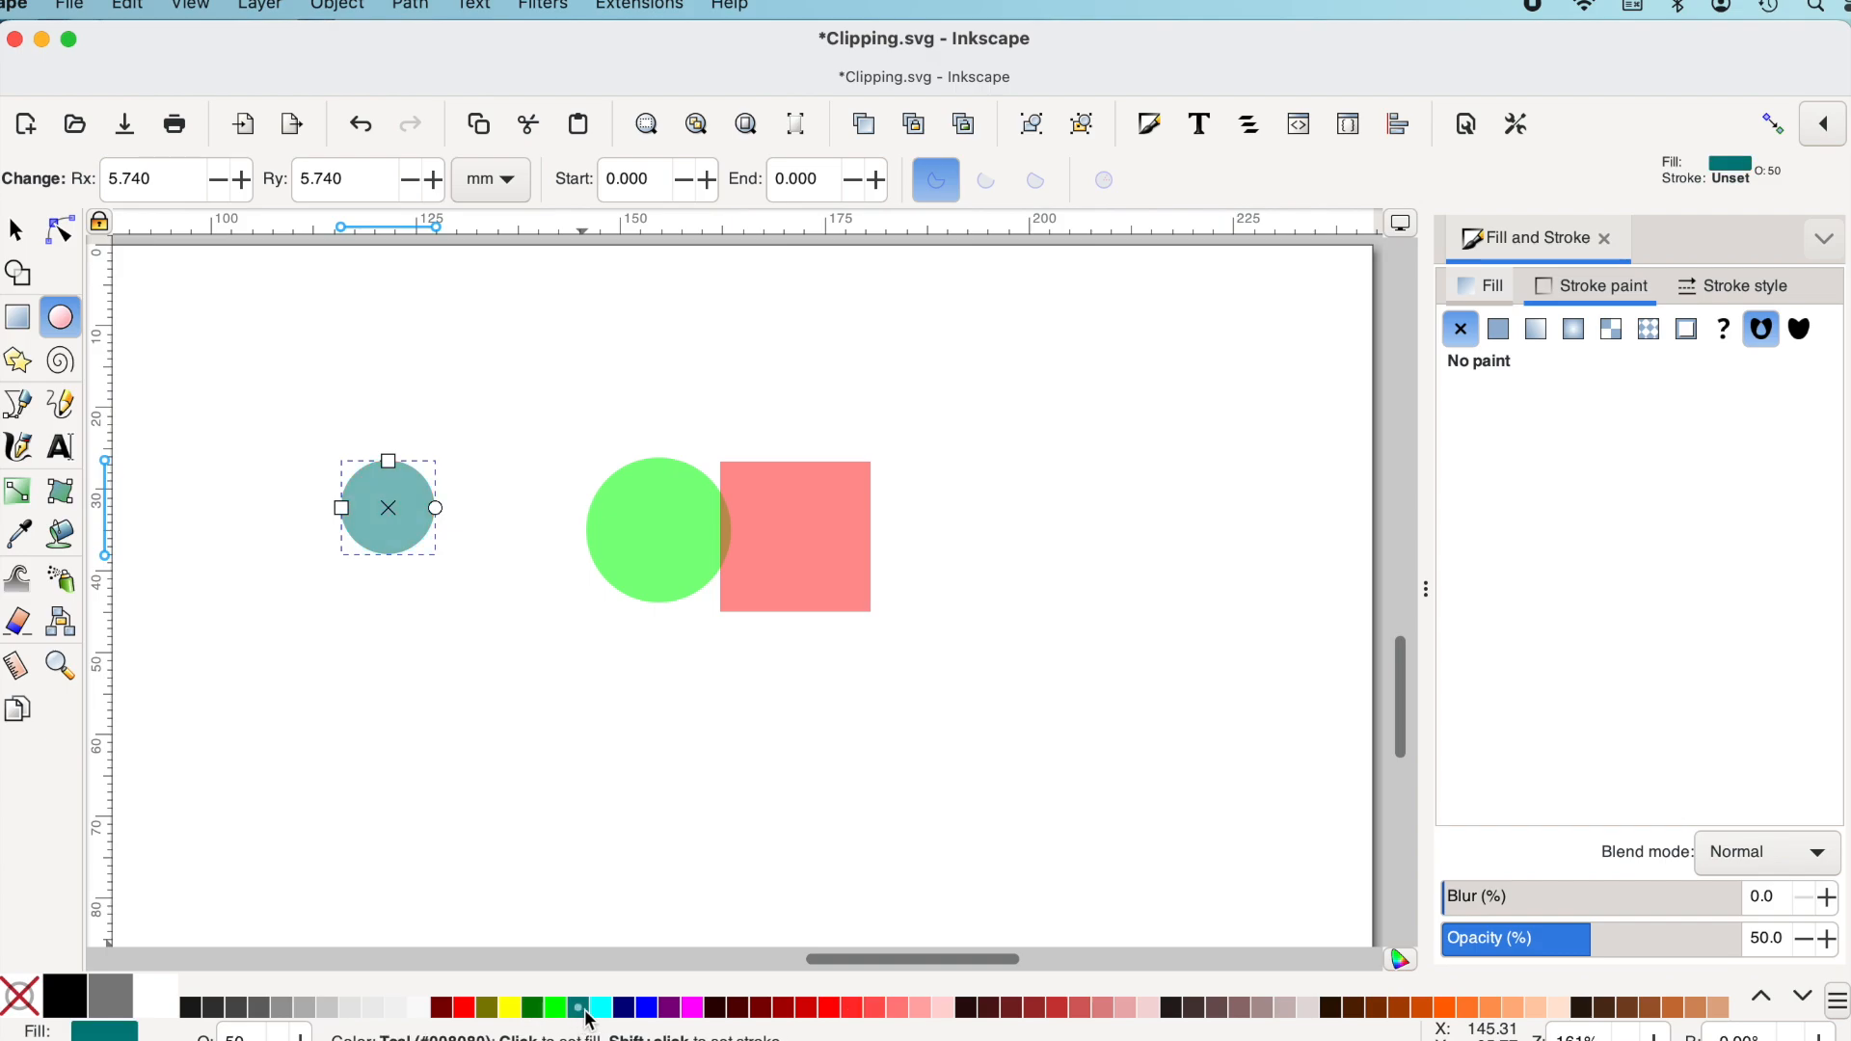
click(623, 1008)
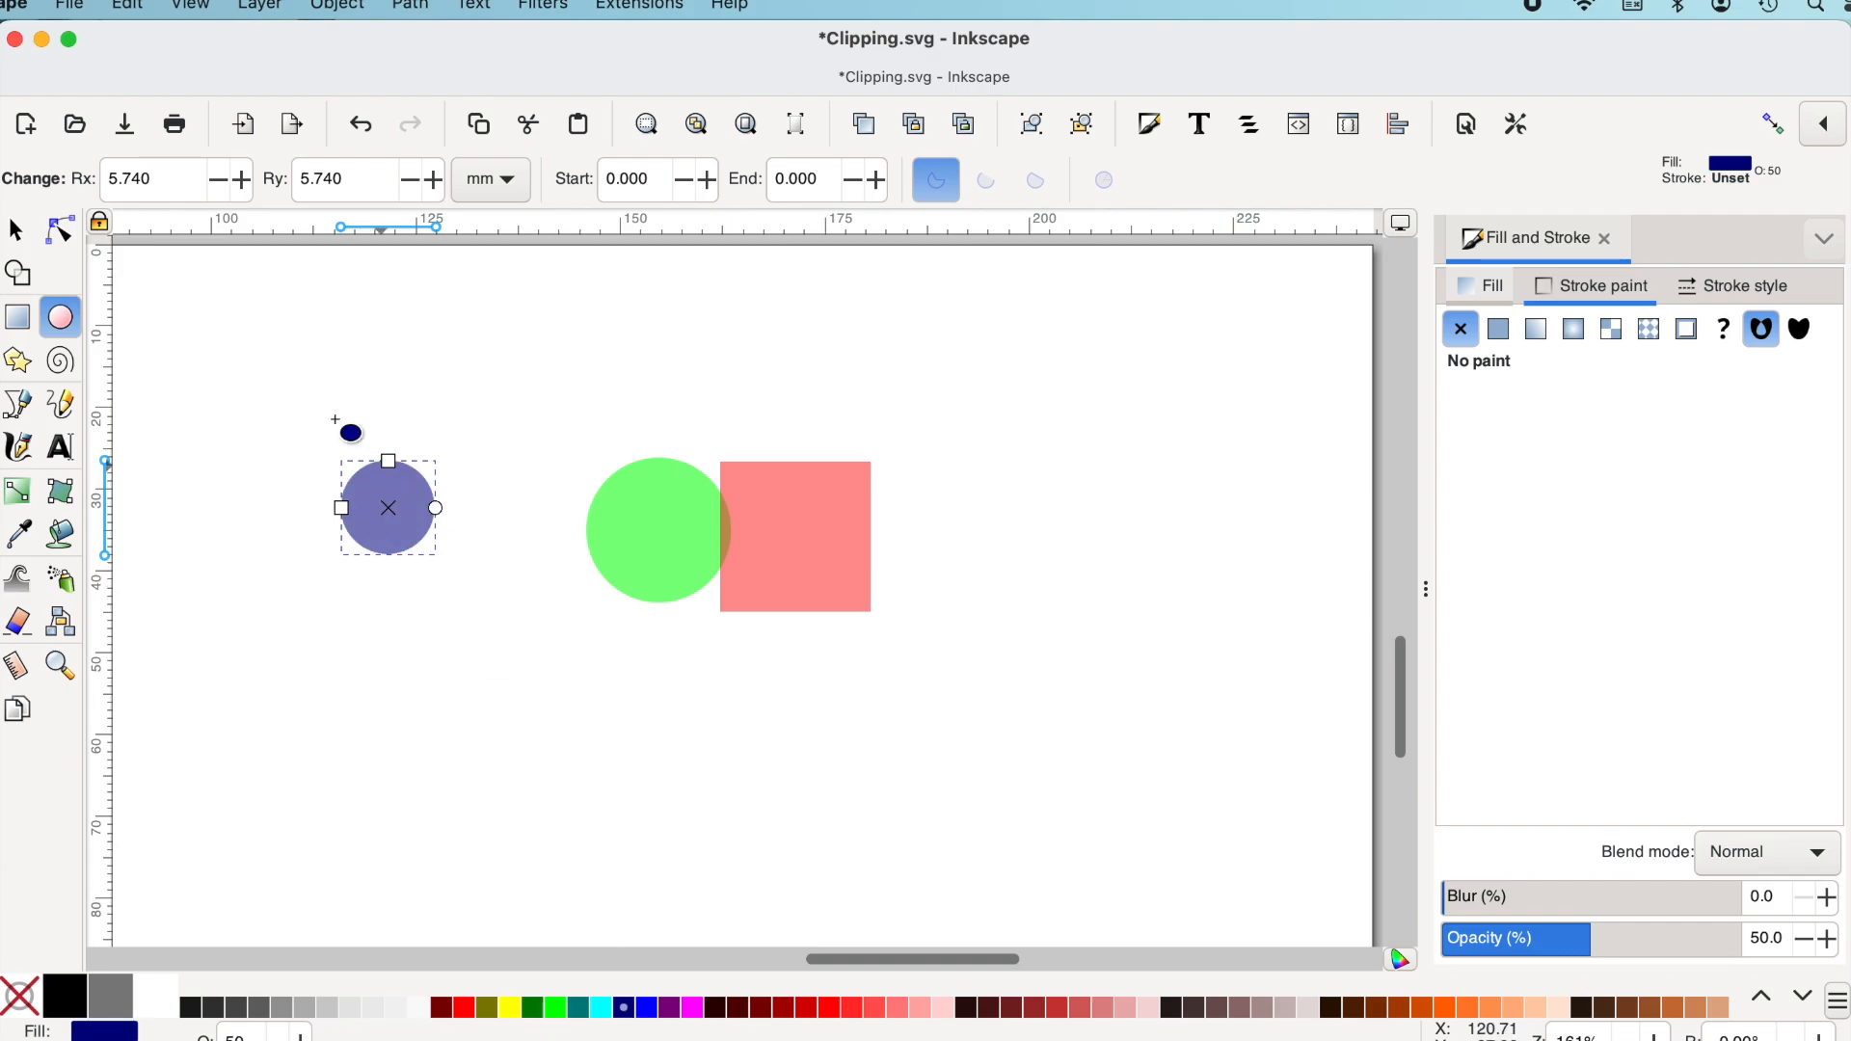
Center the navy circle over the overlap of the green circle and red square, and clip the group with it
click(19, 230)
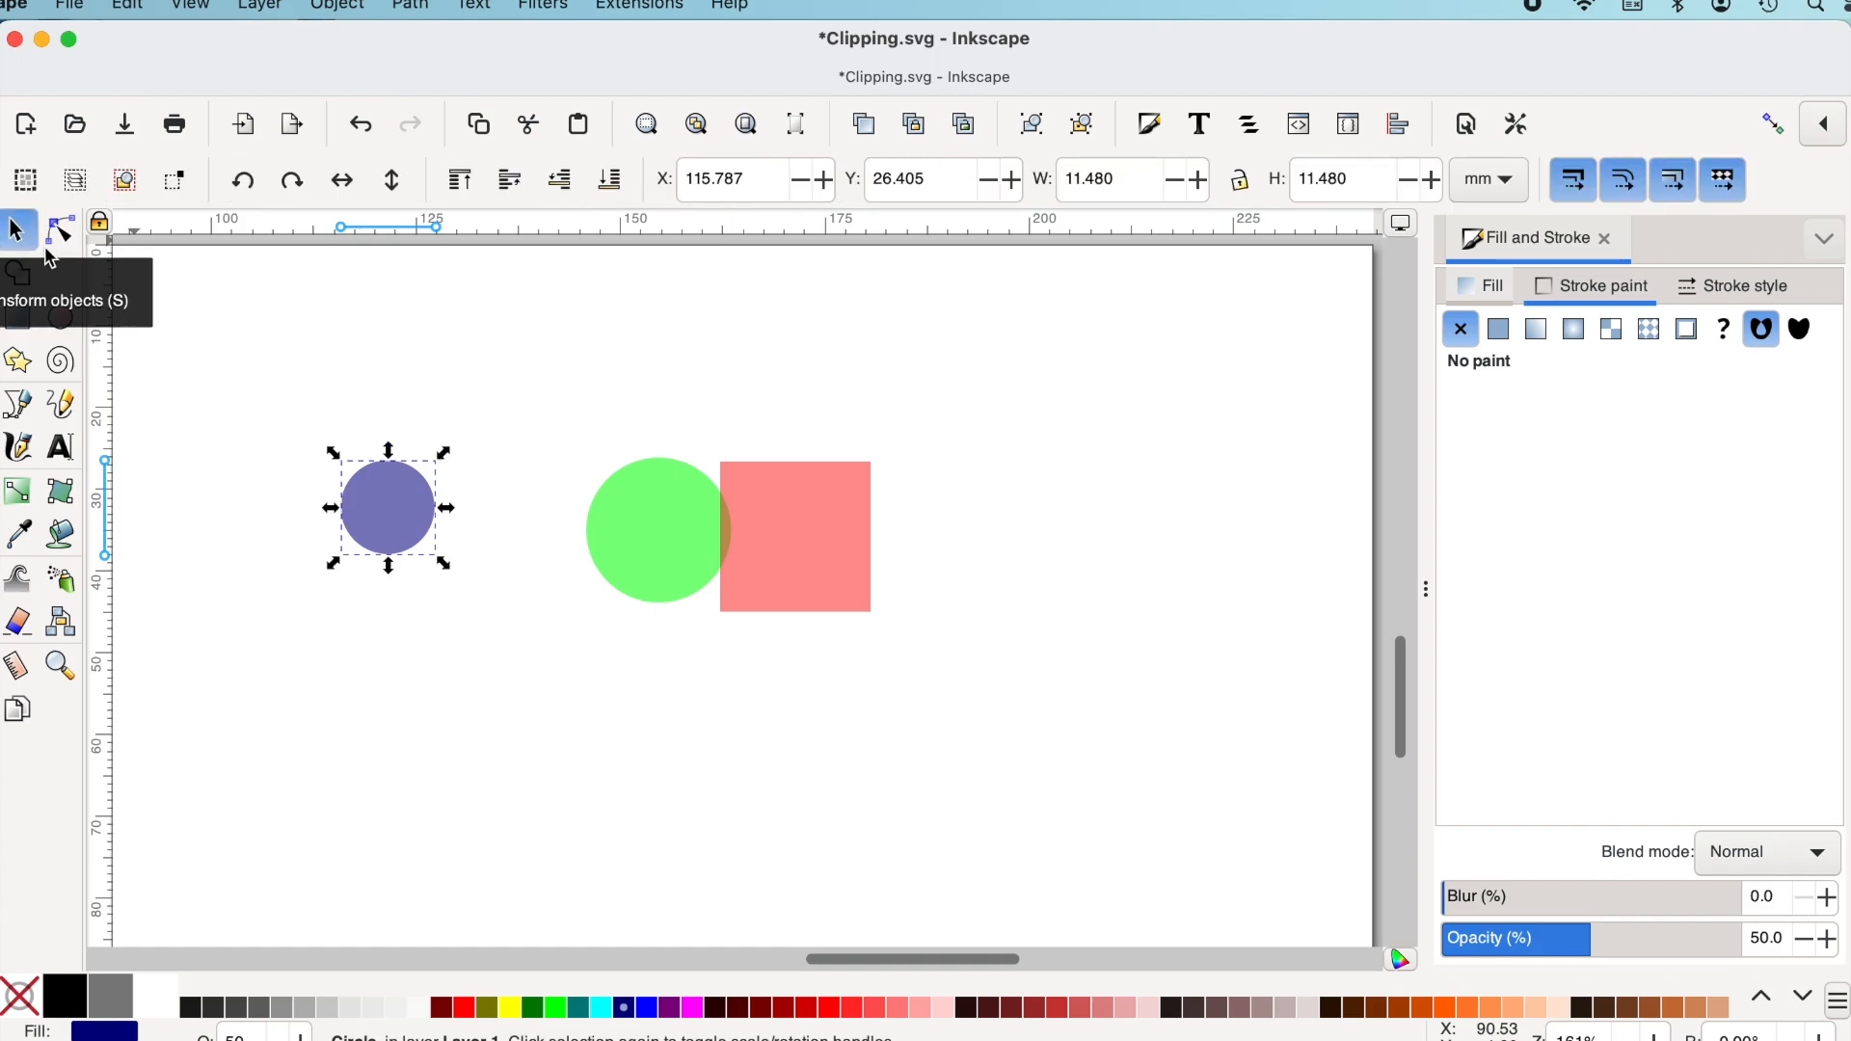
drag(386, 506, 730, 527)
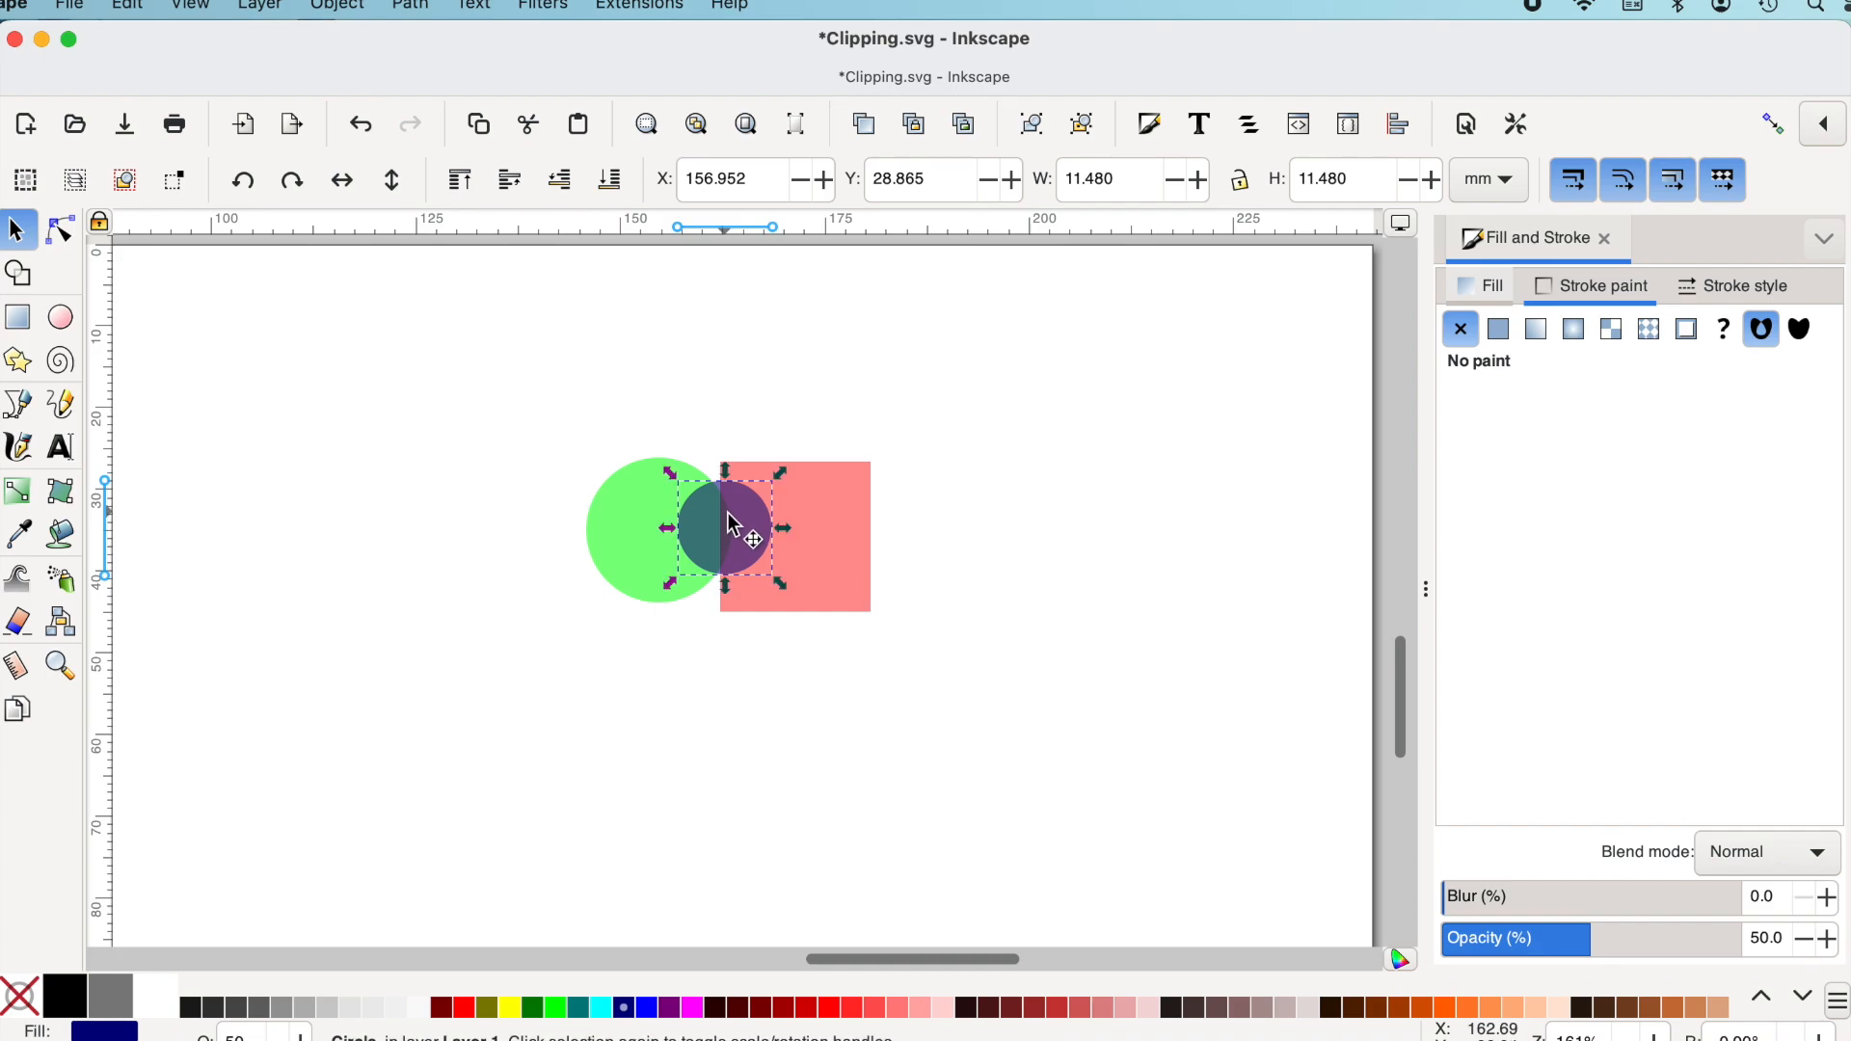
click(465, 193)
drag(535, 431, 930, 685)
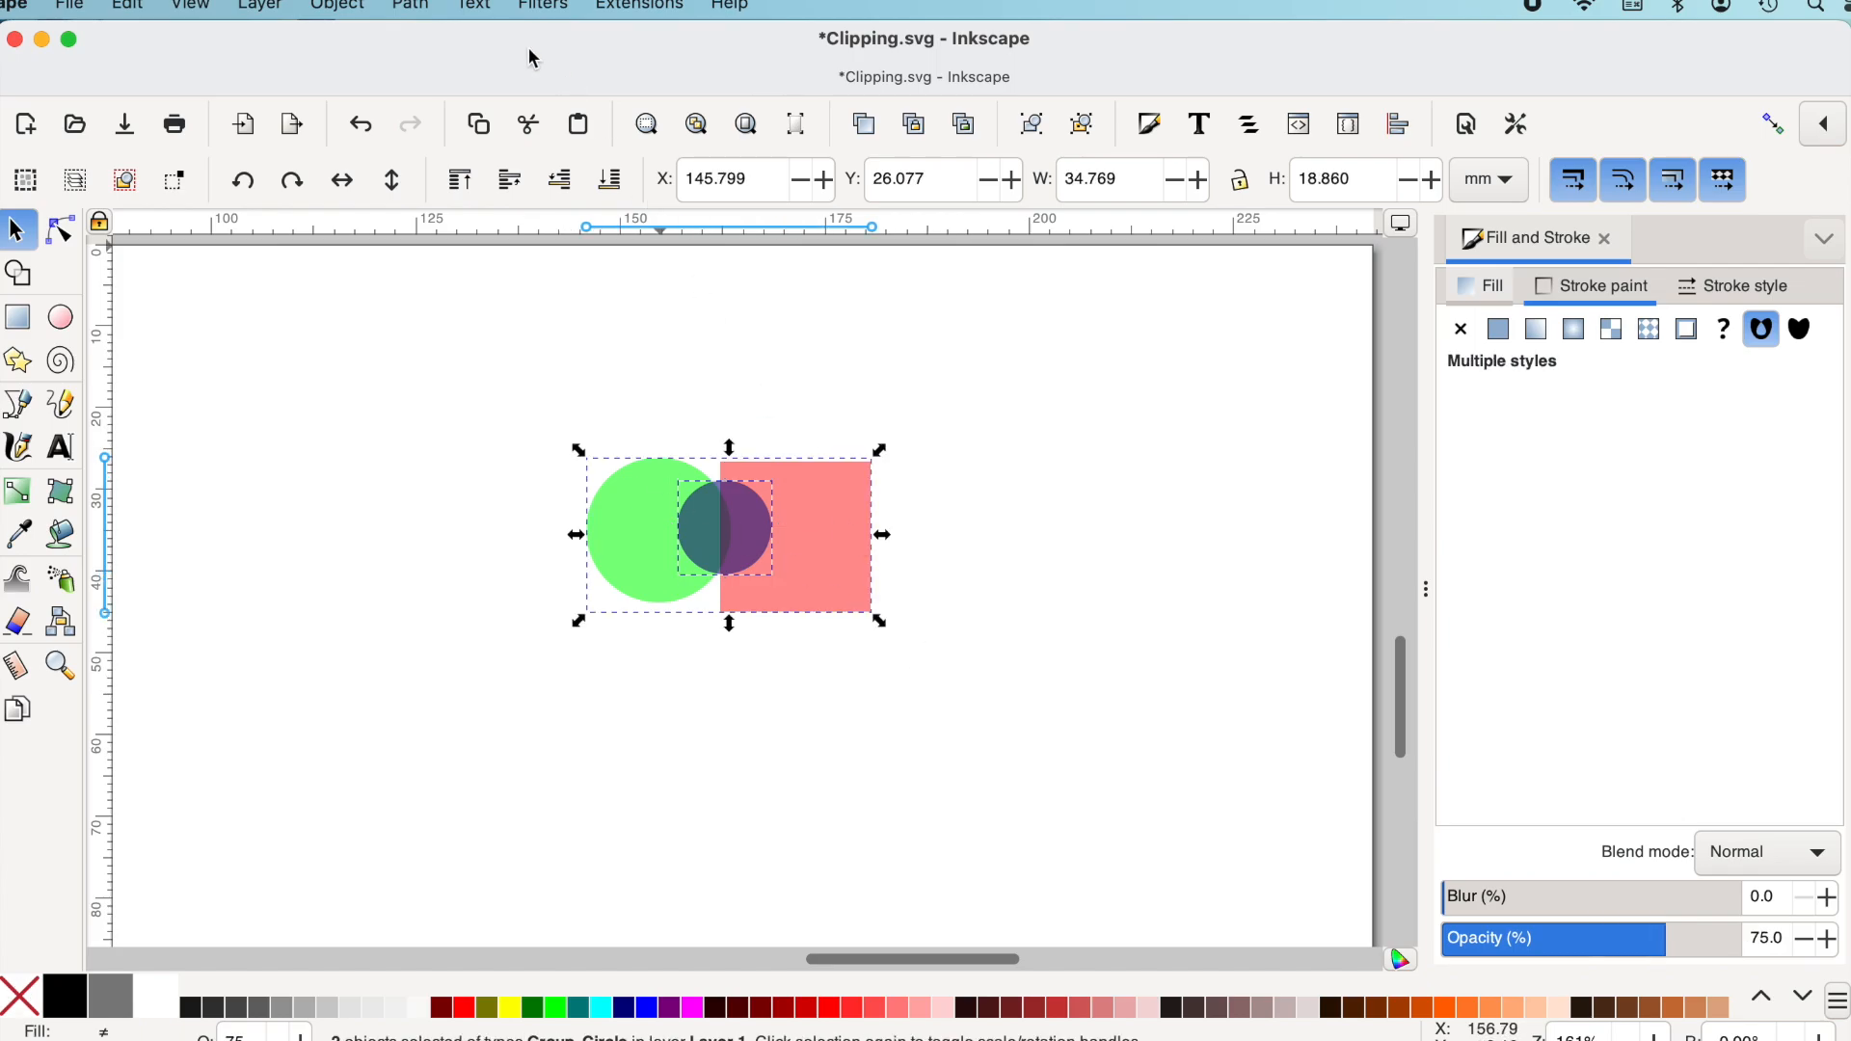
click(355, 10)
mouse_move(400, 339)
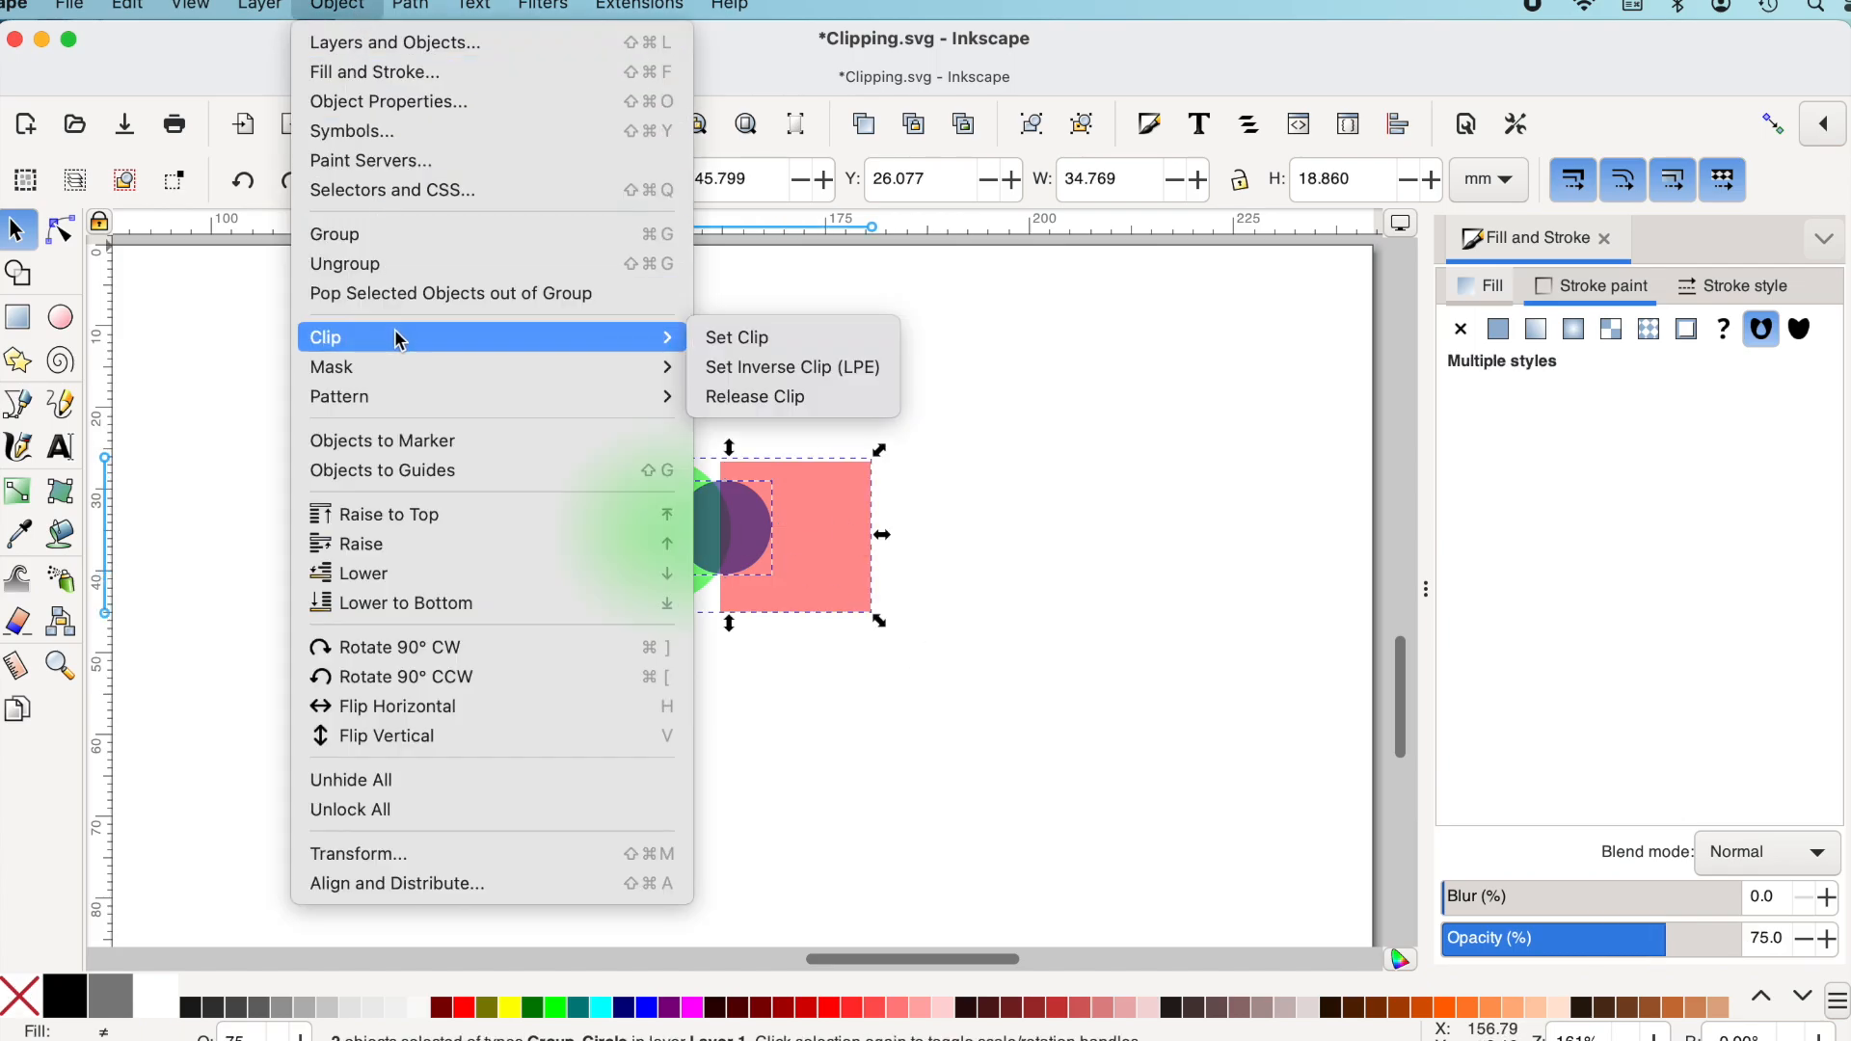
click(748, 341)
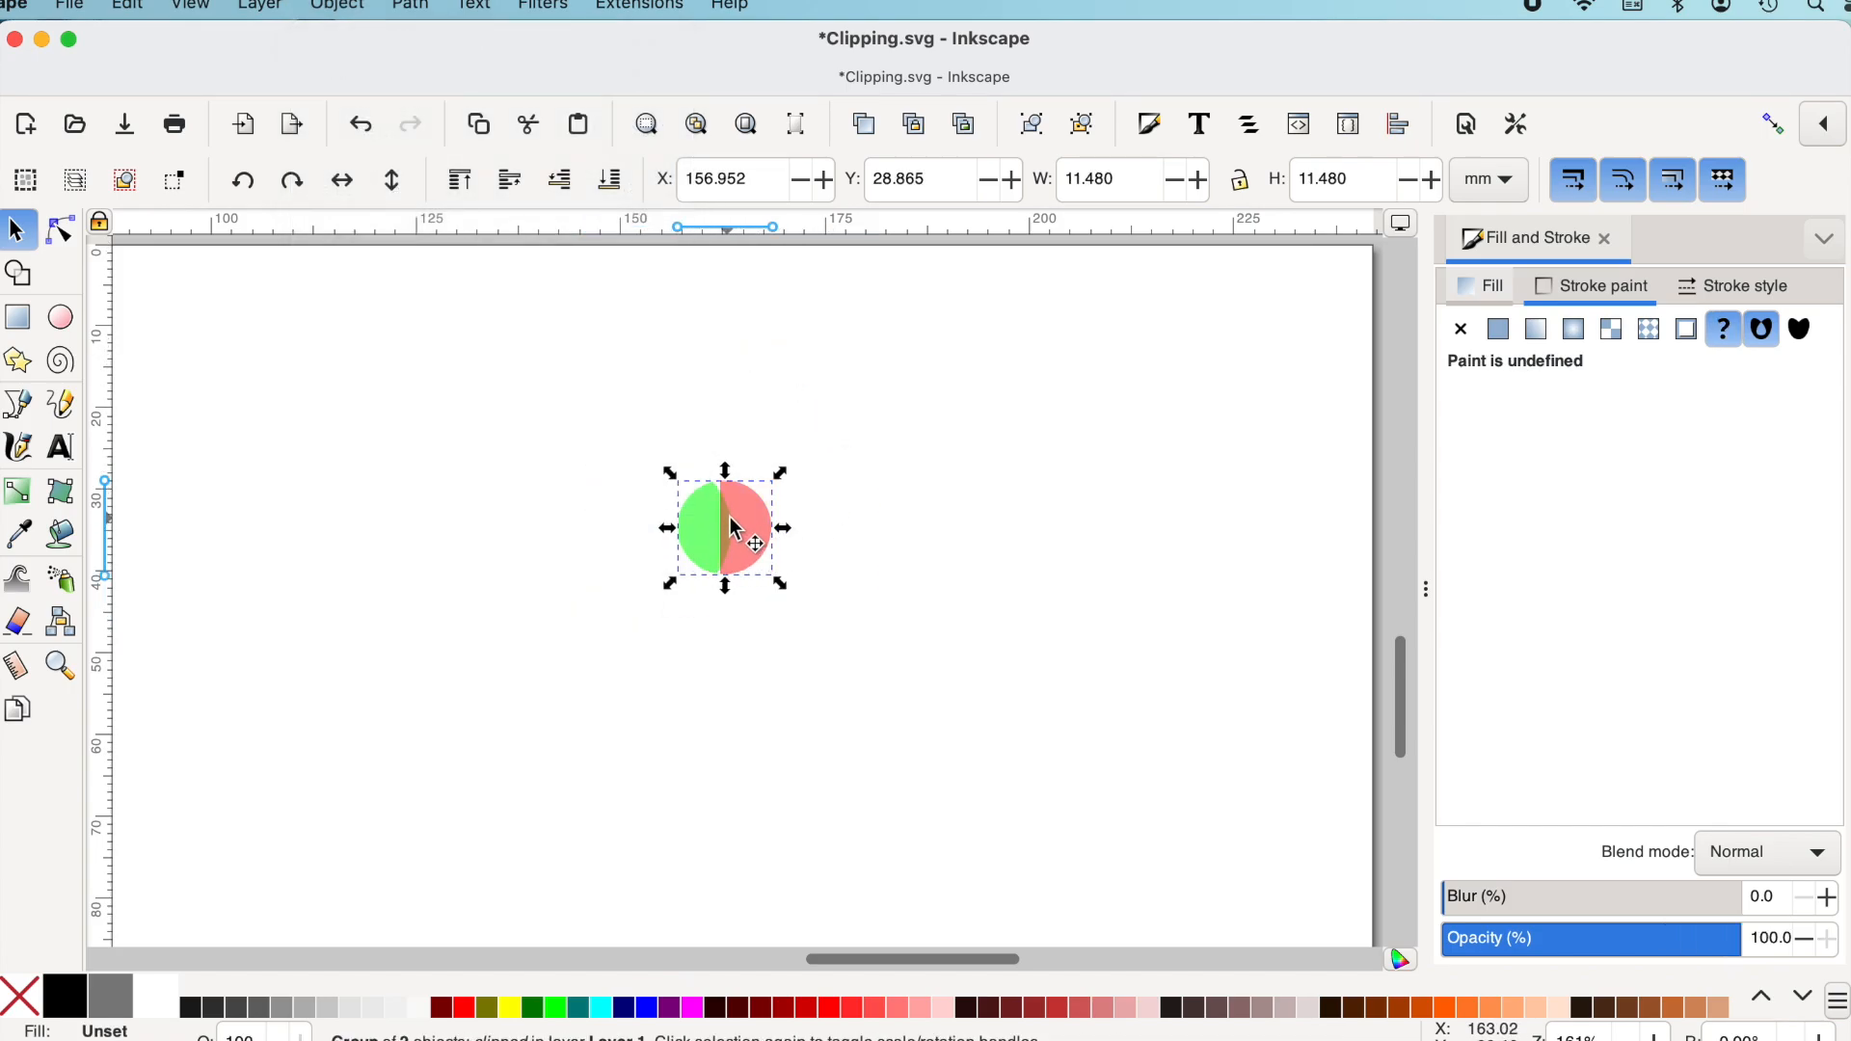
Move the clipped group to about X 154.5 mm, Y 27.2 mm and ungroup it
click(811, 559)
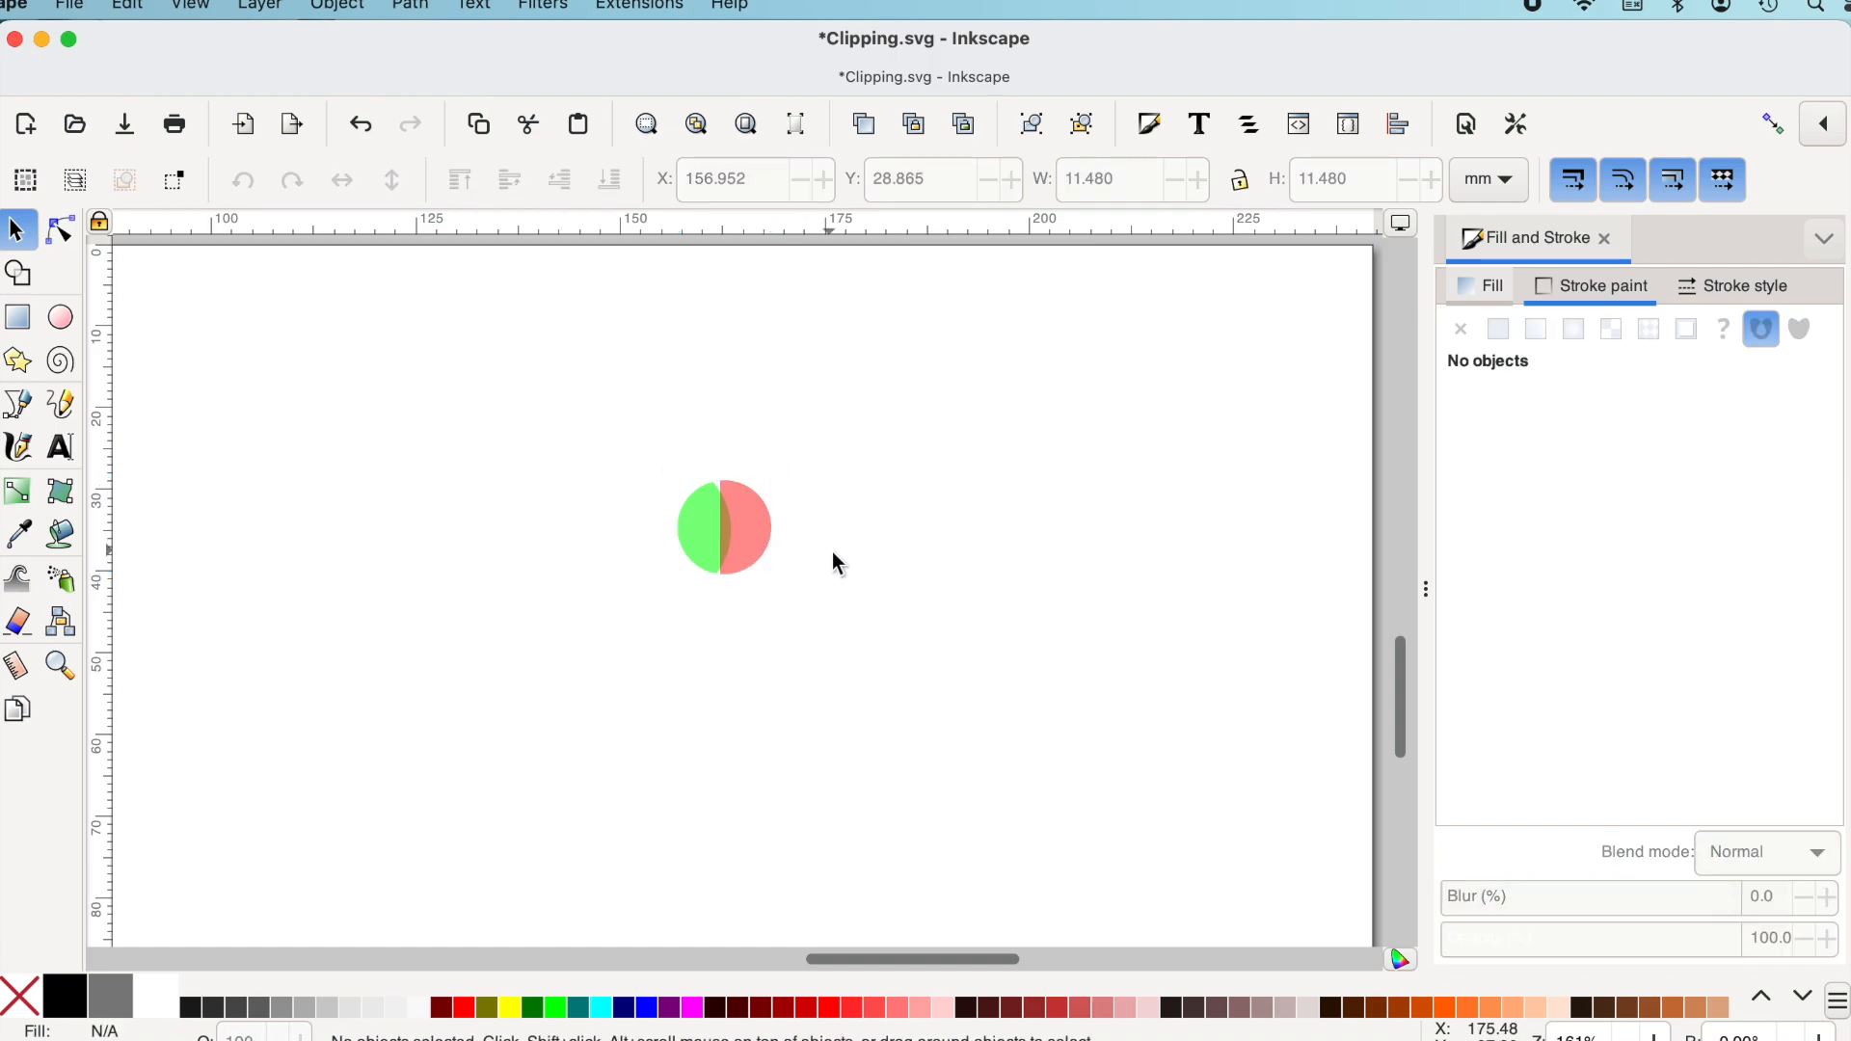
drag(747, 534, 726, 518)
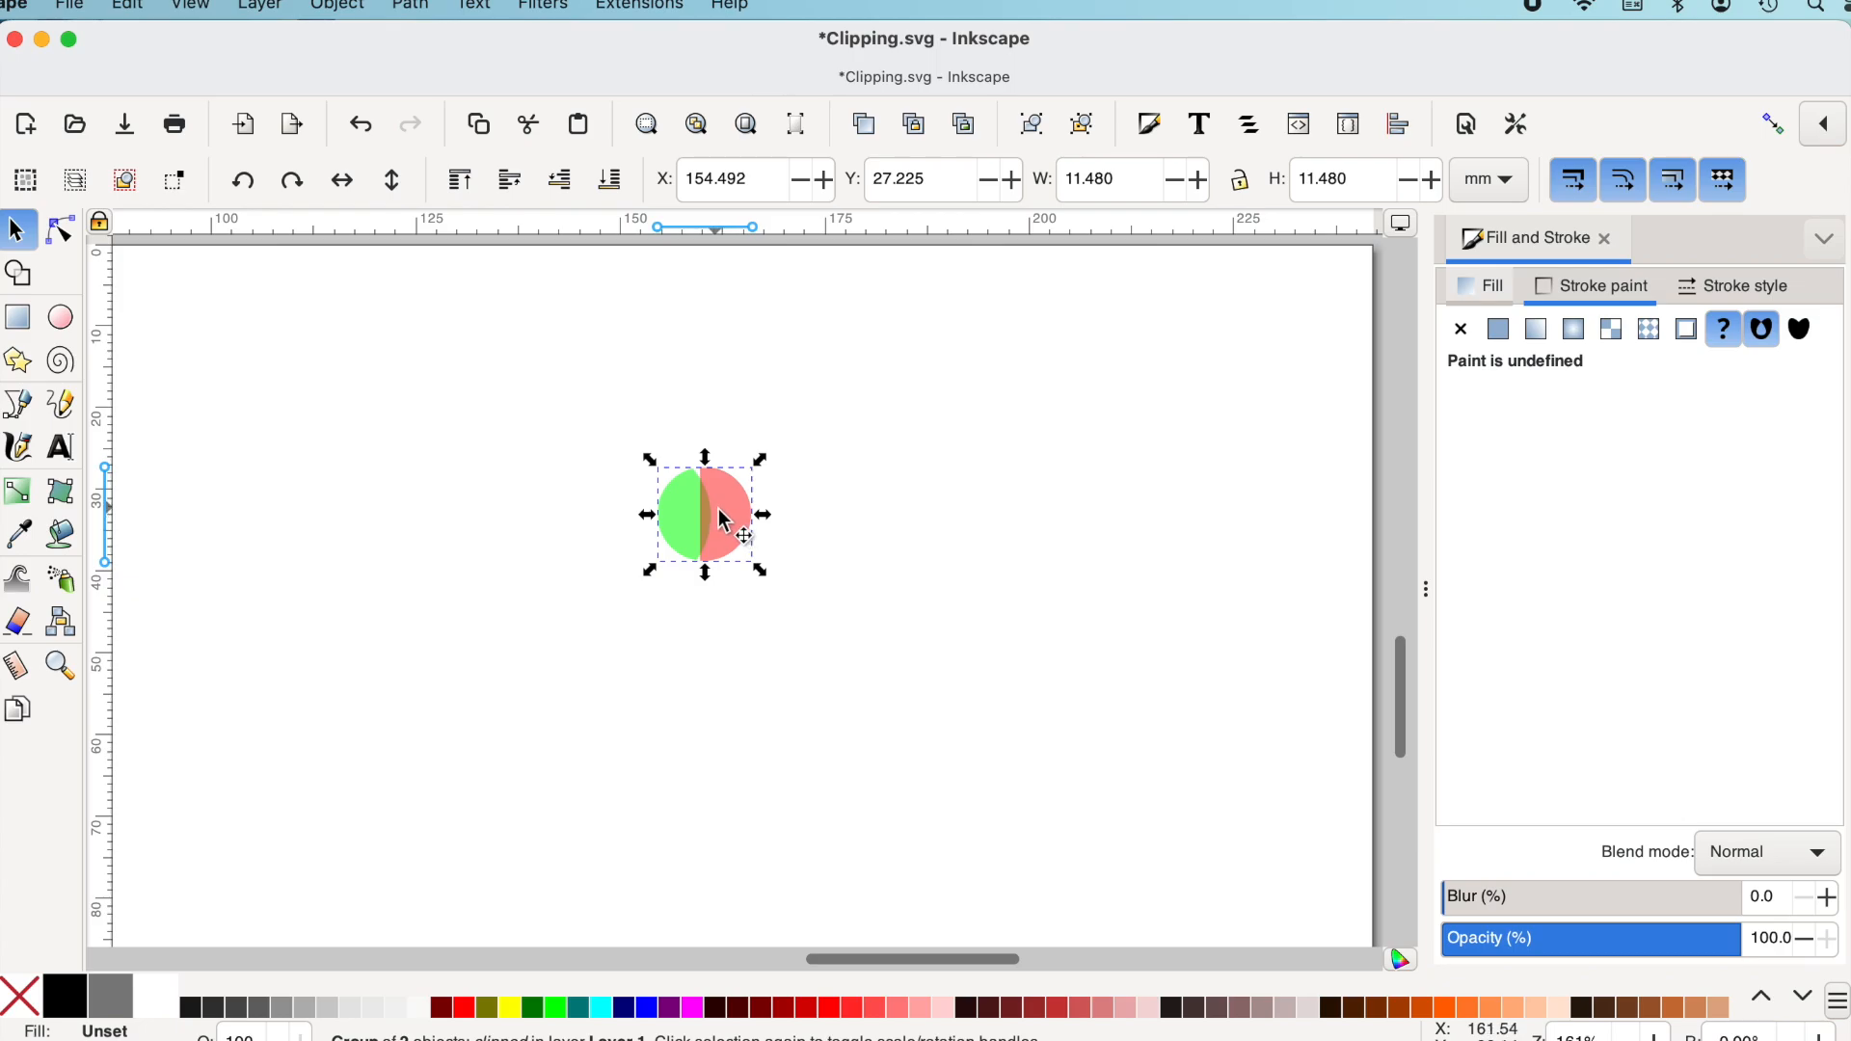
right_click(717, 495)
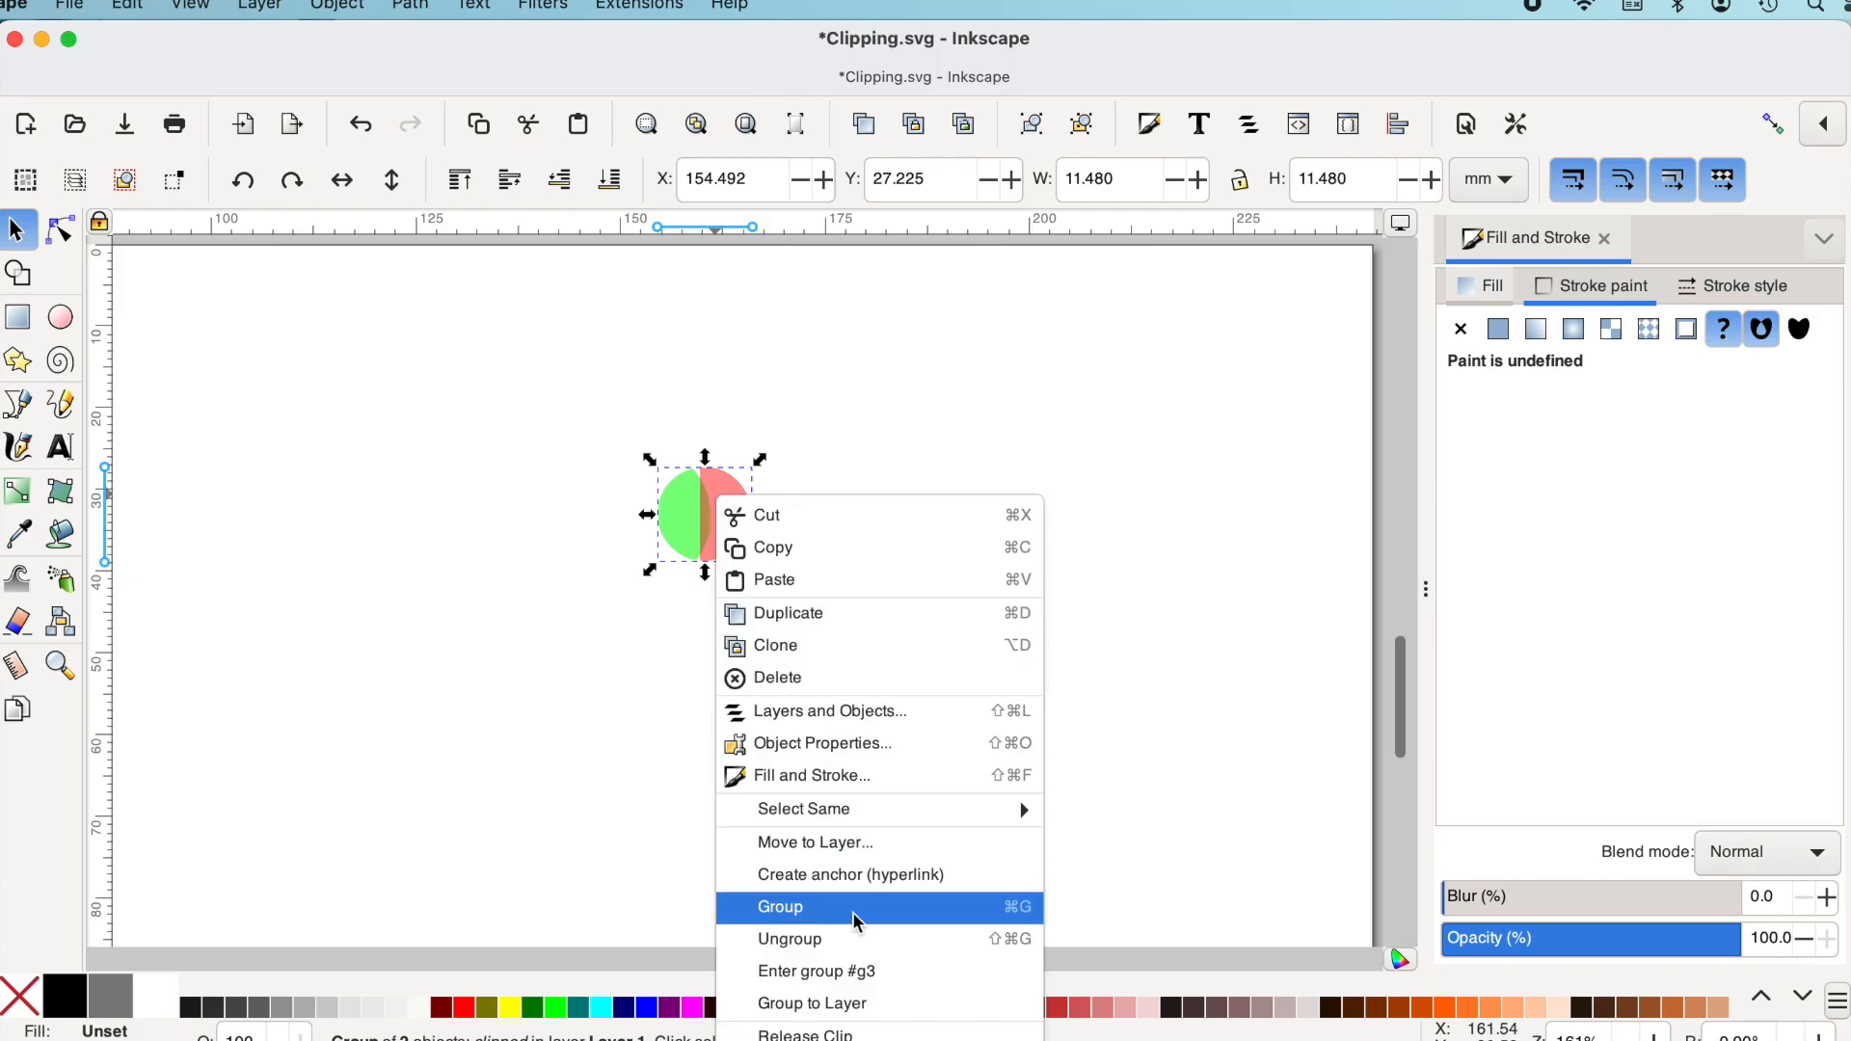
click(853, 947)
click(796, 603)
drag(760, 523, 663, 515)
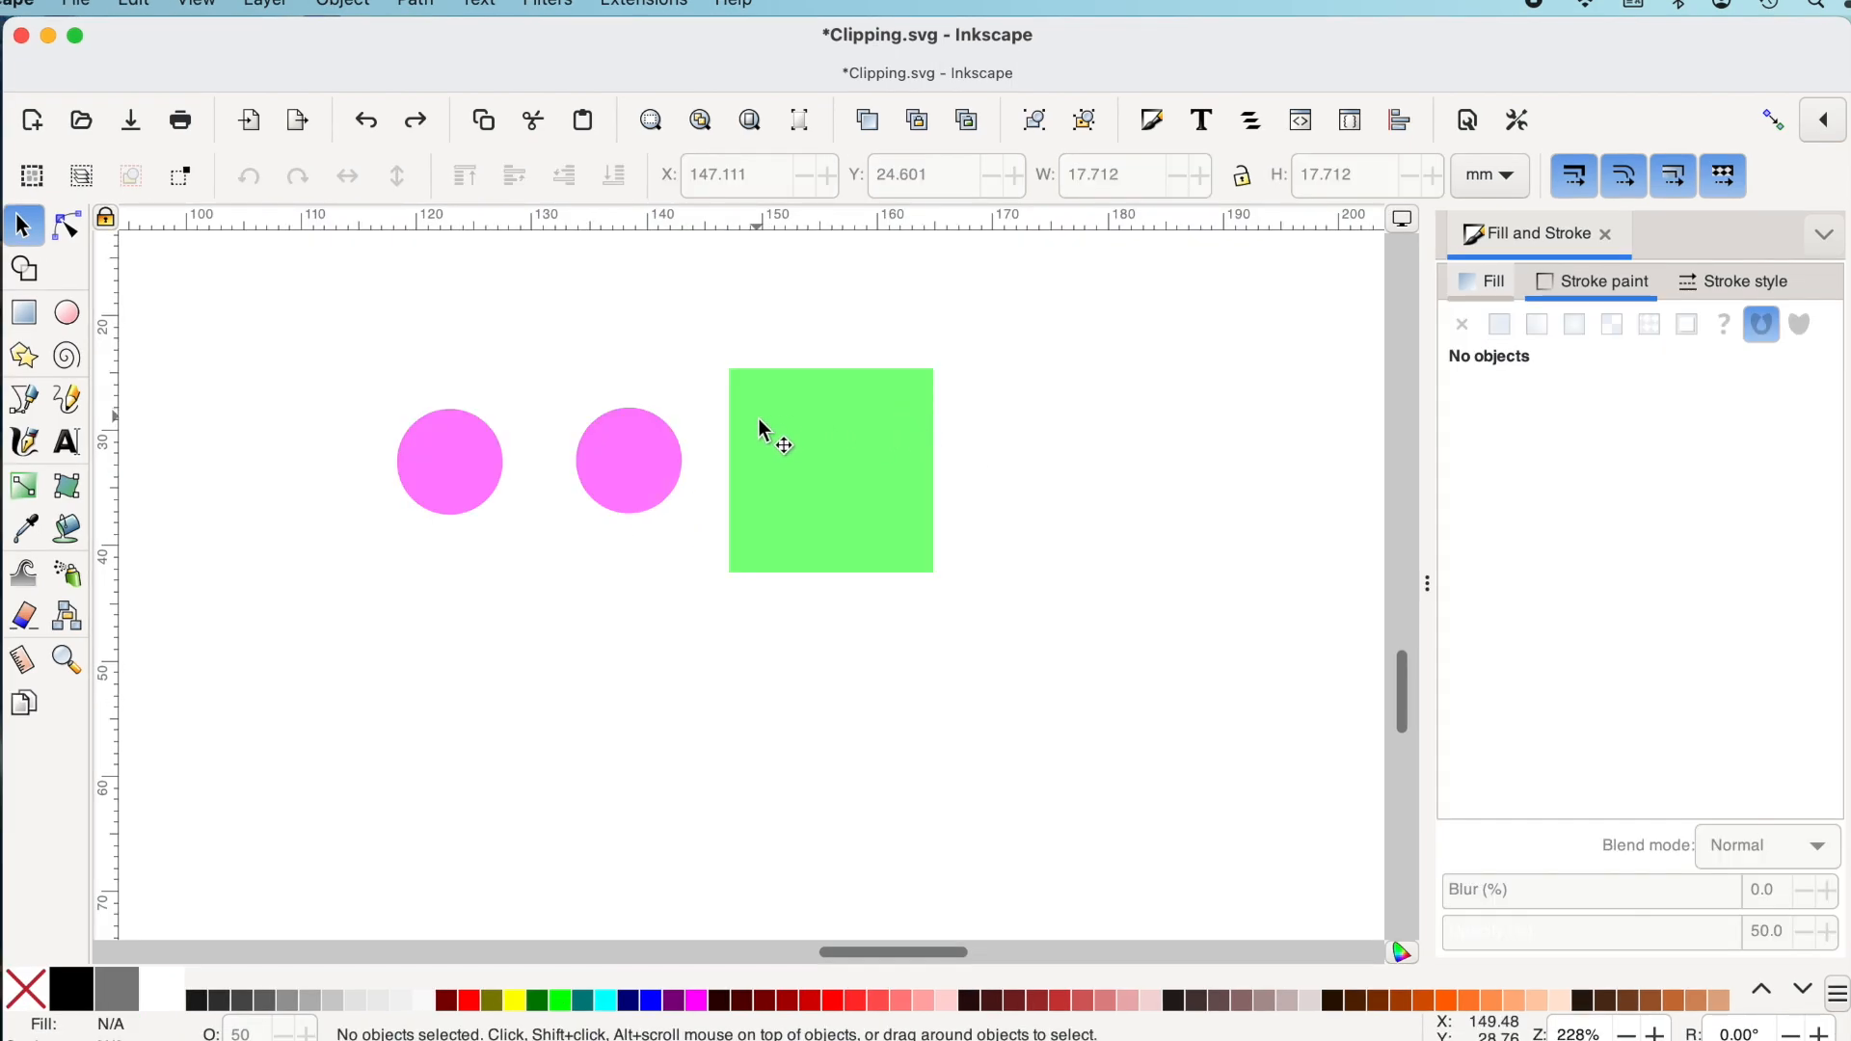
Move the magenta circle nearest the green square to about X 132.6 mm and group it with the other magenta circle
mouse_move(640, 474)
mouse_down()
mouse_move(698, 480)
mouse_move(662, 483)
mouse_up()
click(642, 467)
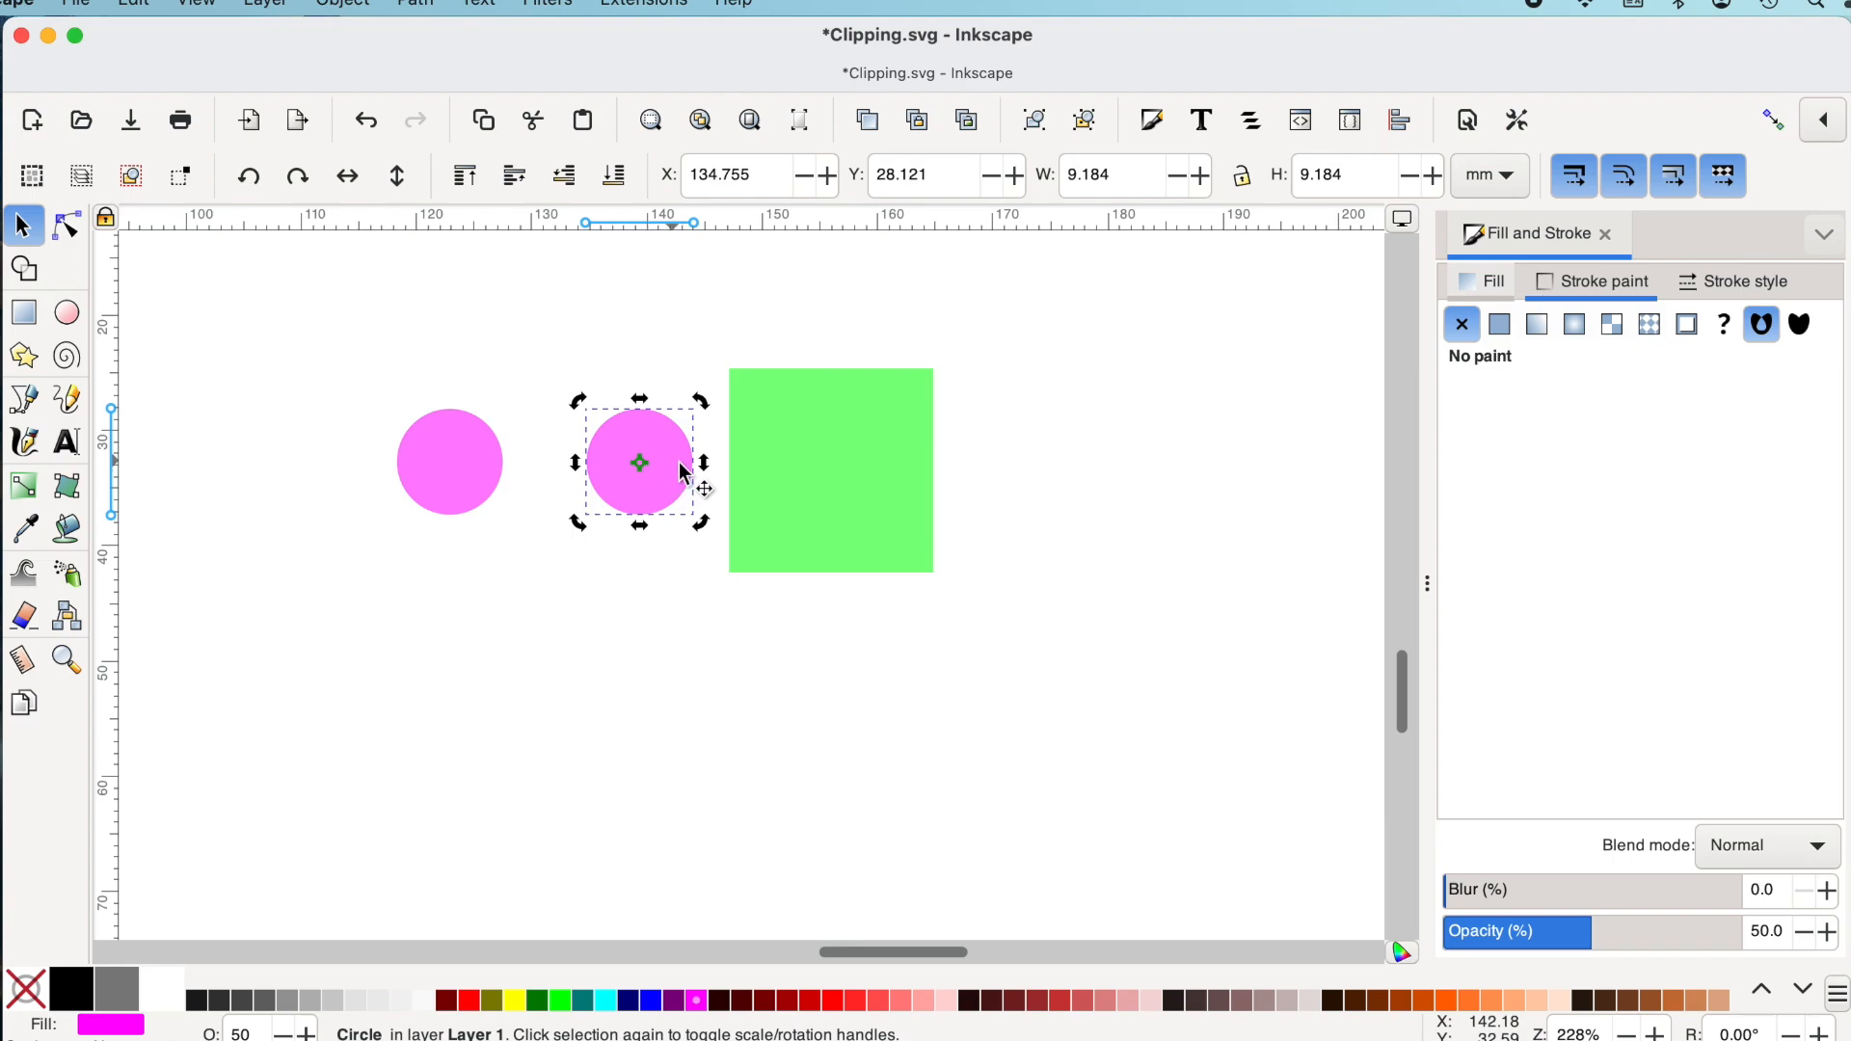
mouse_move(663, 433)
mouse_down()
mouse_move(741, 415)
mouse_move(639, 426)
mouse_up()
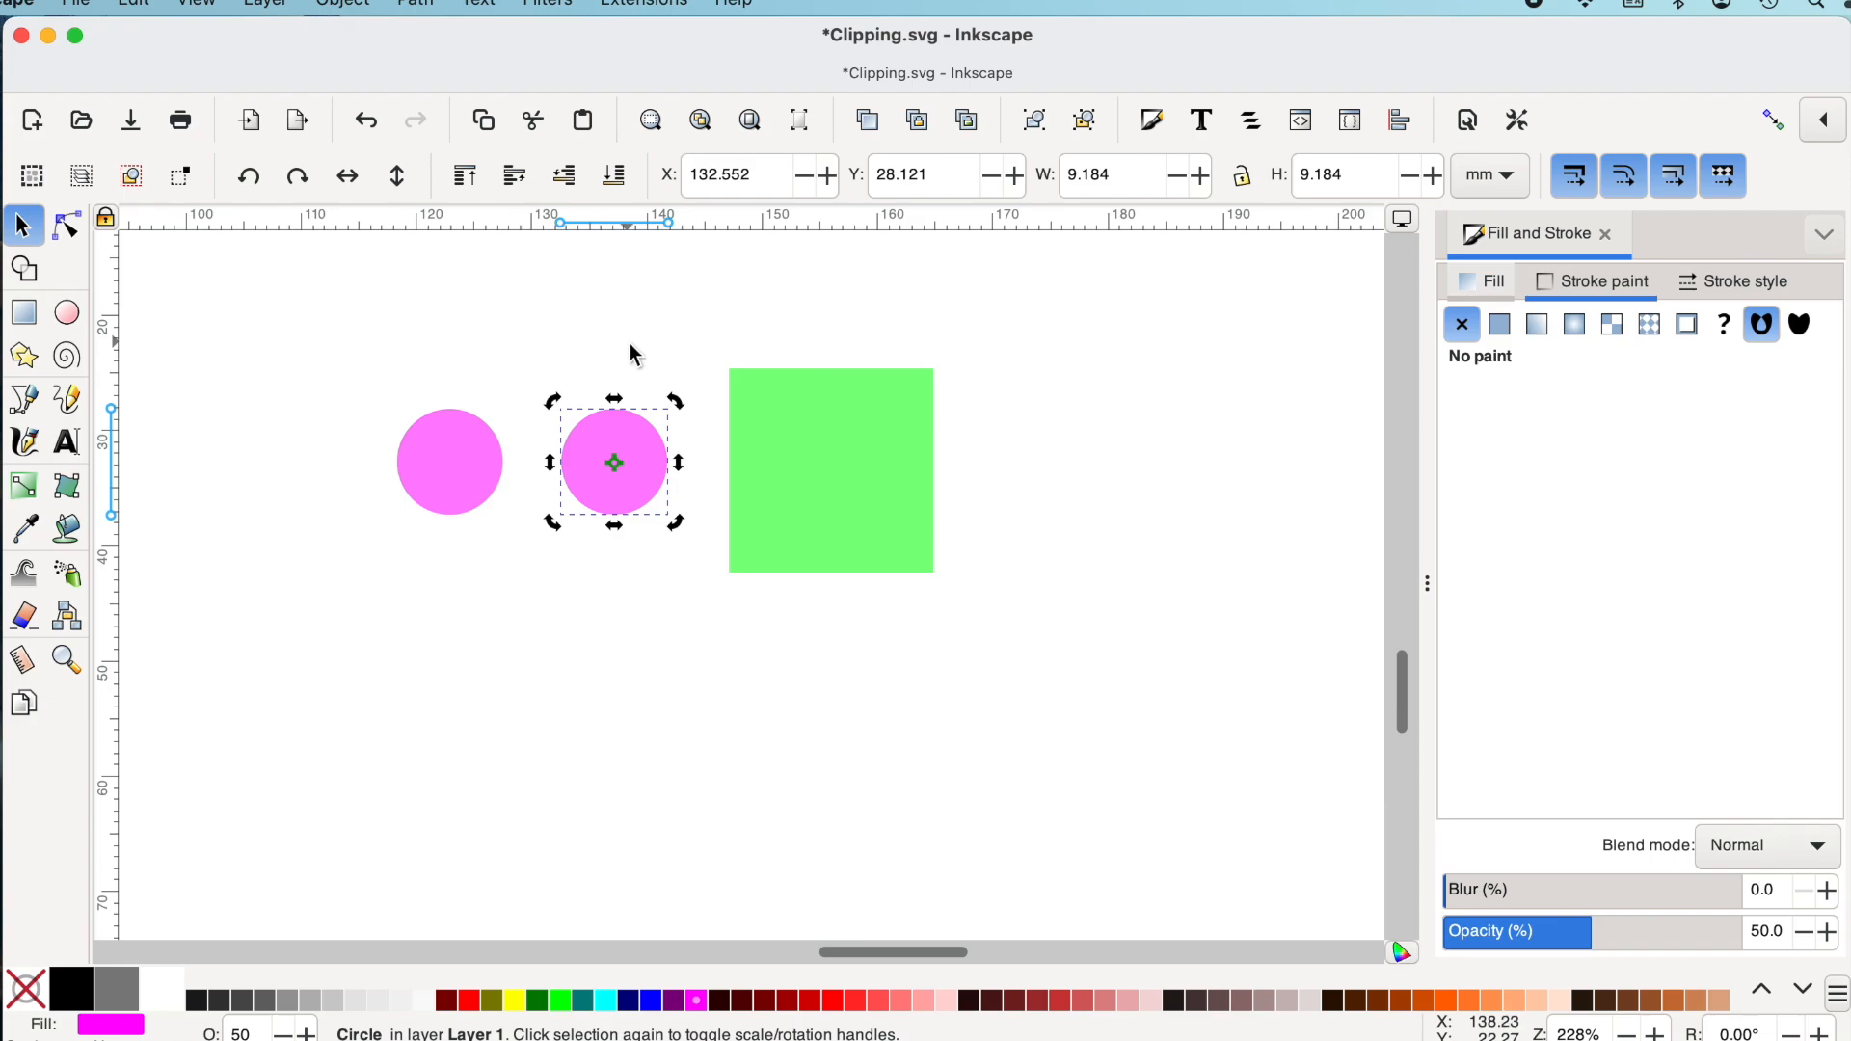
drag(408, 356, 696, 544)
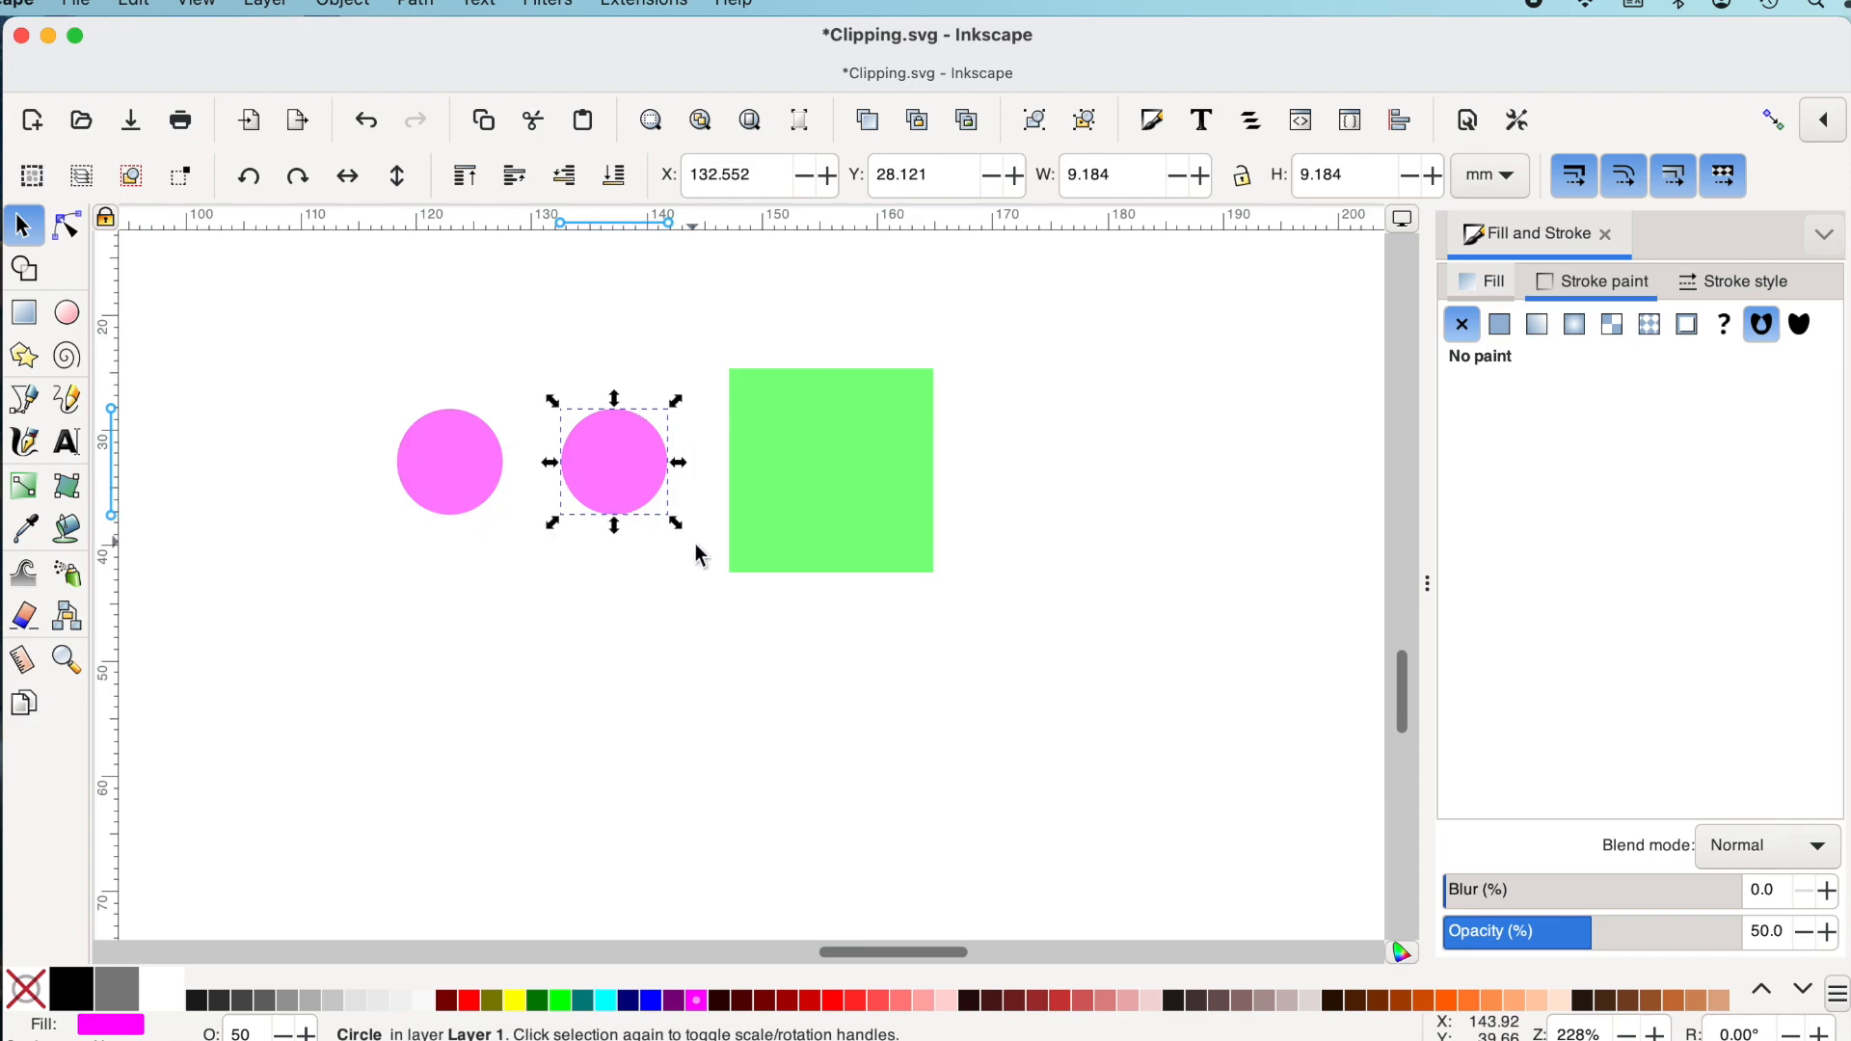
shift+click(487, 484)
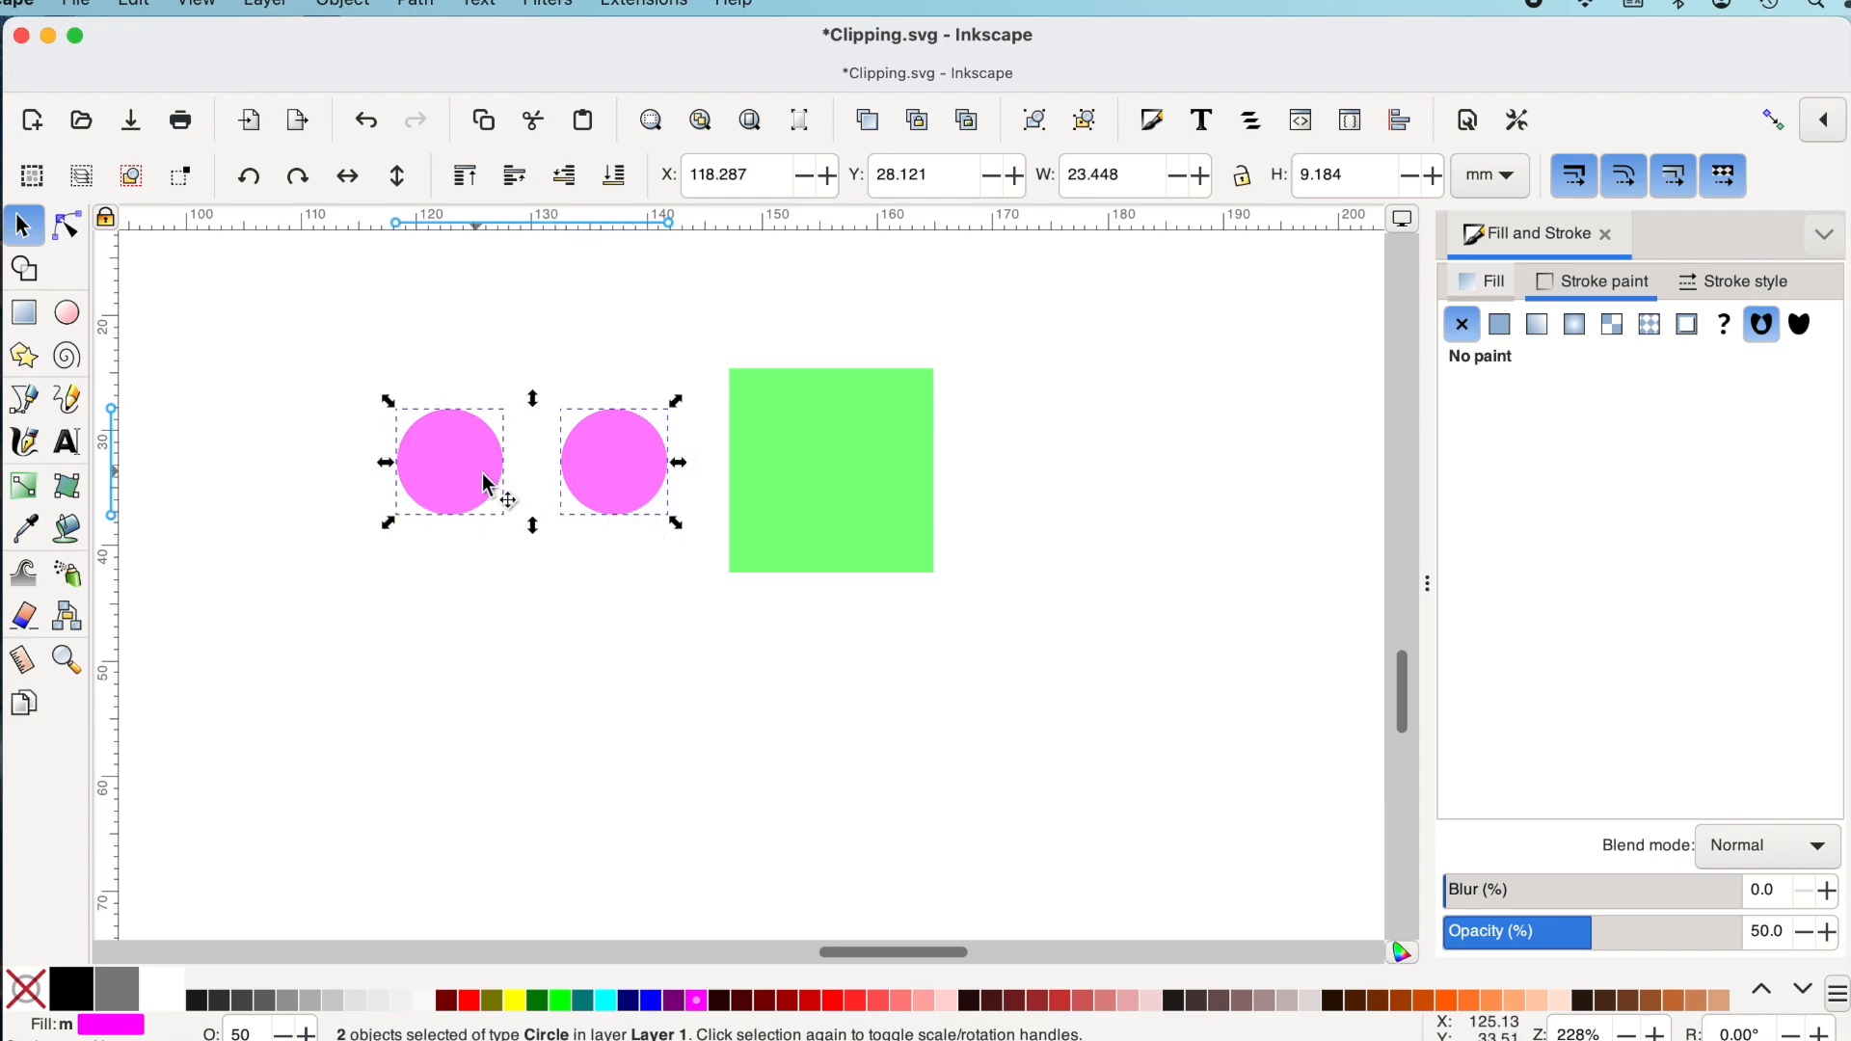
click(368, 8)
click(366, 230)
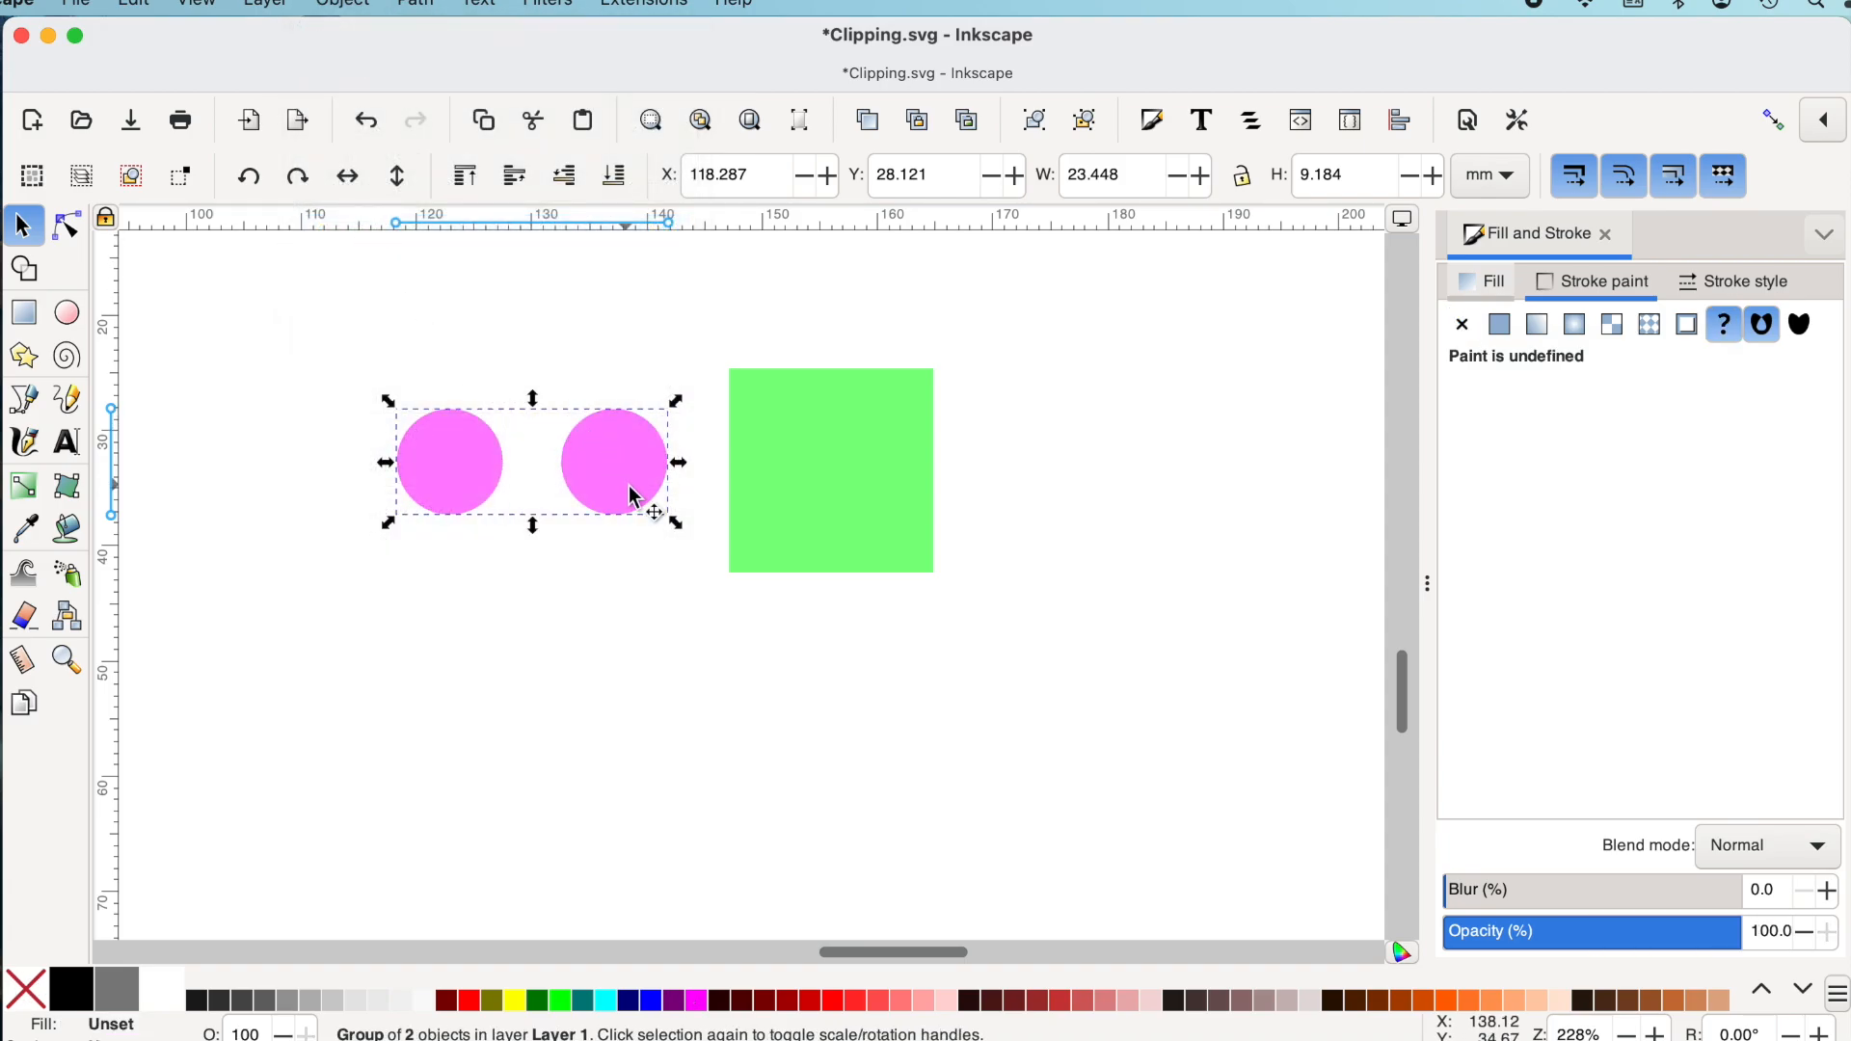
Move the magenta circle group onto the green square at about X 138.9 mm, Y 27.8 mm, and clip the square with it
drag(627, 473, 628, 472)
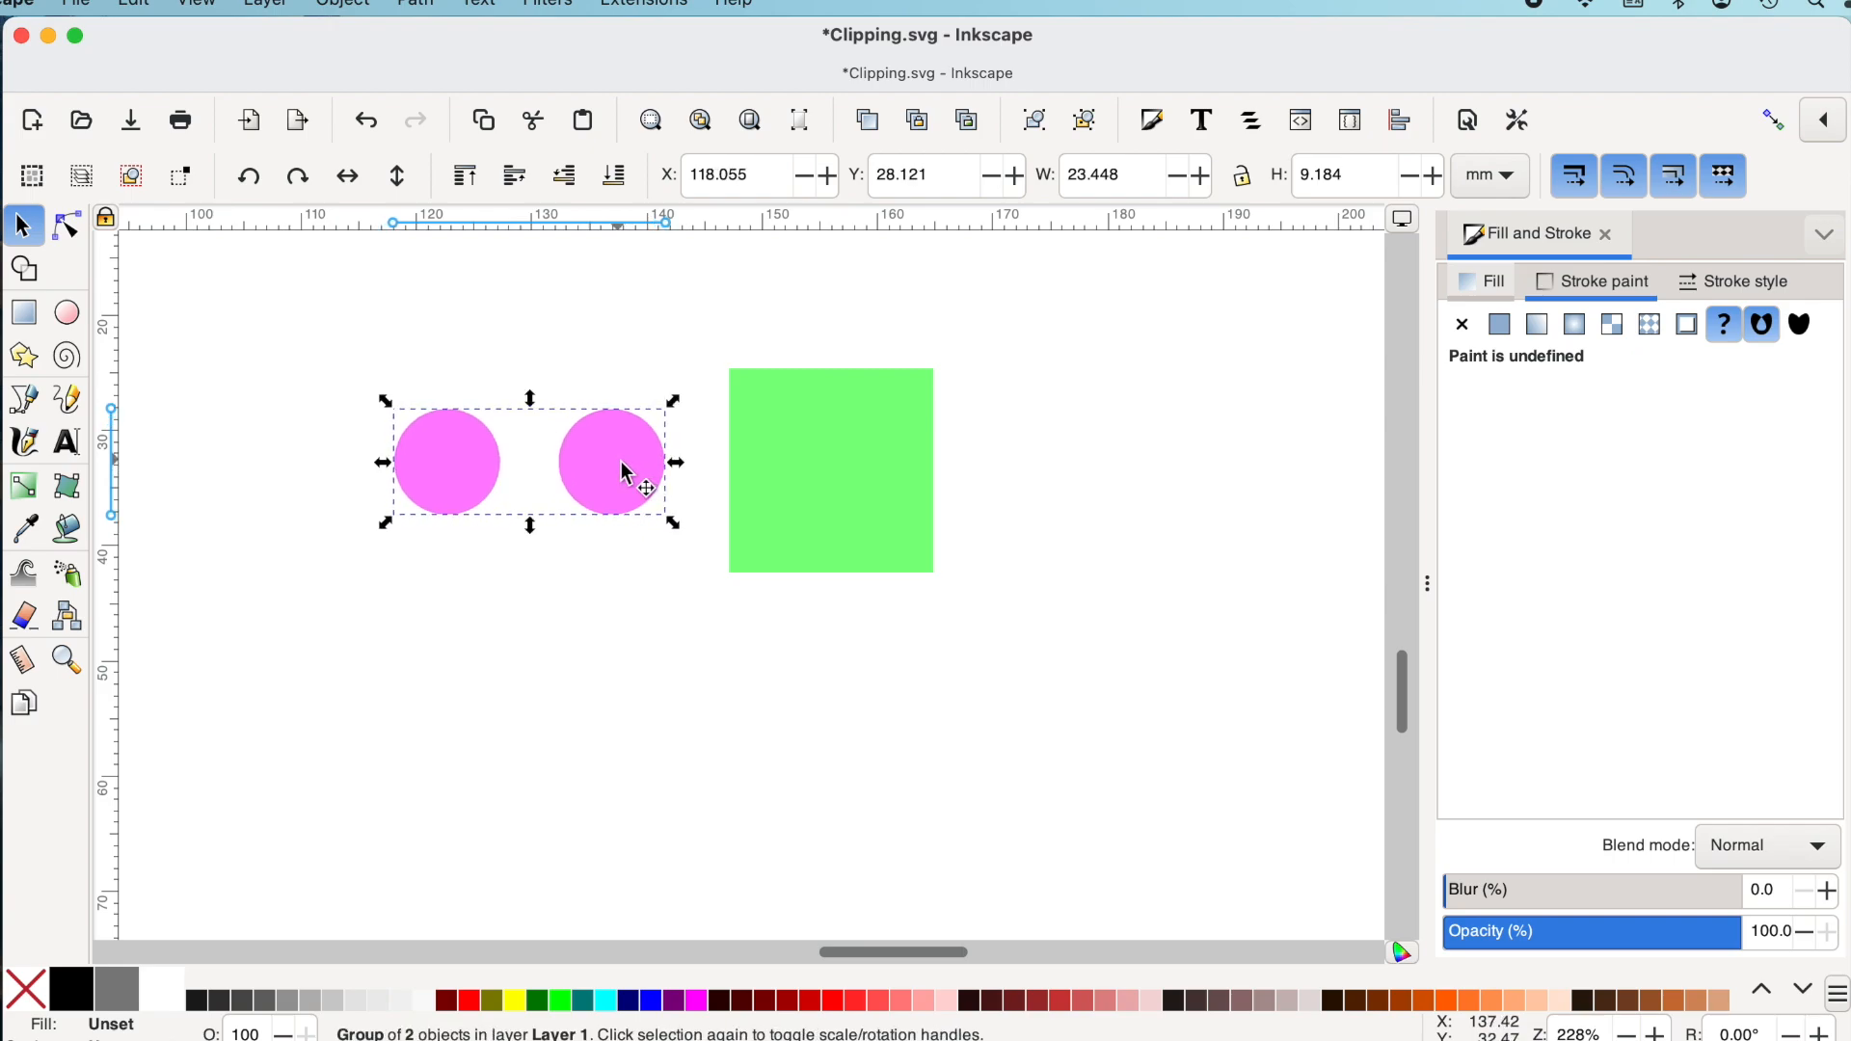
drag(618, 474, 861, 455)
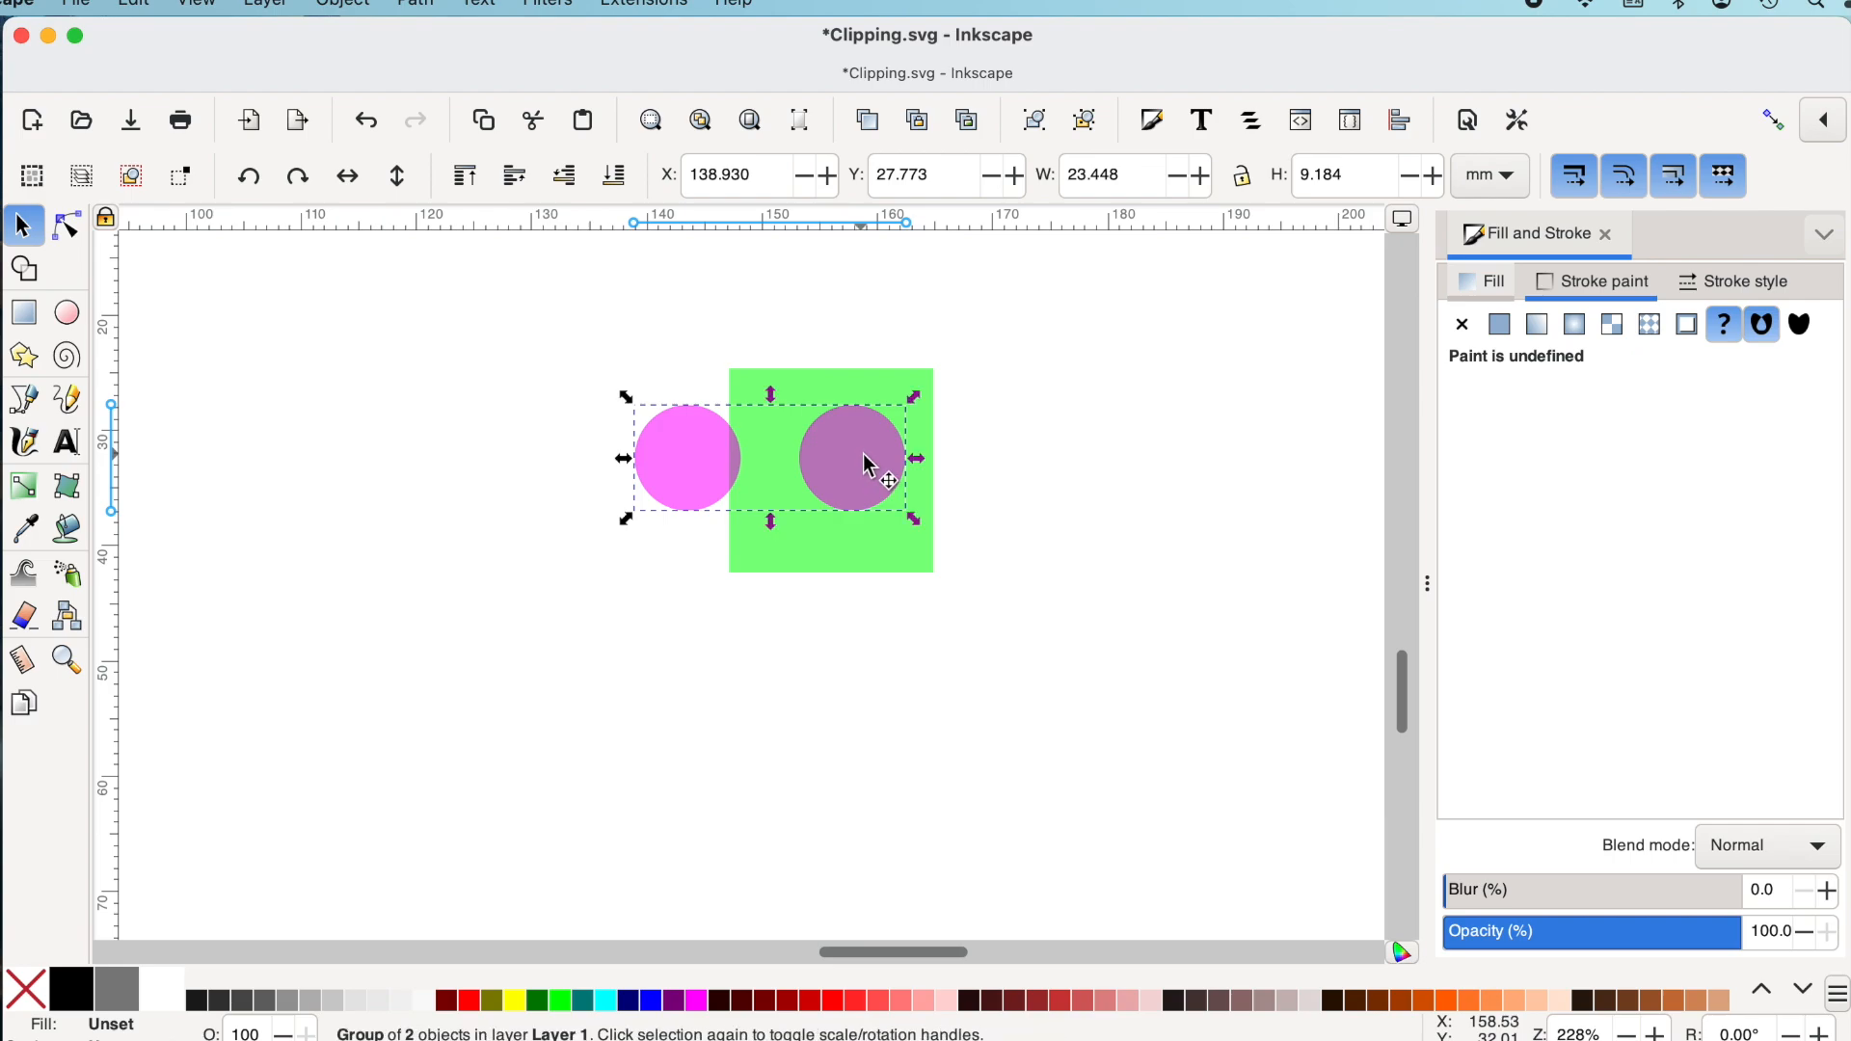
click(473, 183)
drag(543, 334, 997, 635)
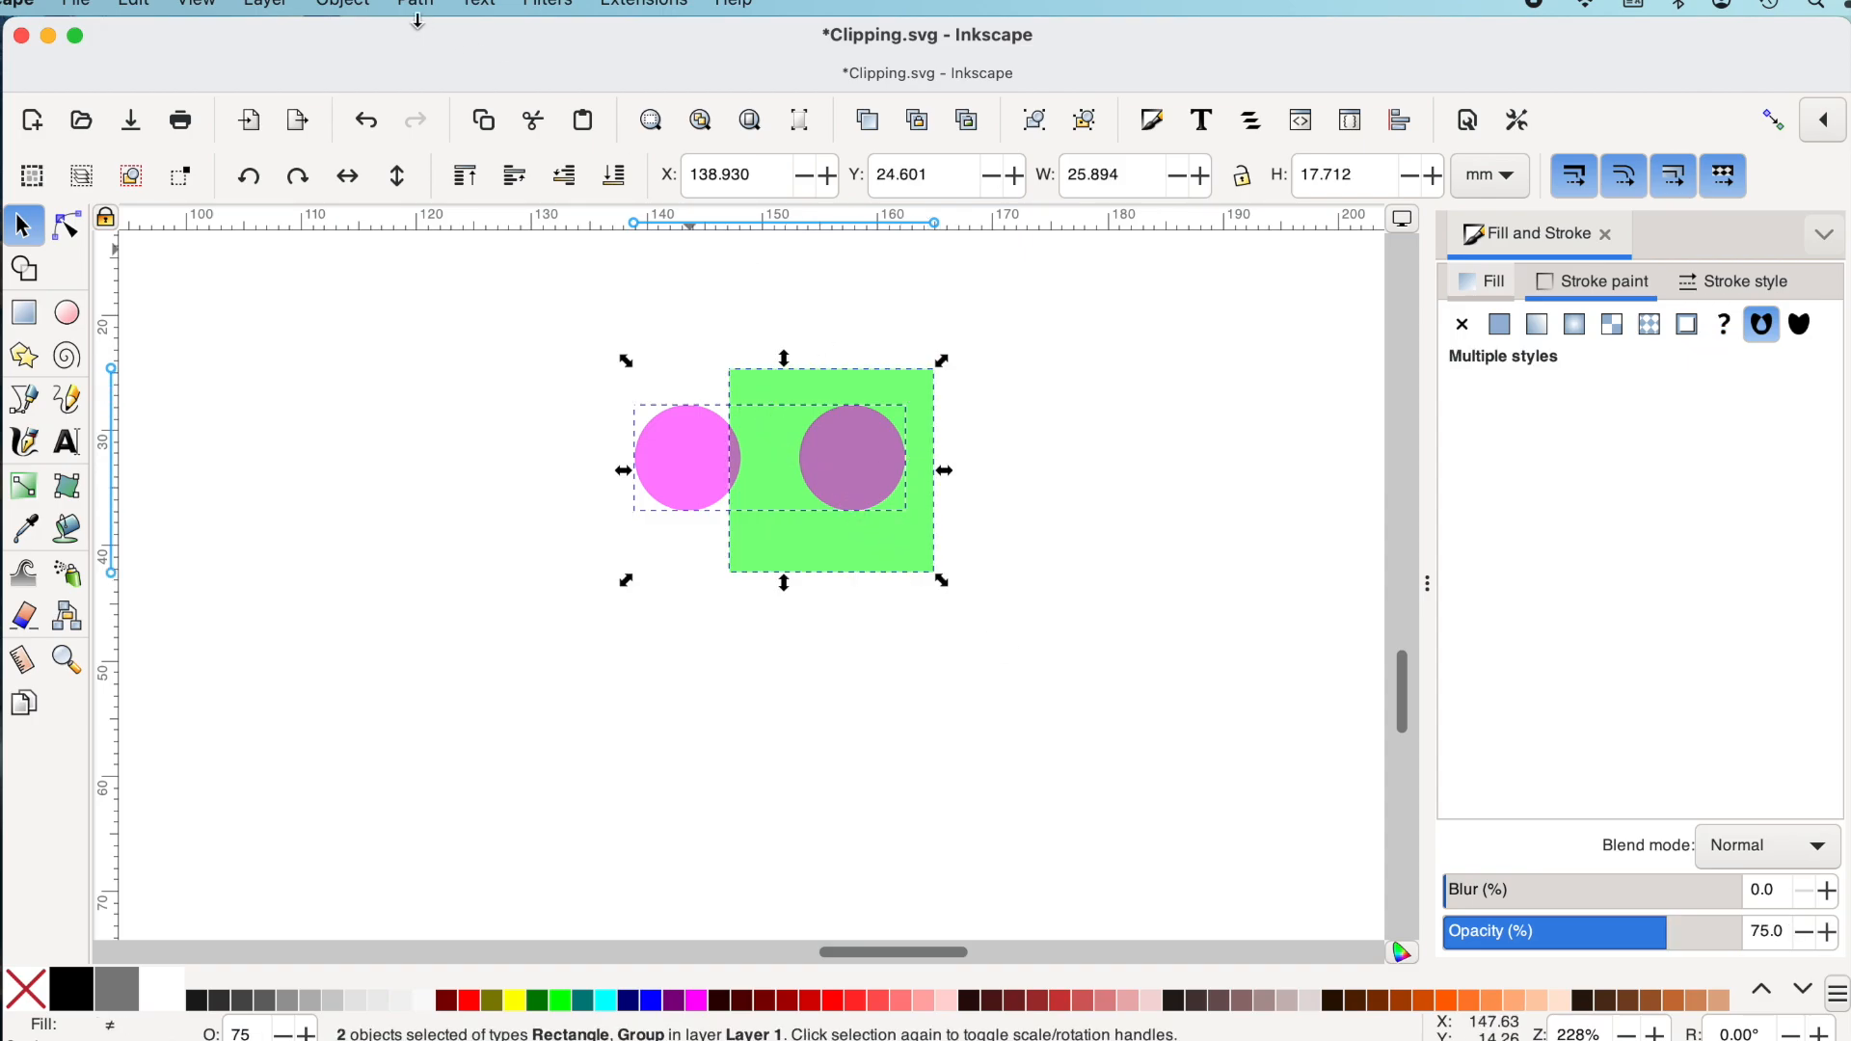
click(333, 4)
mouse_move(403, 336)
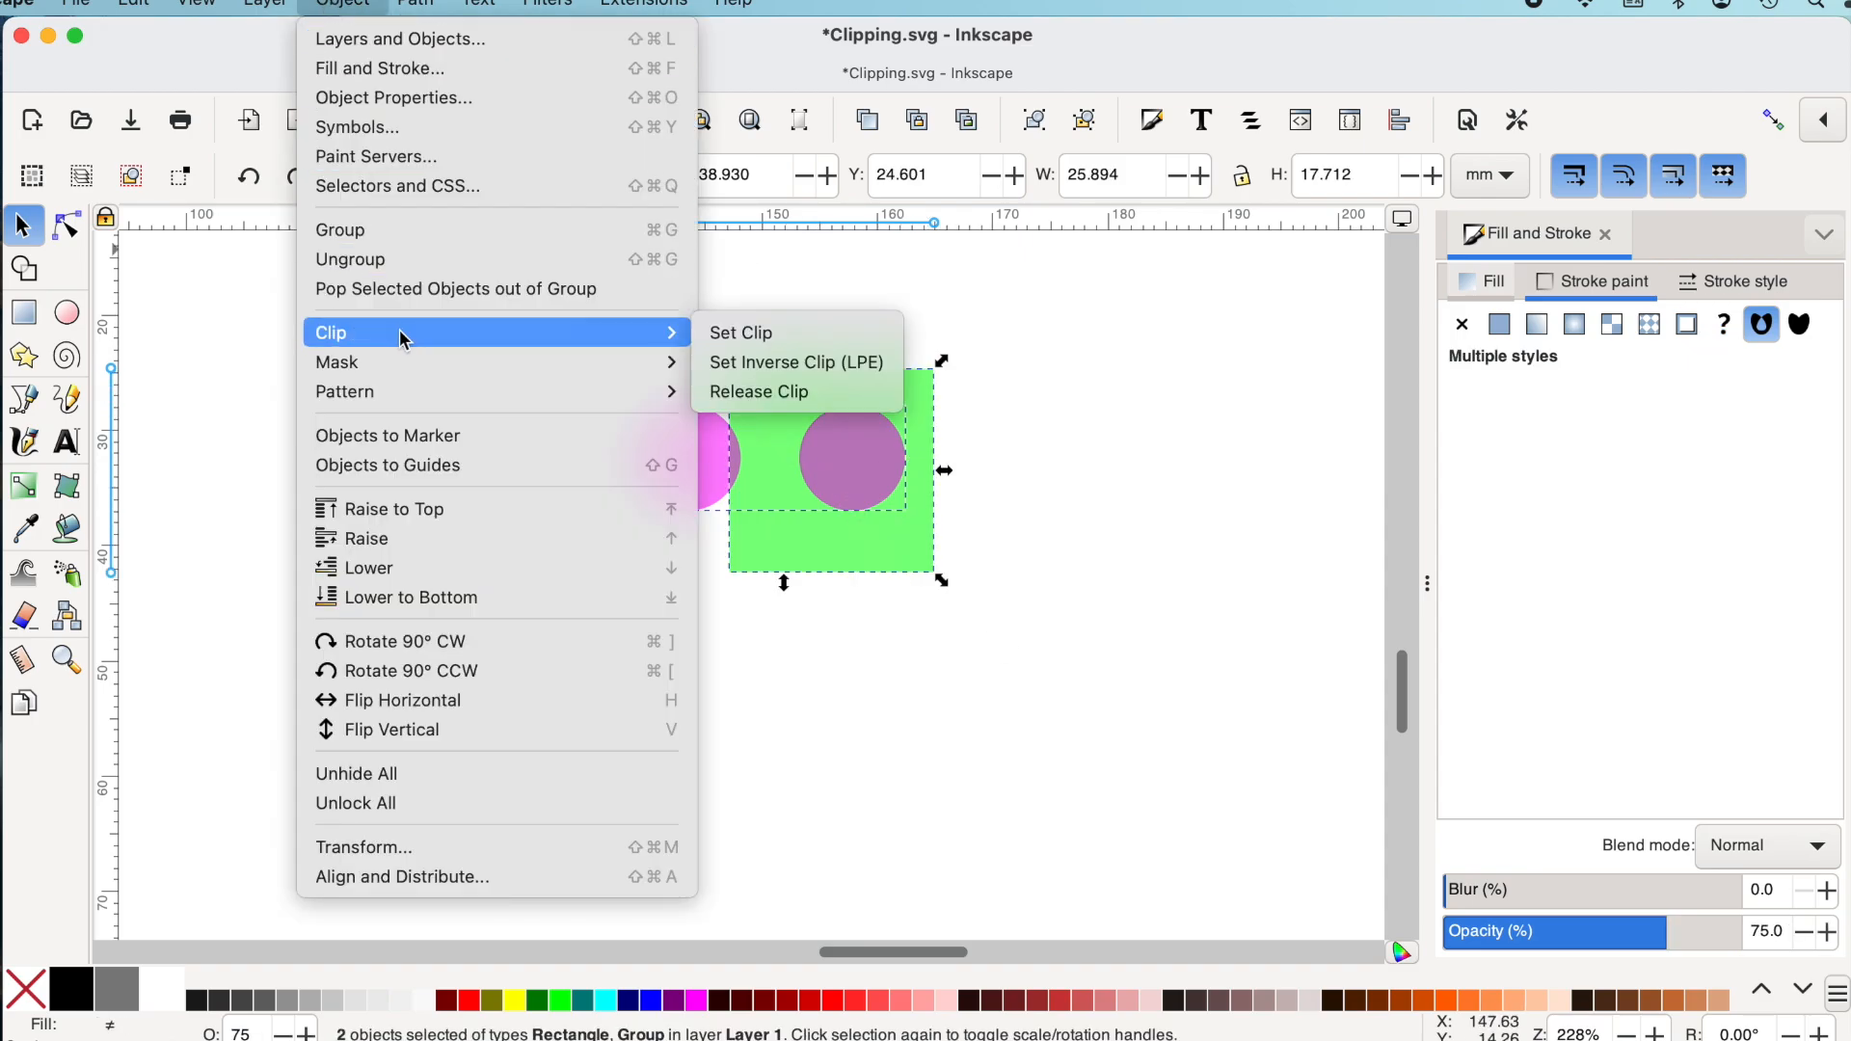
click(739, 331)
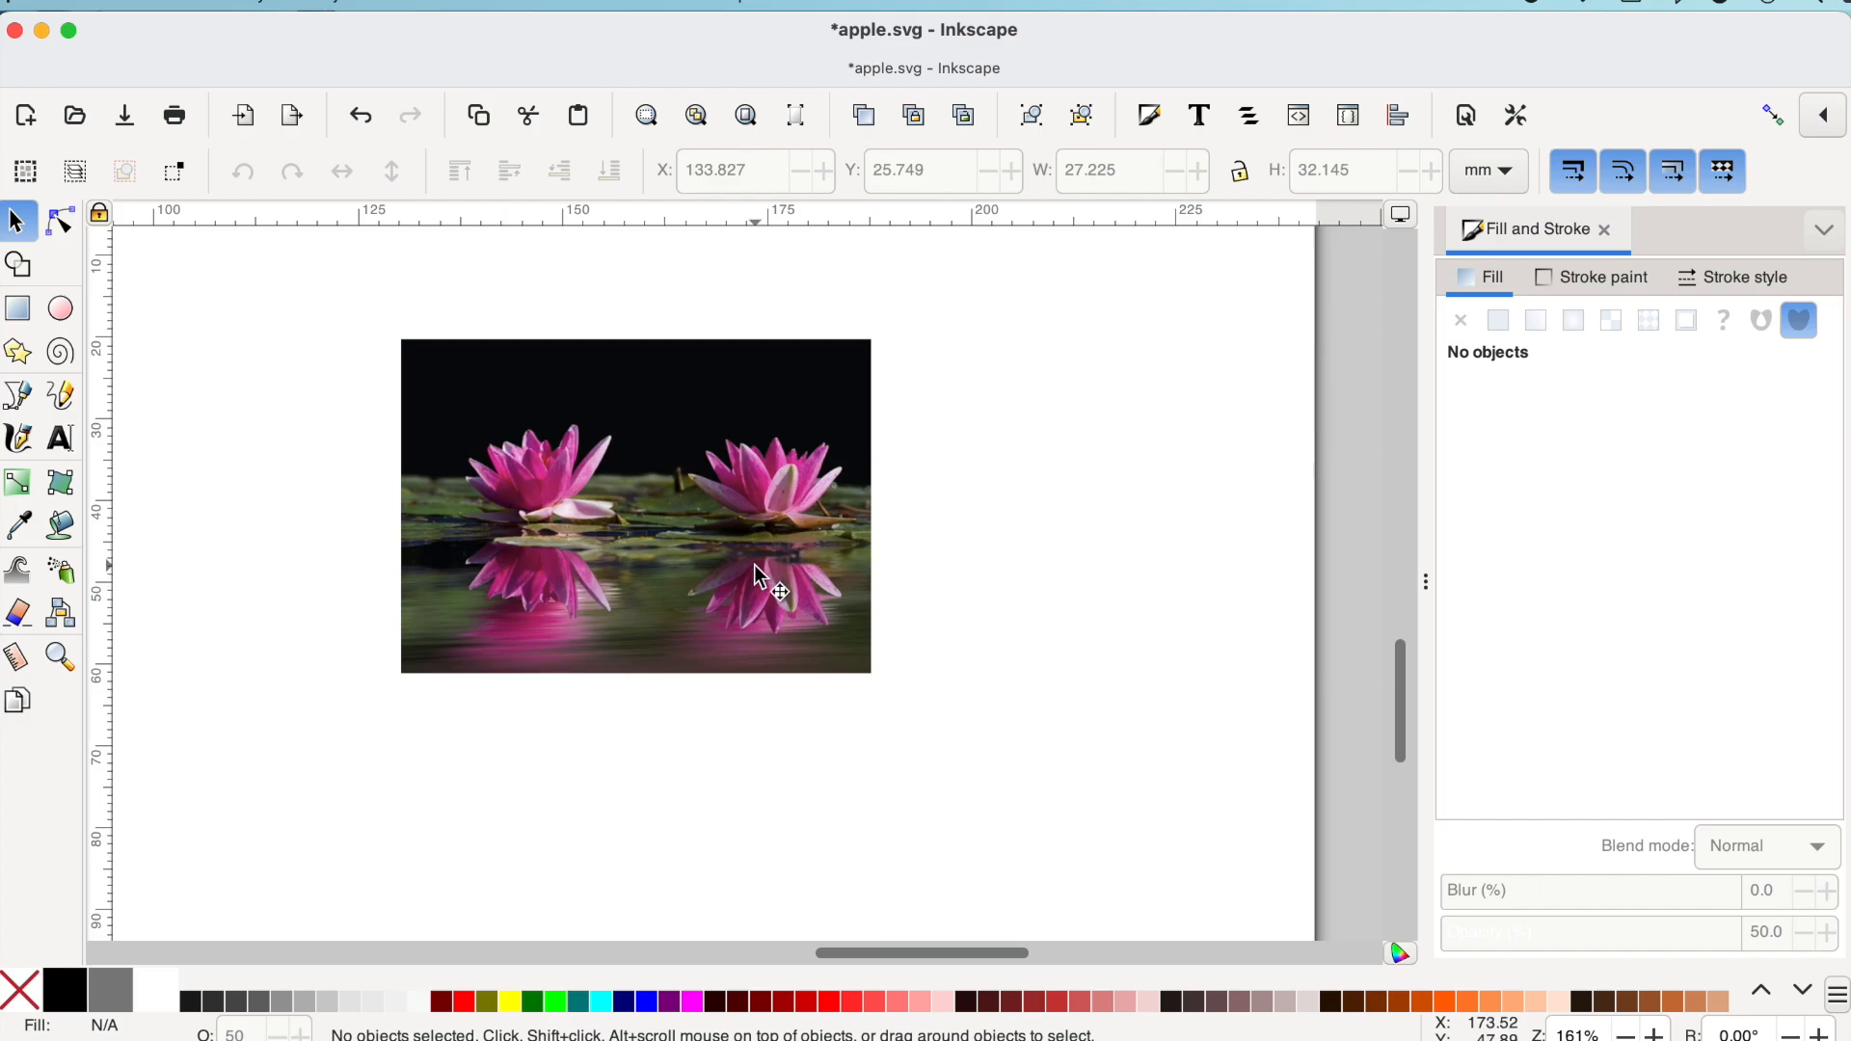
Move the water lily photo to about X 133.2 mm, Y 21.1 mm, and draw a circle about 24 mm across beside it
drag(757, 555, 780, 561)
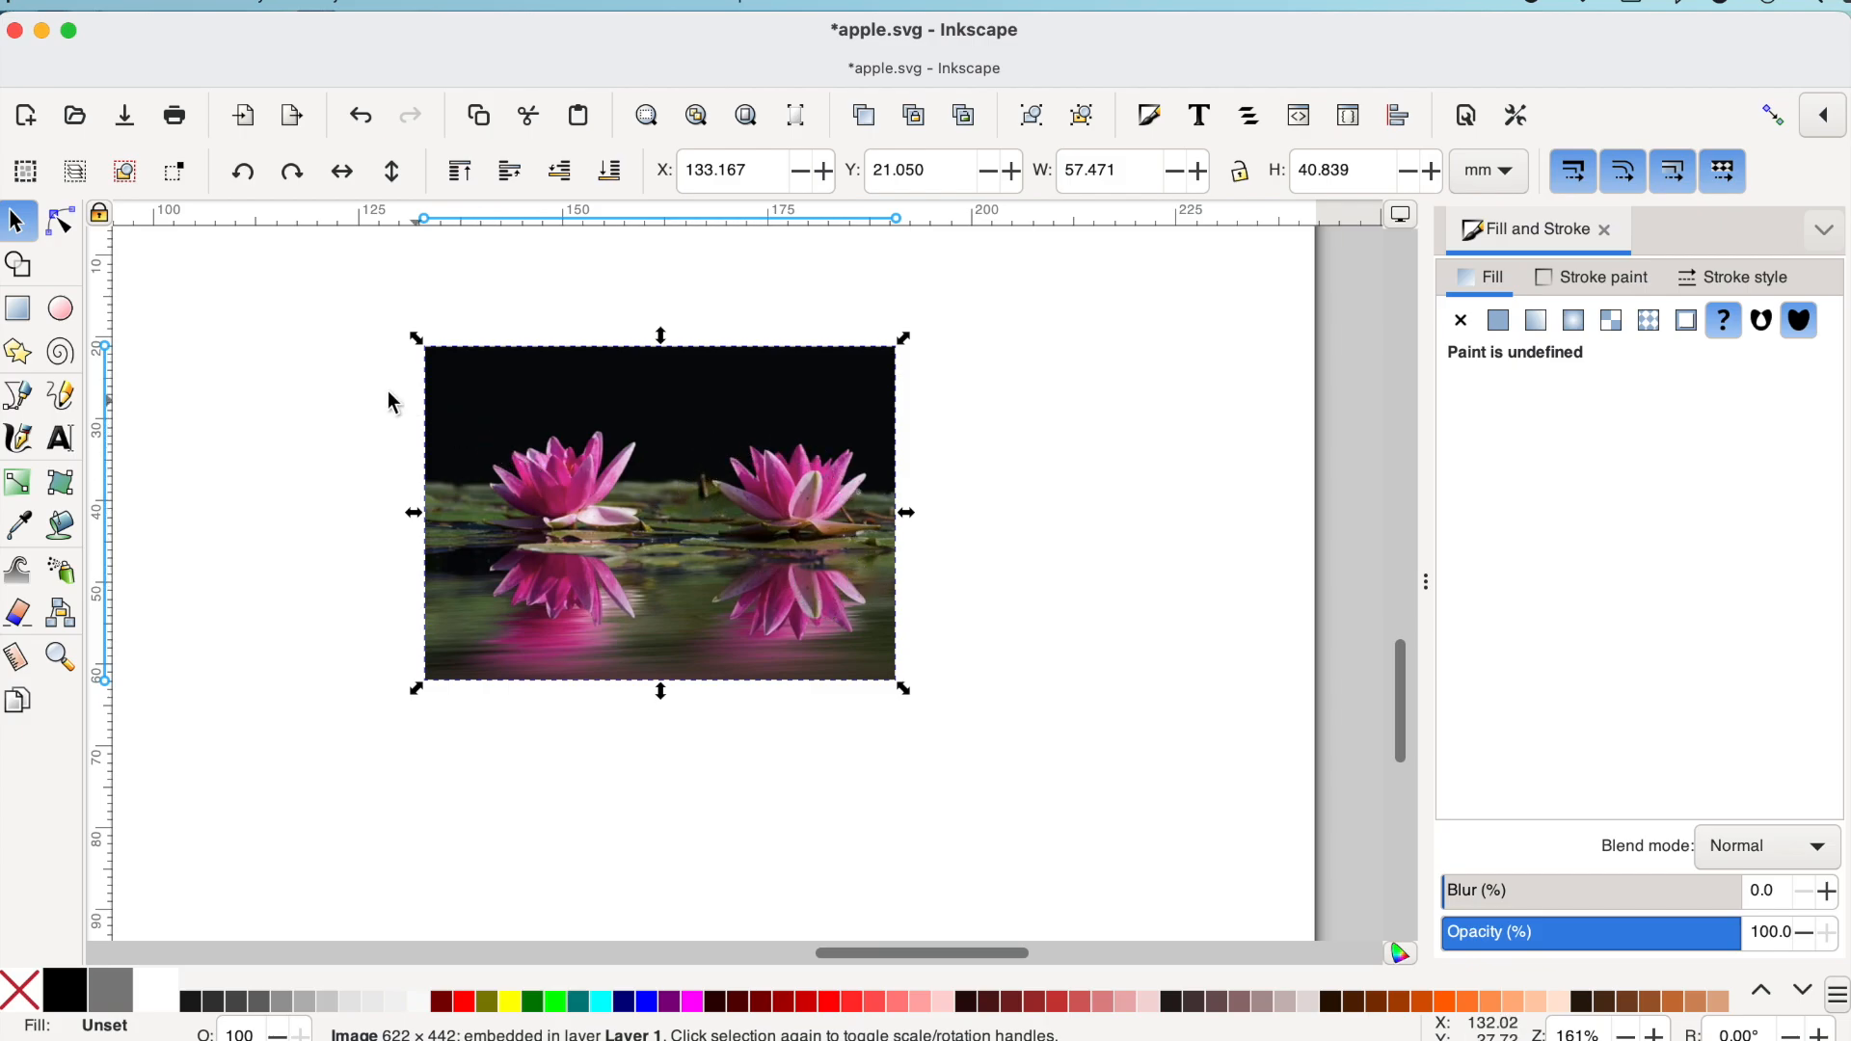
click(68, 316)
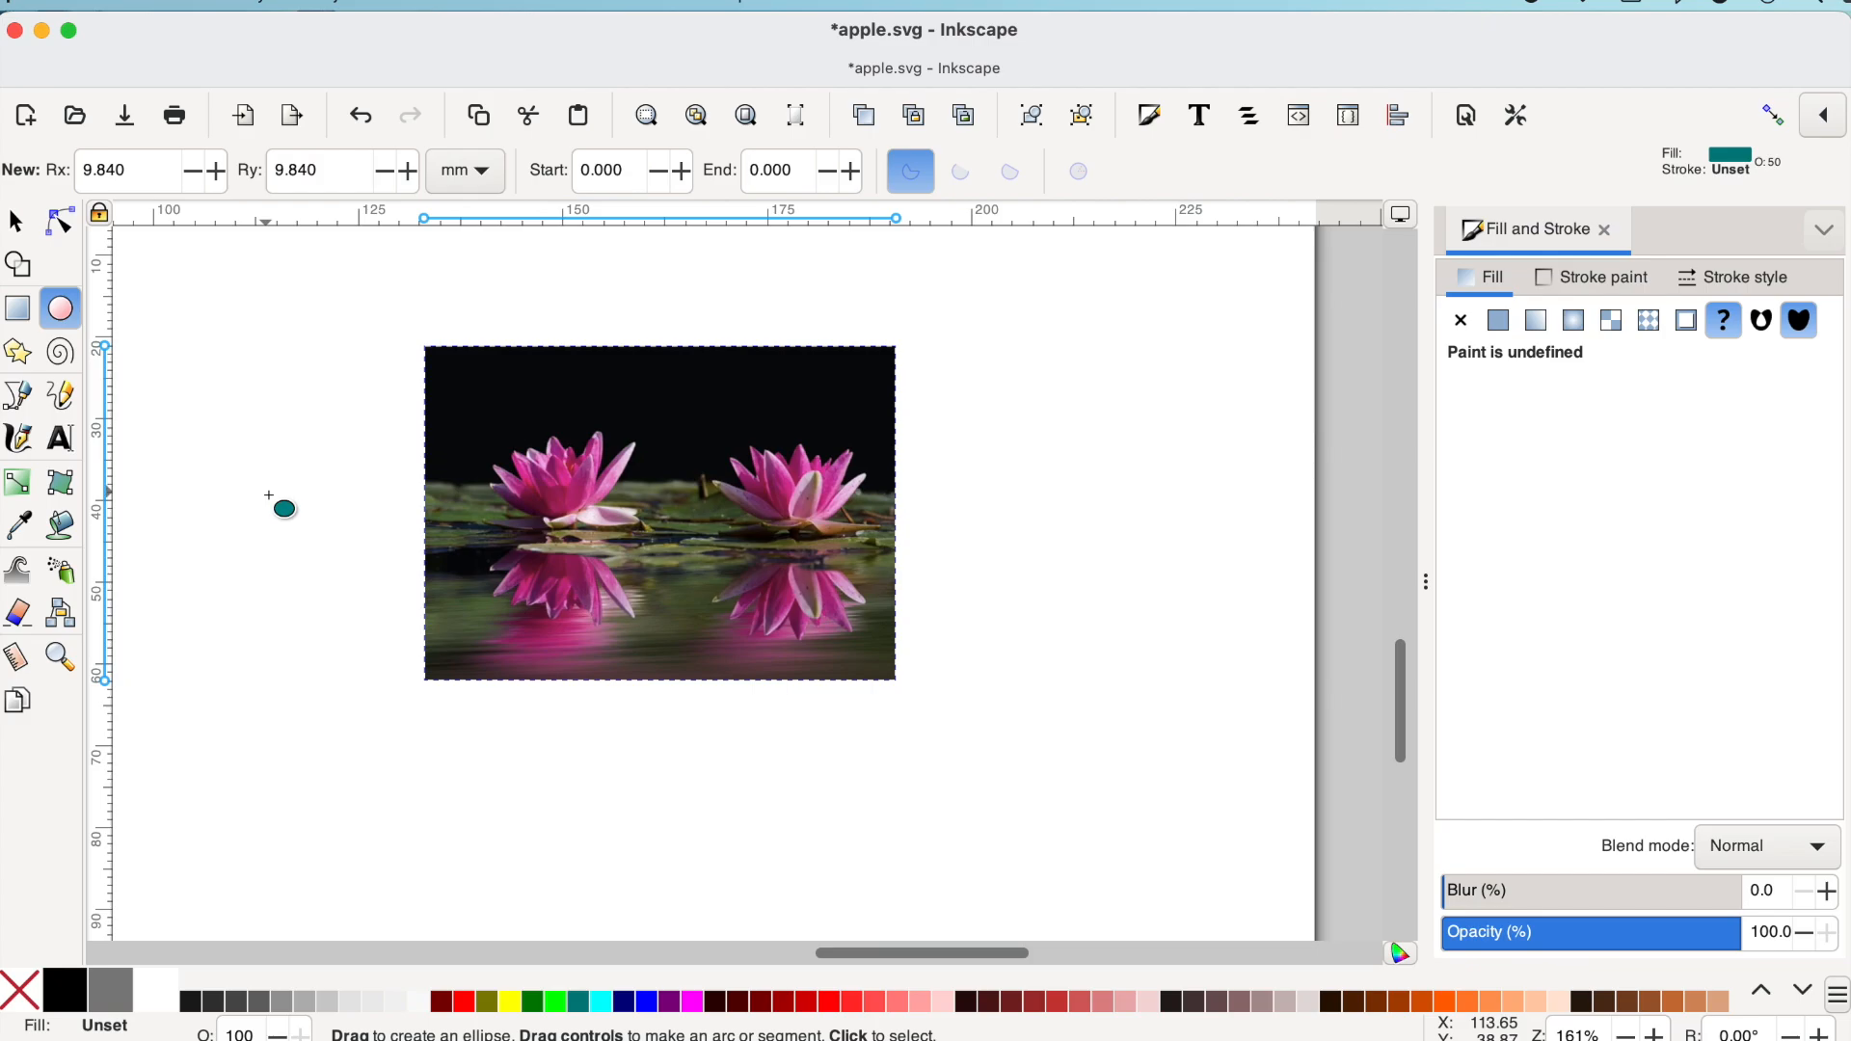
drag(277, 511, 358, 608)
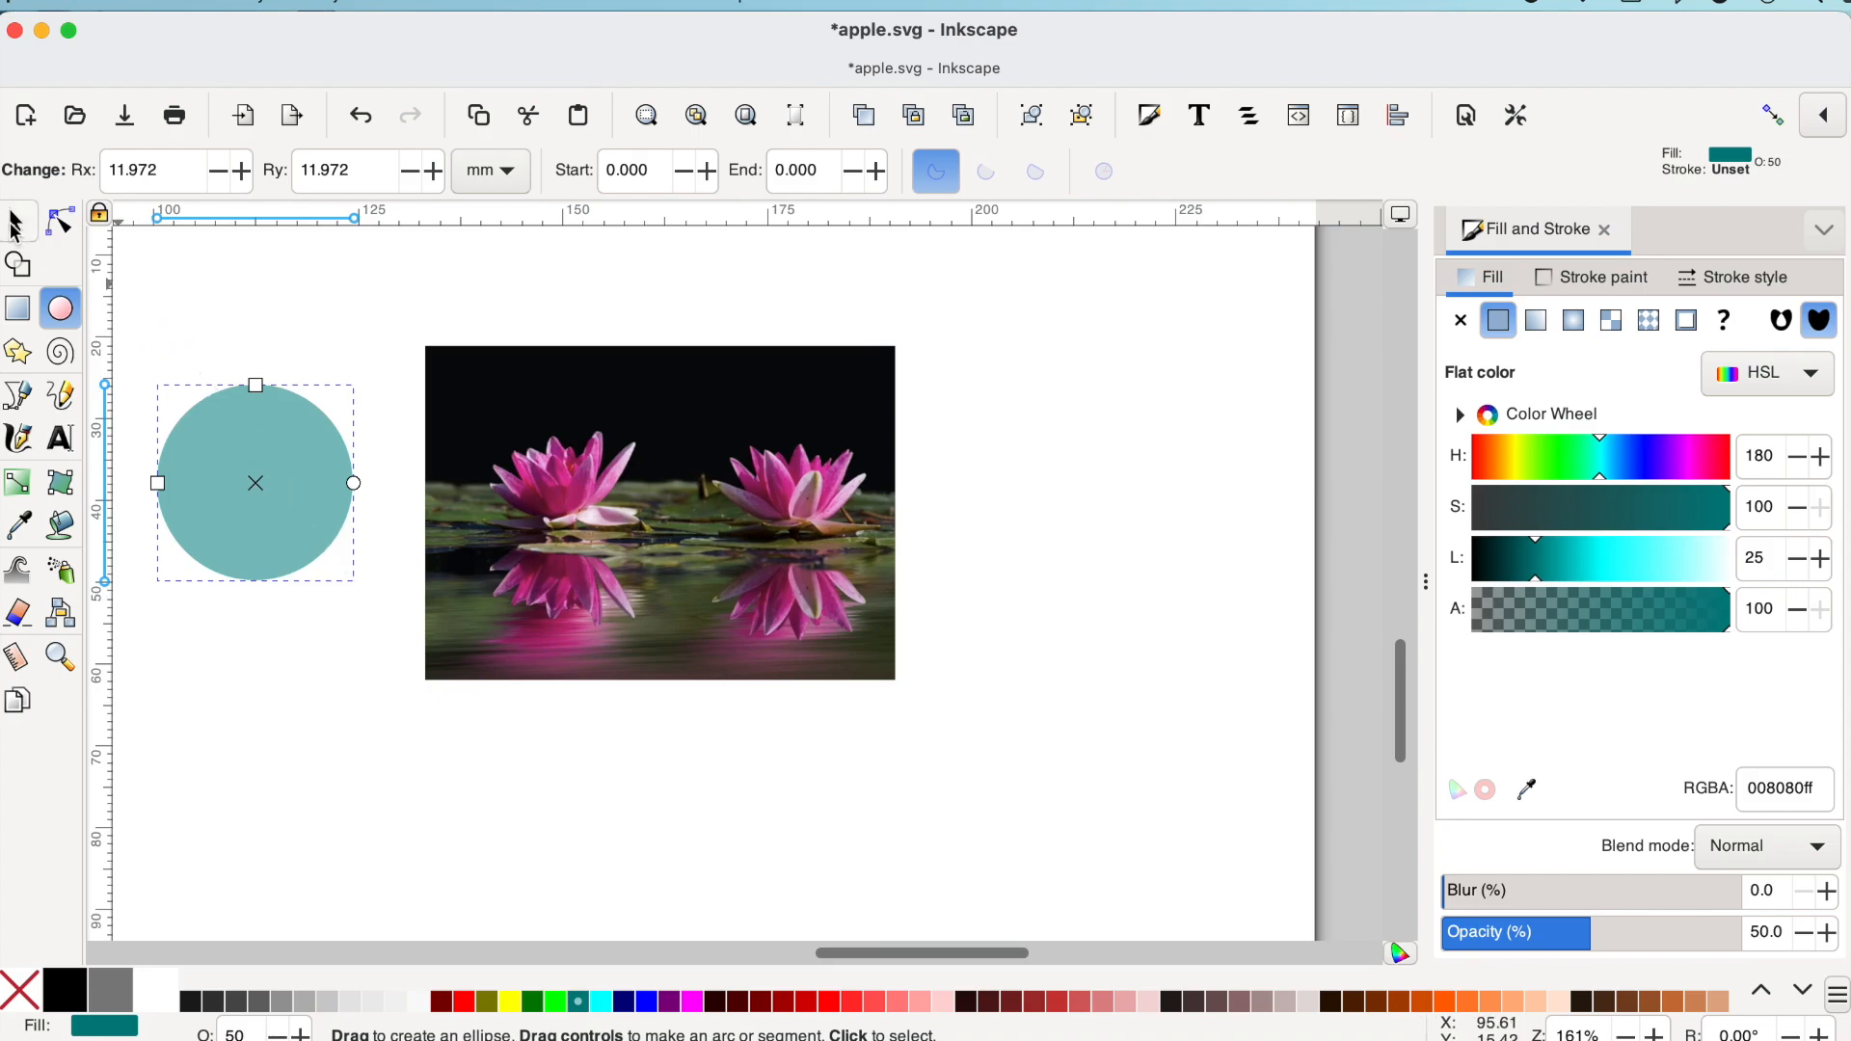
Place the teal circle over the left water lily and stretch it to about 27.2 by 32.6 mm, covering the reflection
click(15, 224)
drag(231, 486, 526, 489)
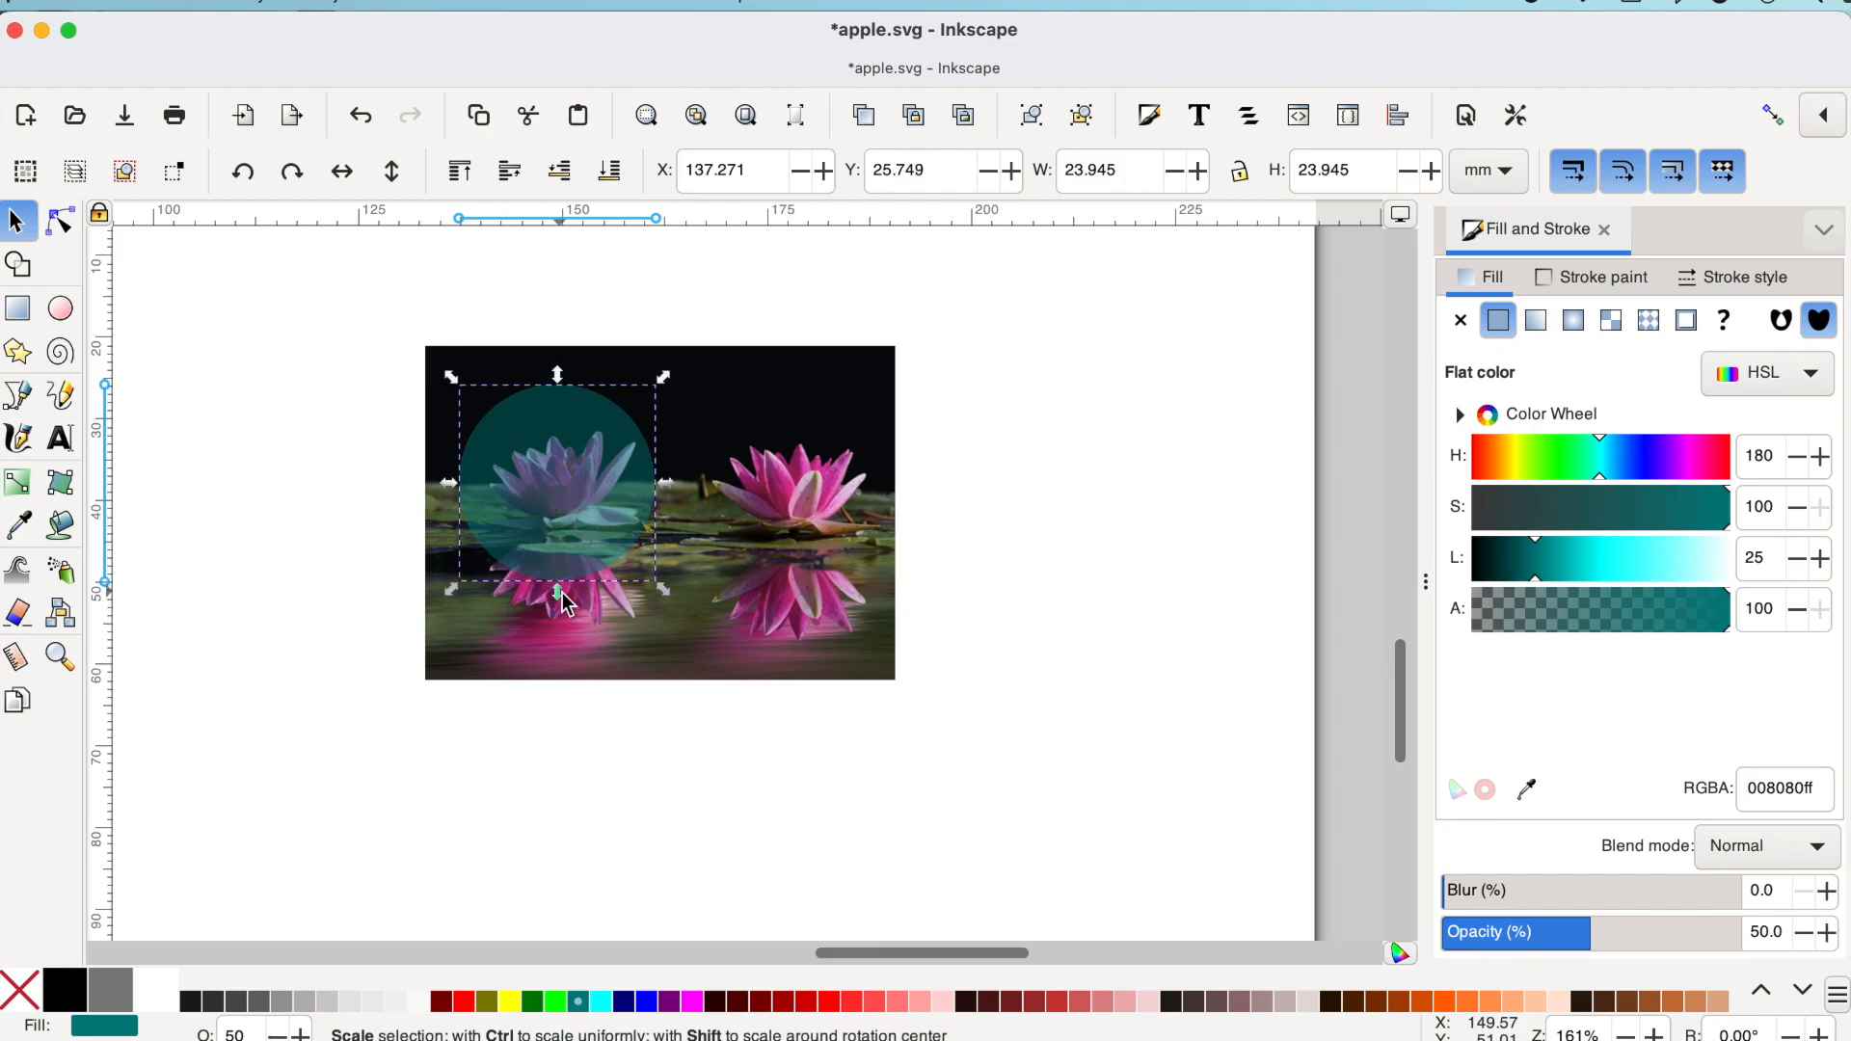
drag(566, 604, 575, 677)
drag(670, 530, 626, 538)
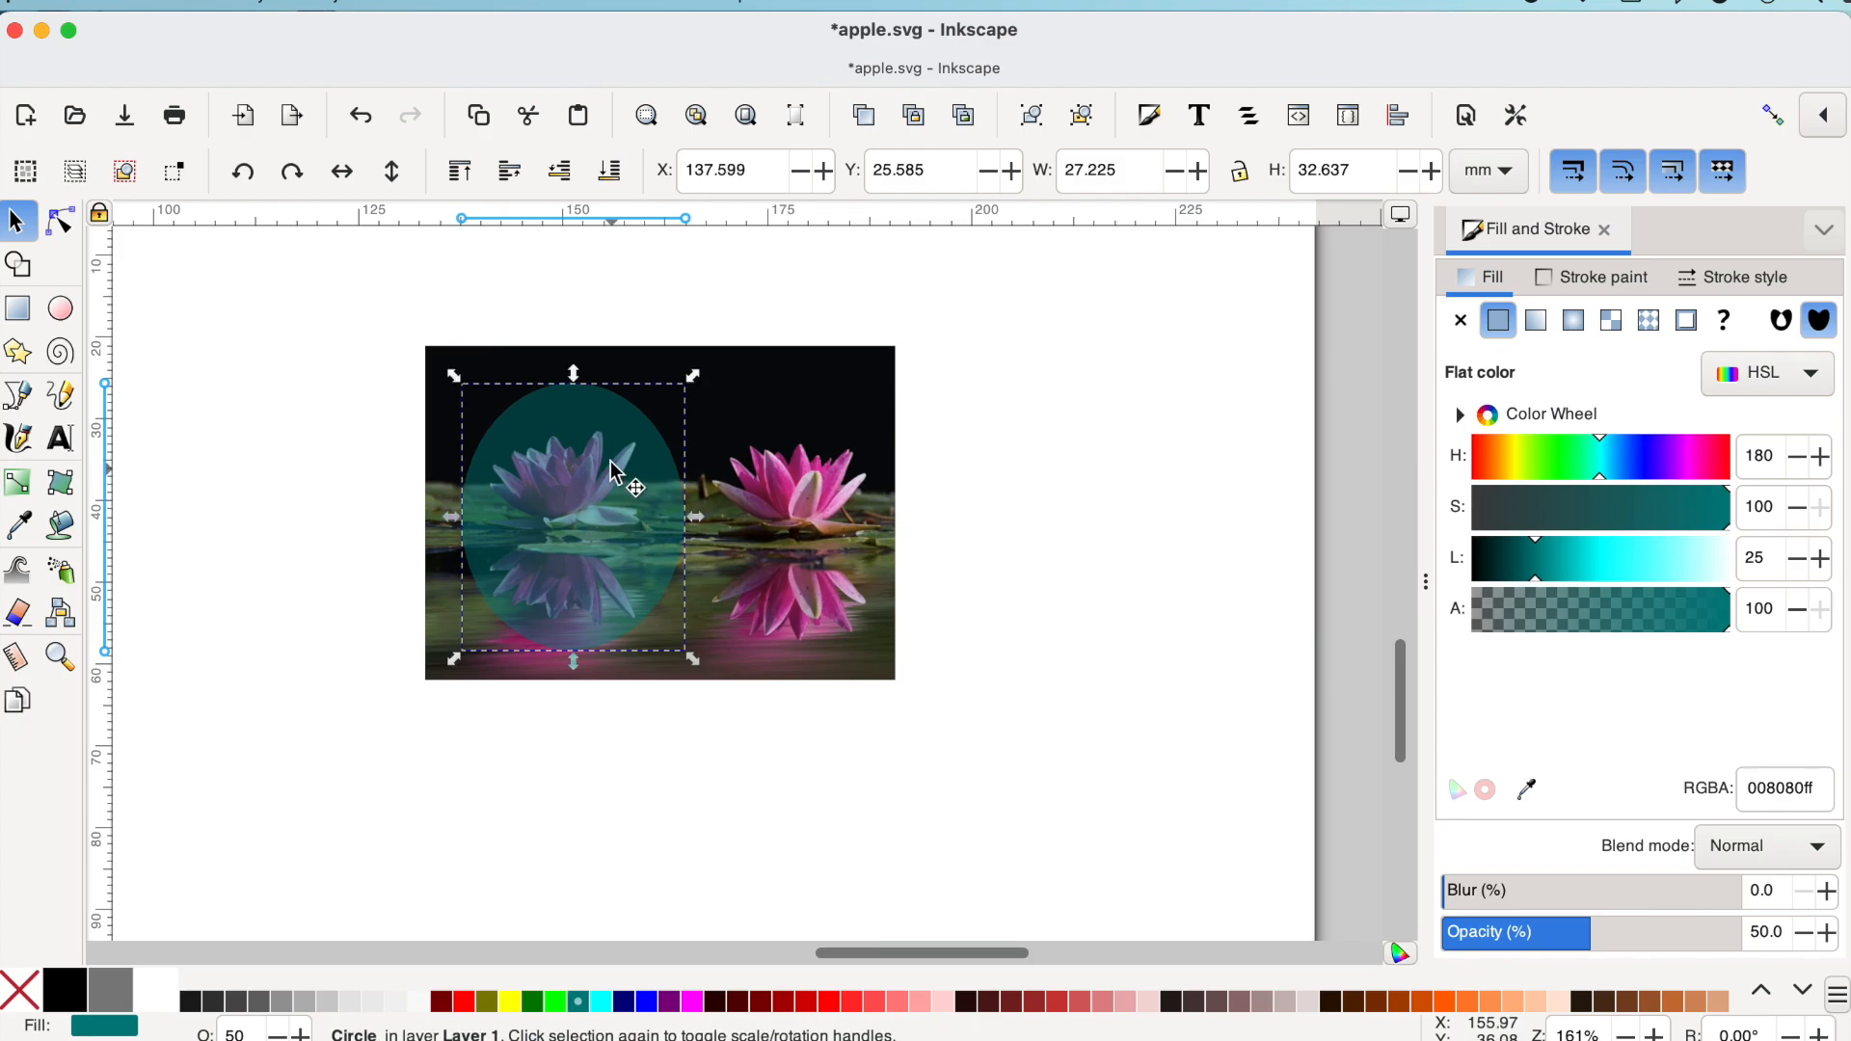
Clip the water lily photo with the teal ellipse
click(458, 175)
drag(356, 297, 976, 750)
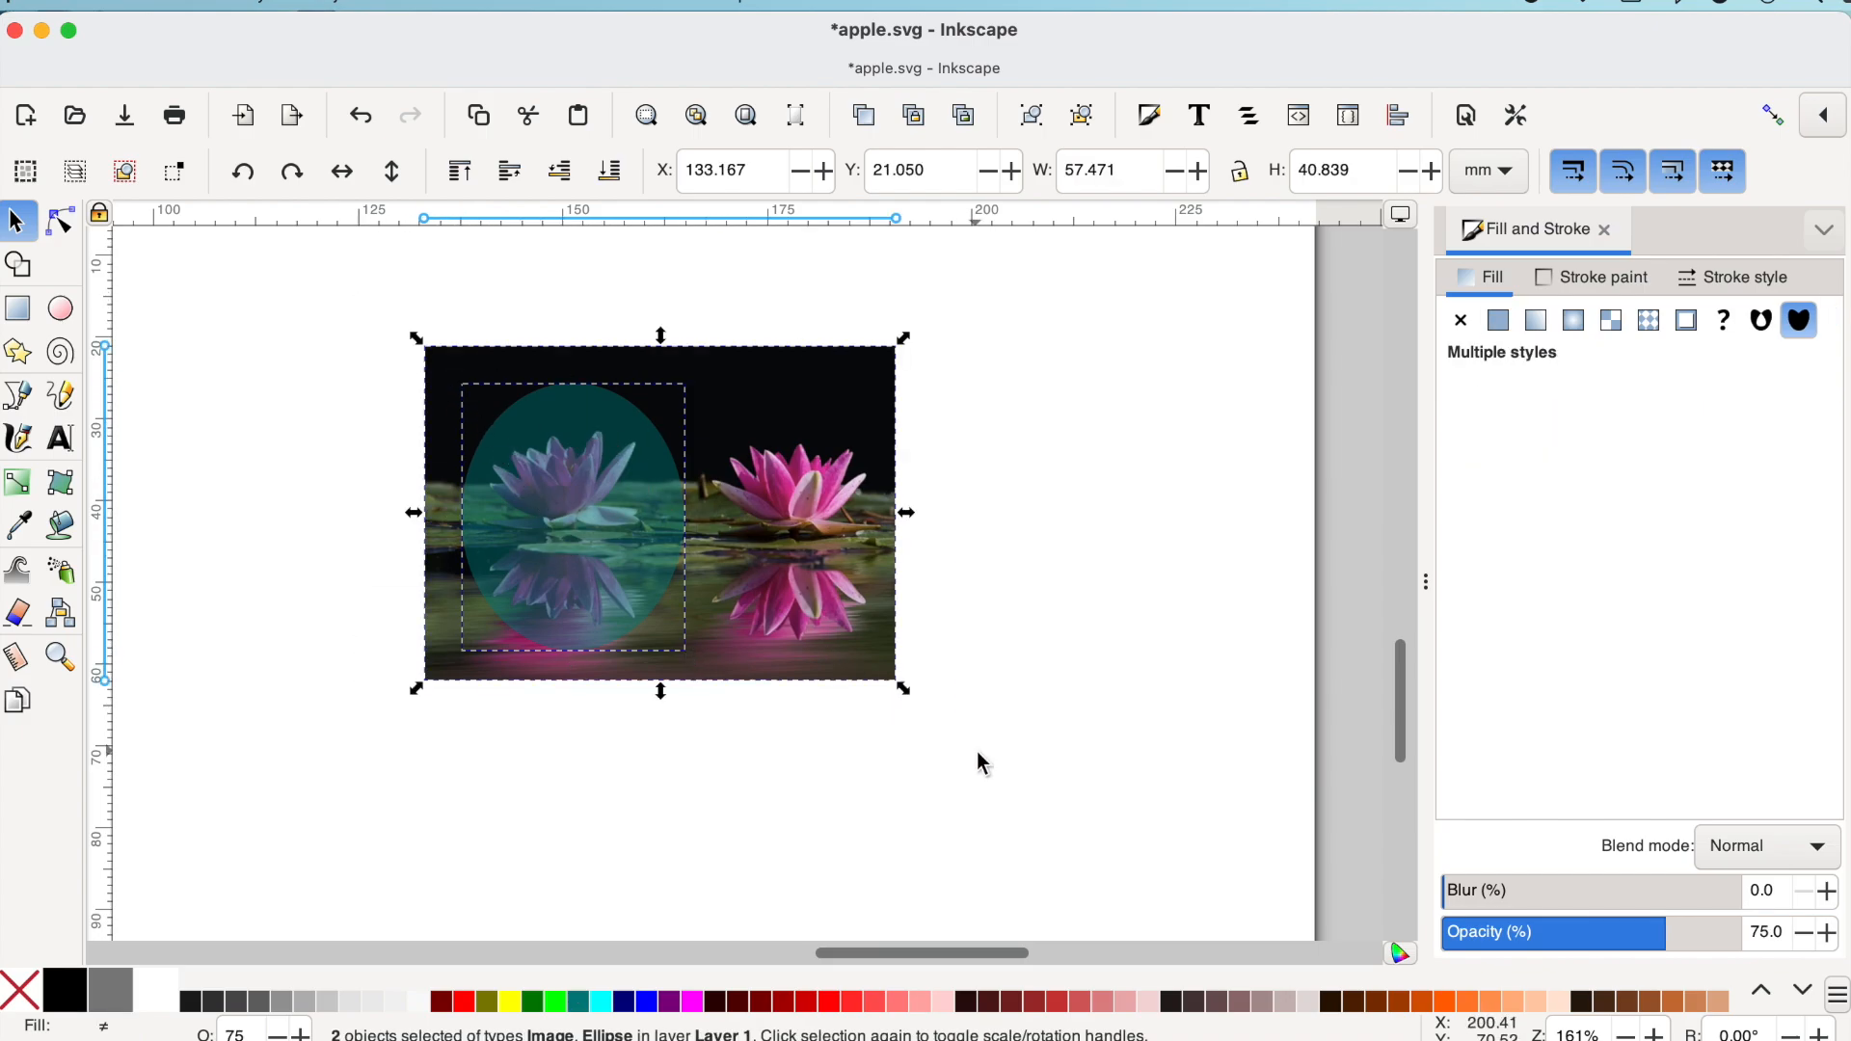
click(331, 6)
mouse_move(400, 342)
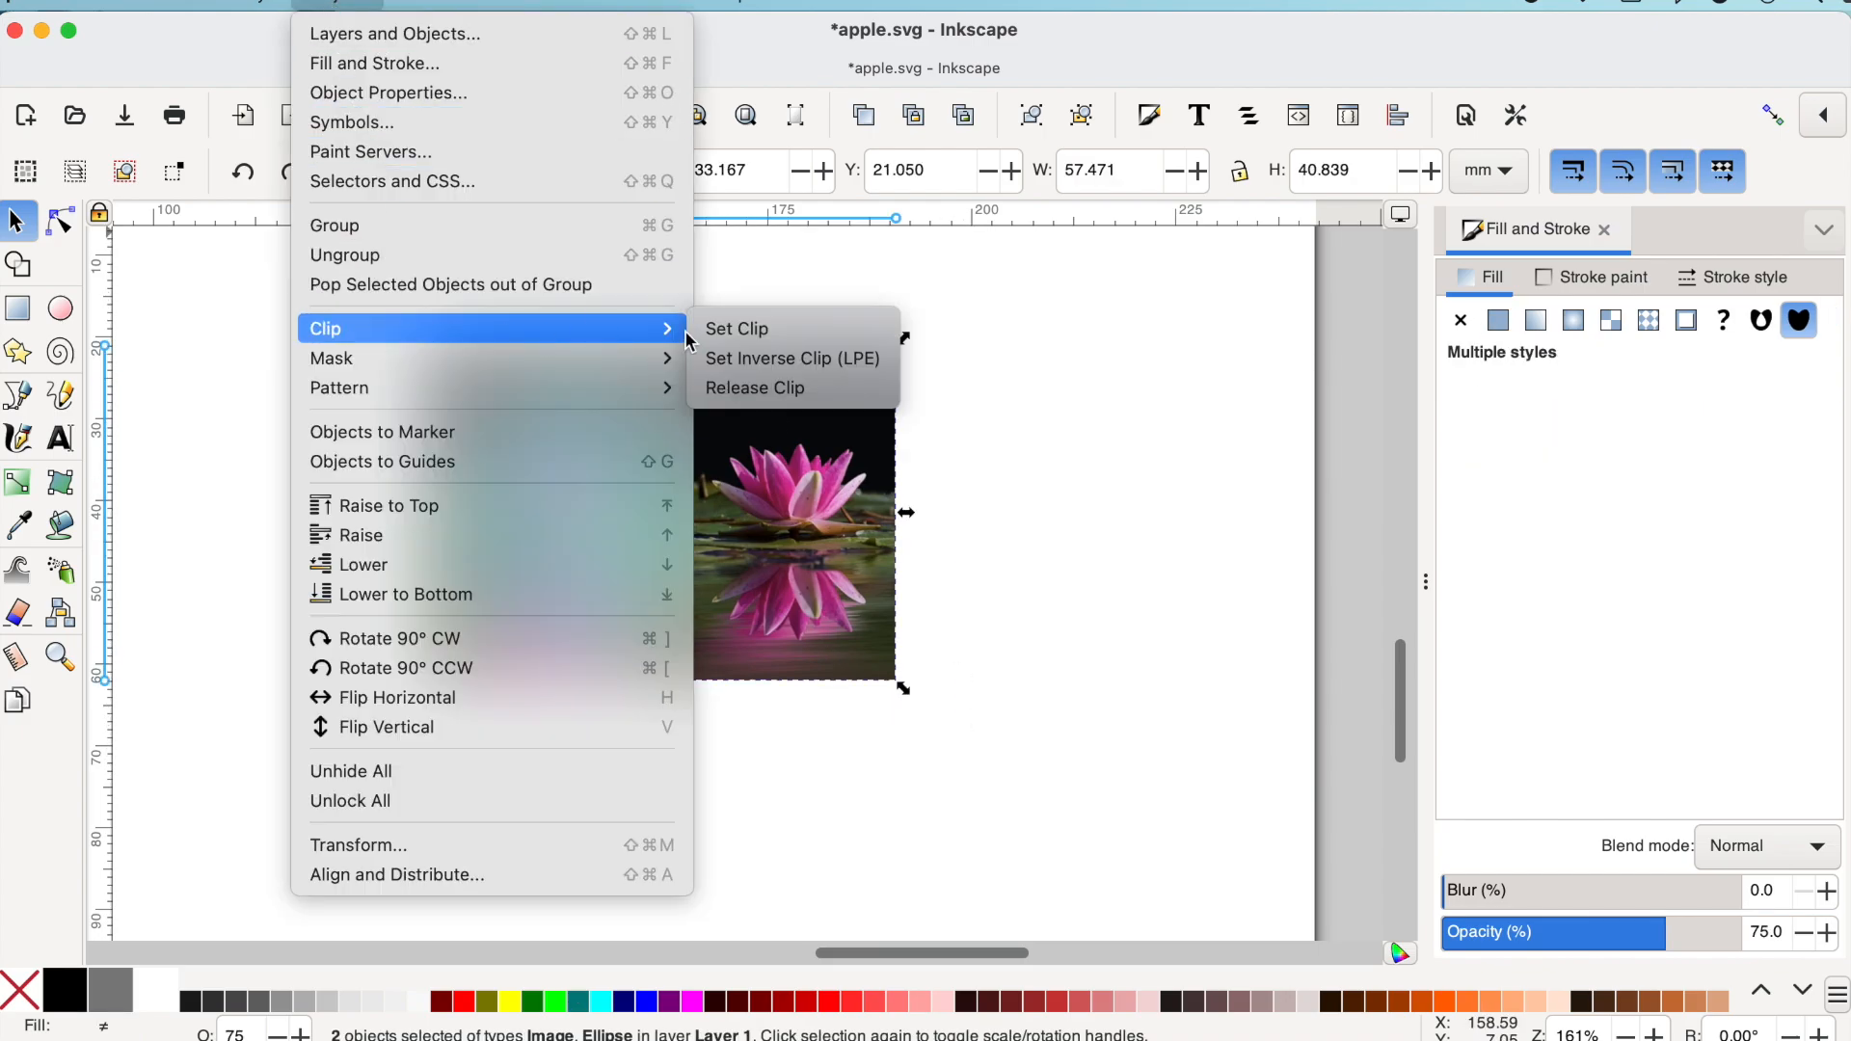
click(761, 337)
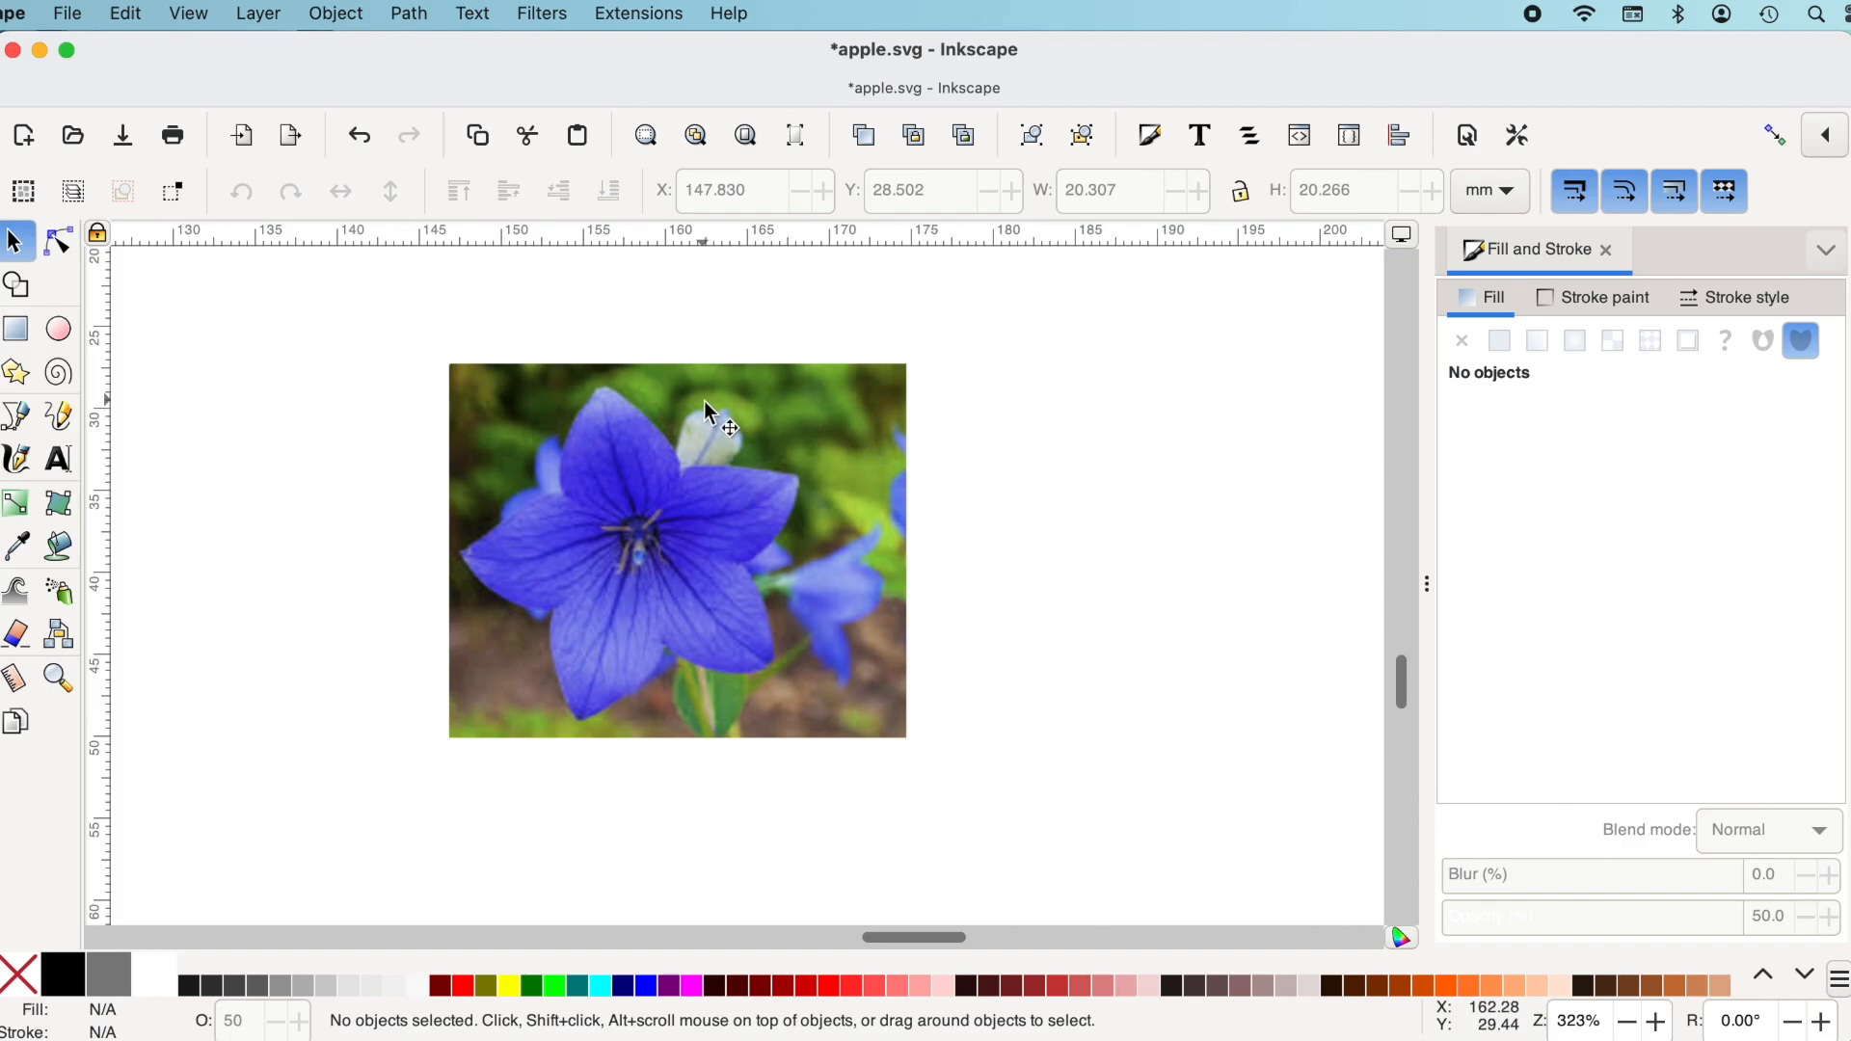
Move the blue flower photo to about X 145.8 mm, Y 26.9 mm, and trace the large flower's outline with a closed BSpline path
drag(808, 401, 812, 381)
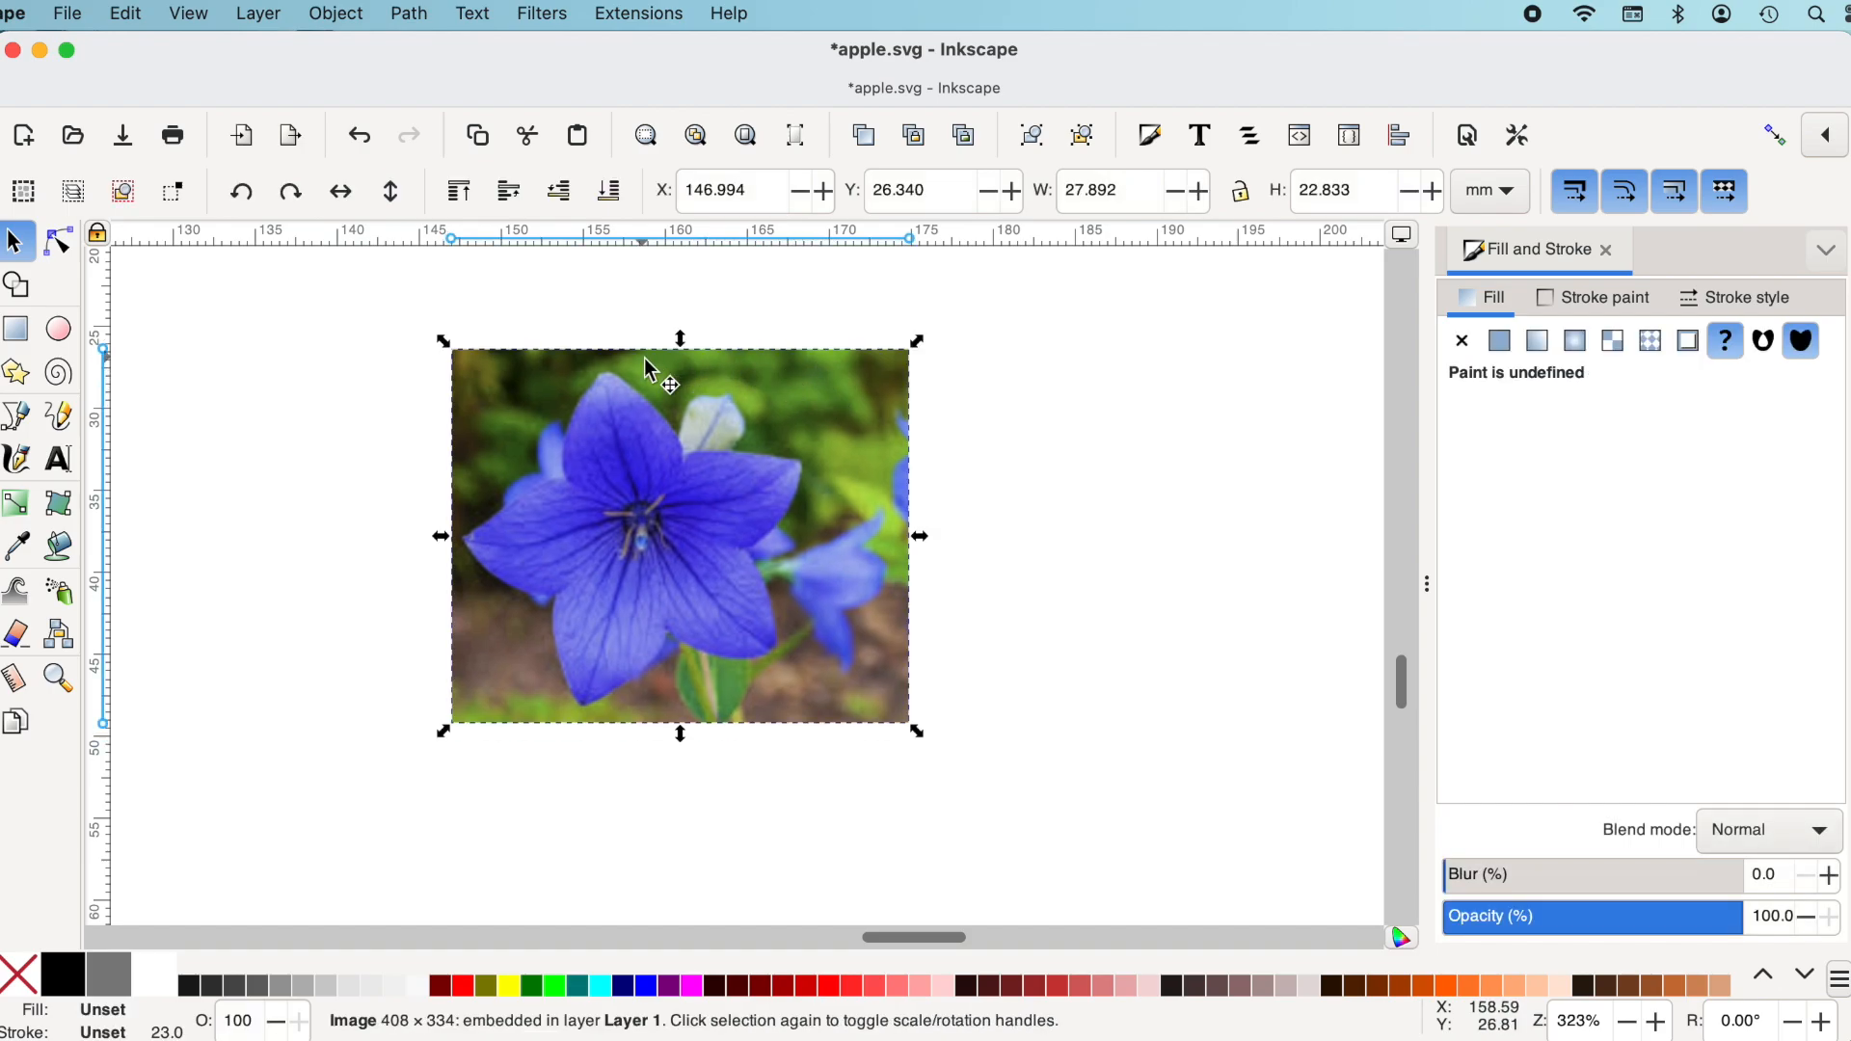
drag(748, 391, 729, 400)
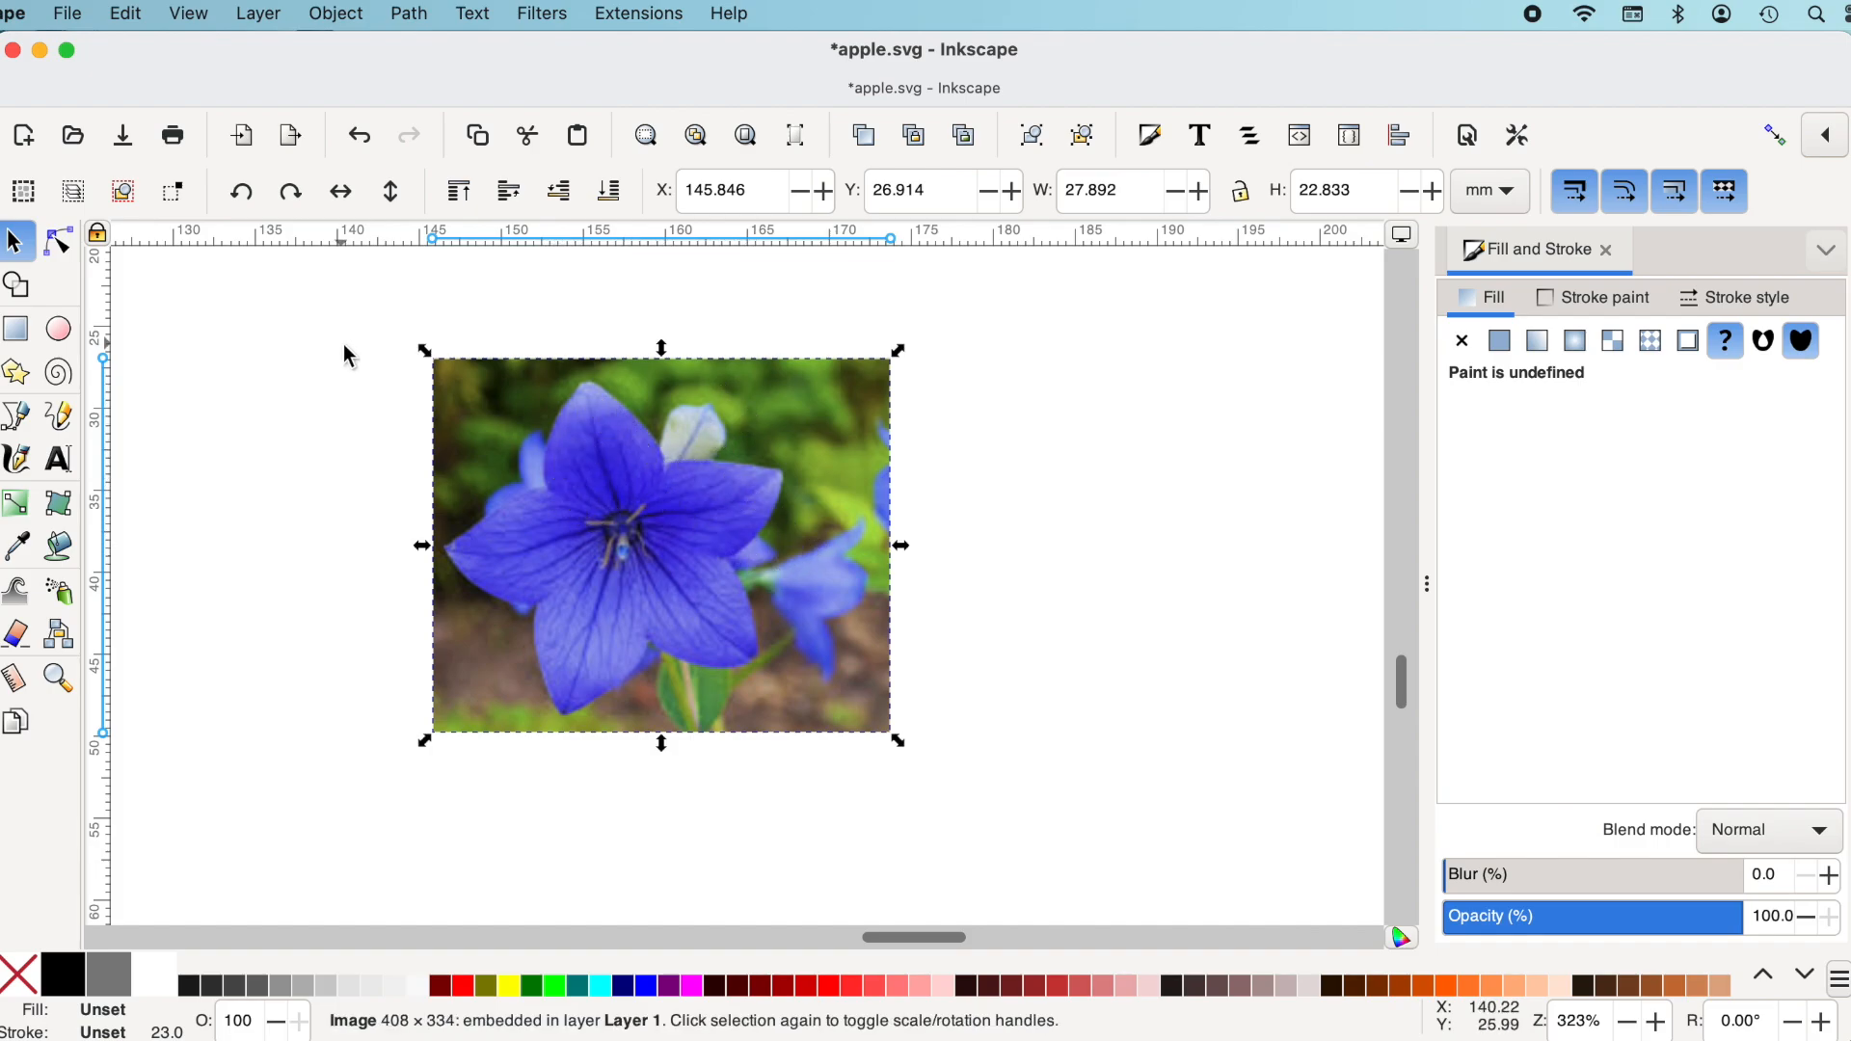
click(16, 424)
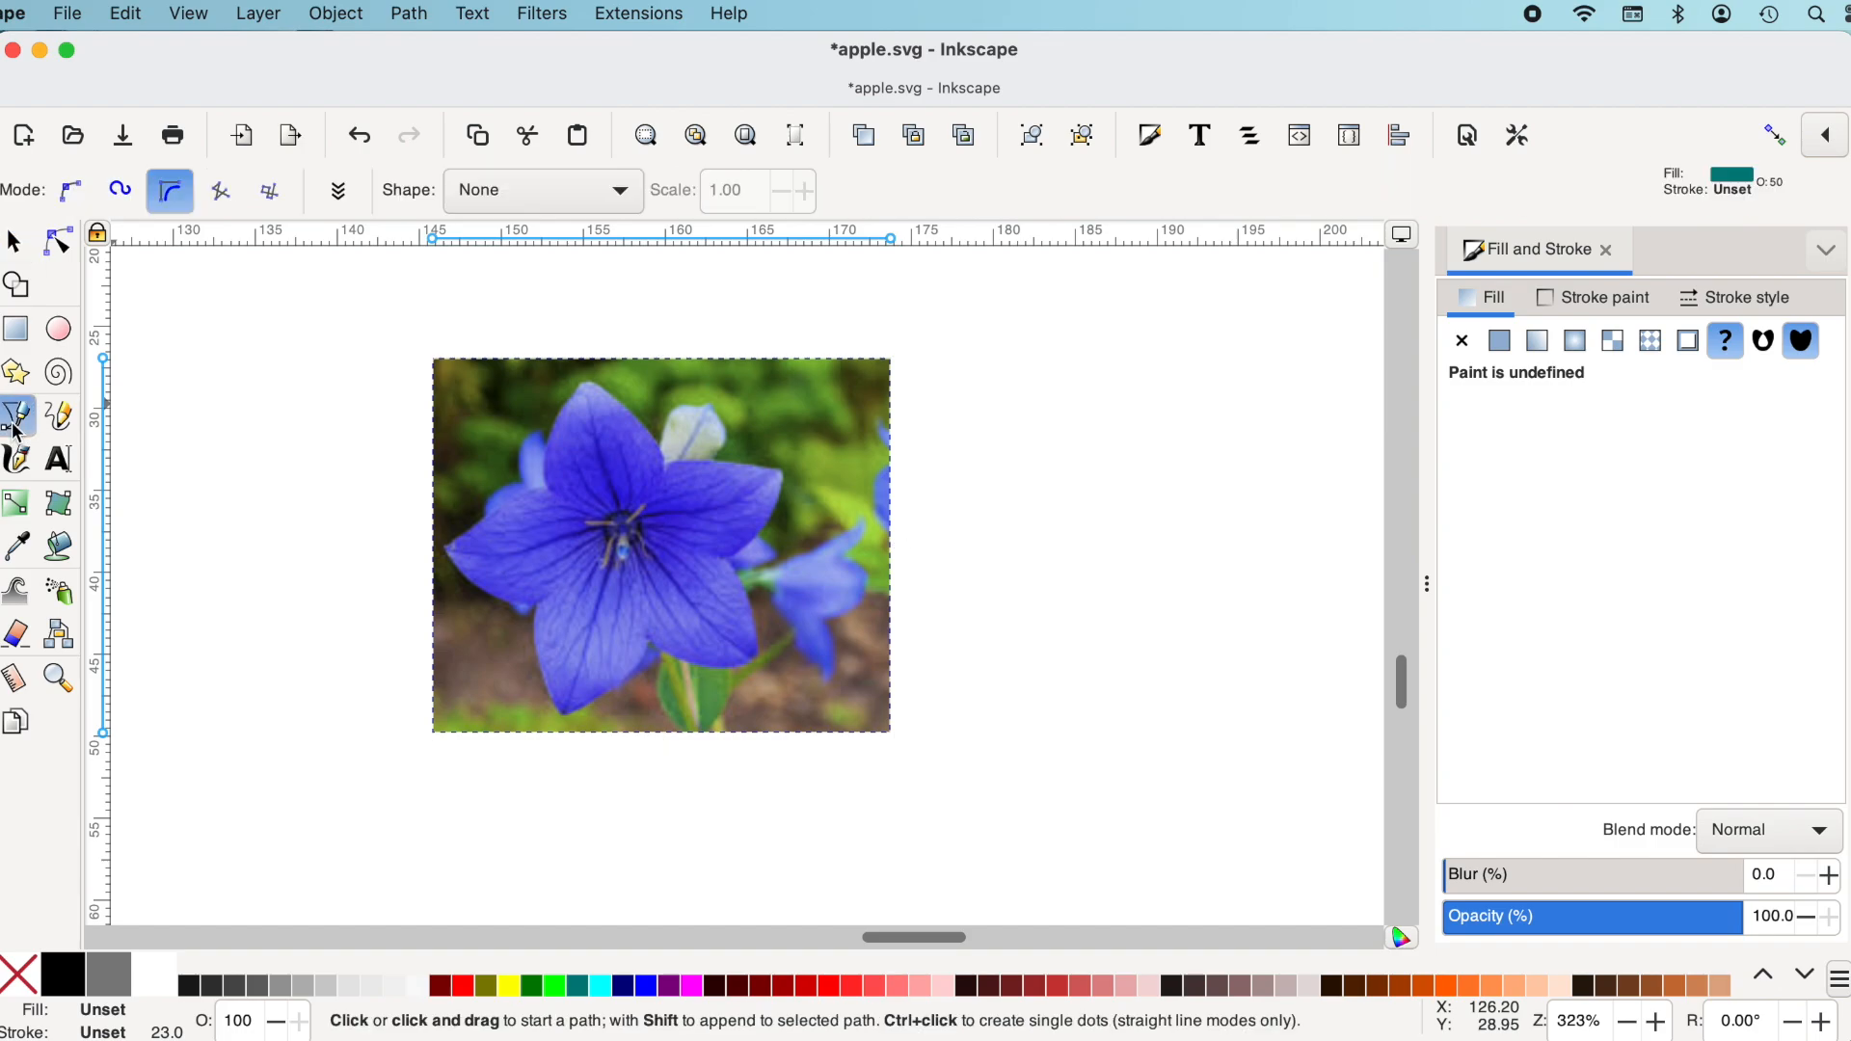
click(545, 481)
click(582, 377)
click(663, 467)
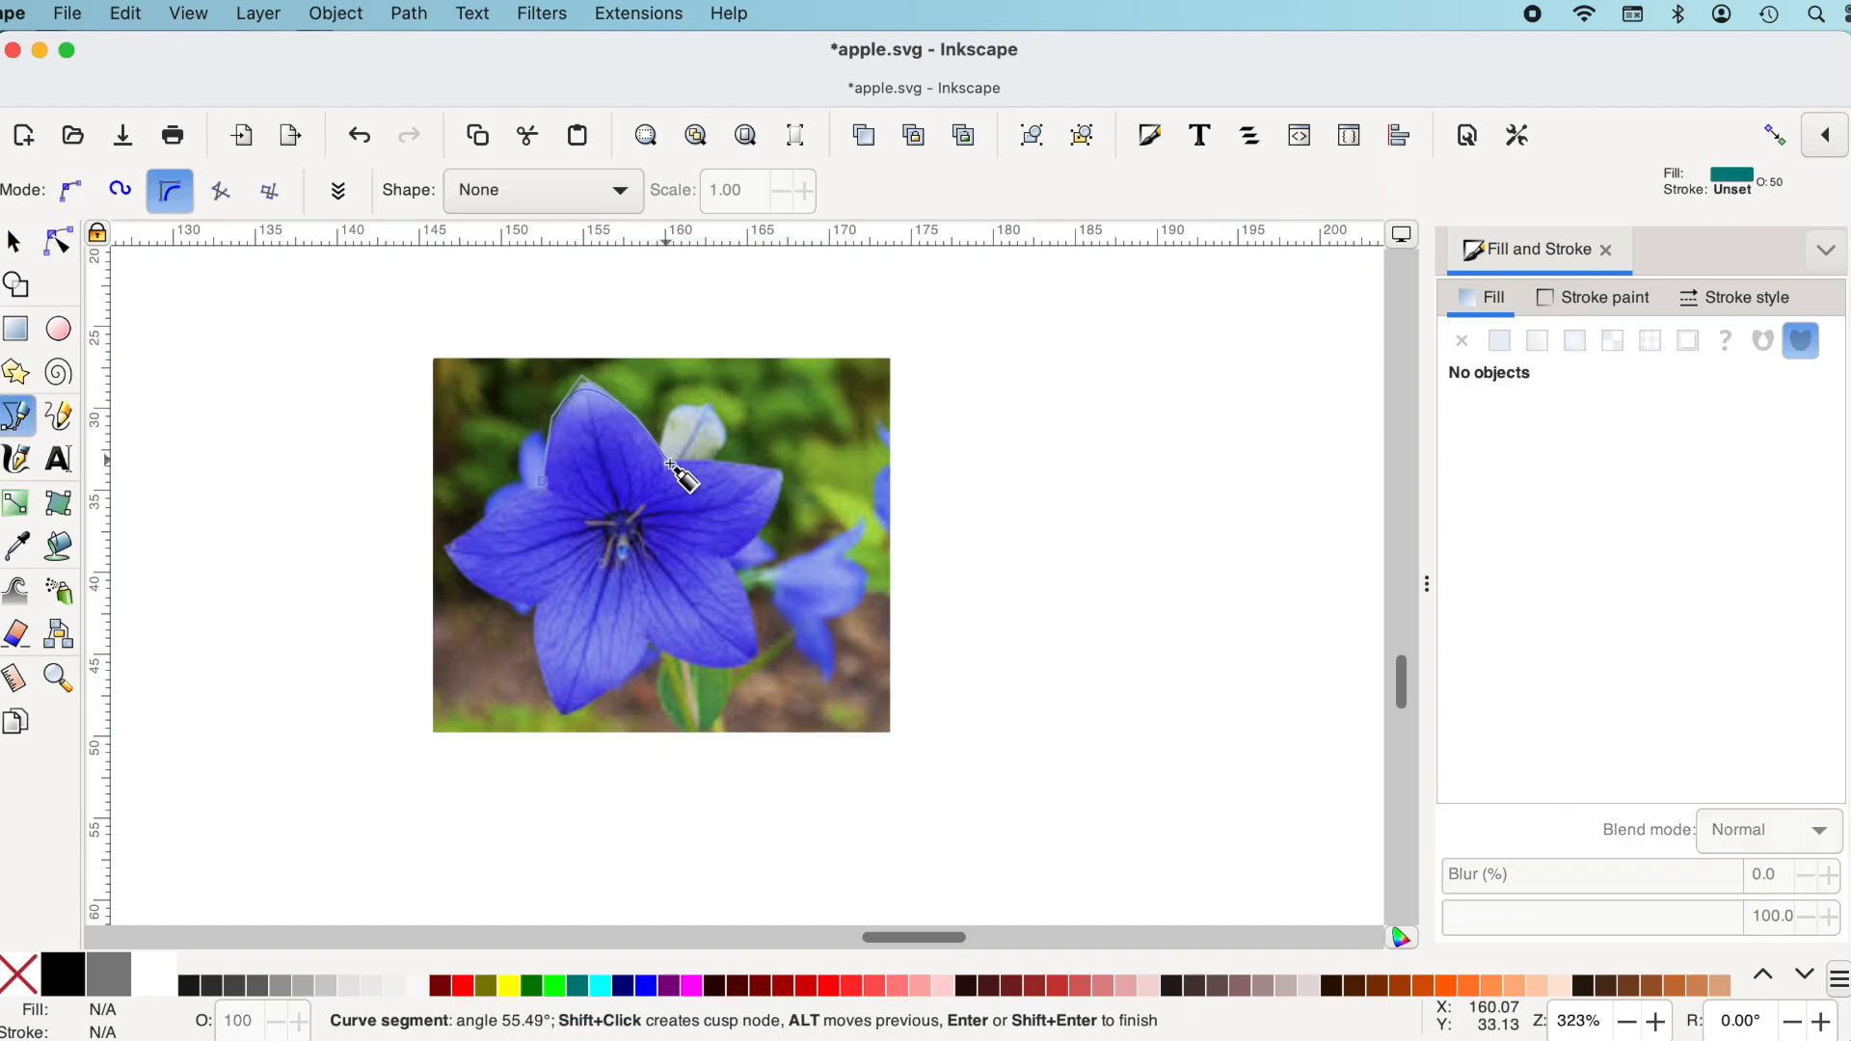
click(792, 470)
click(721, 559)
click(747, 597)
click(761, 659)
click(727, 669)
click(678, 660)
click(648, 638)
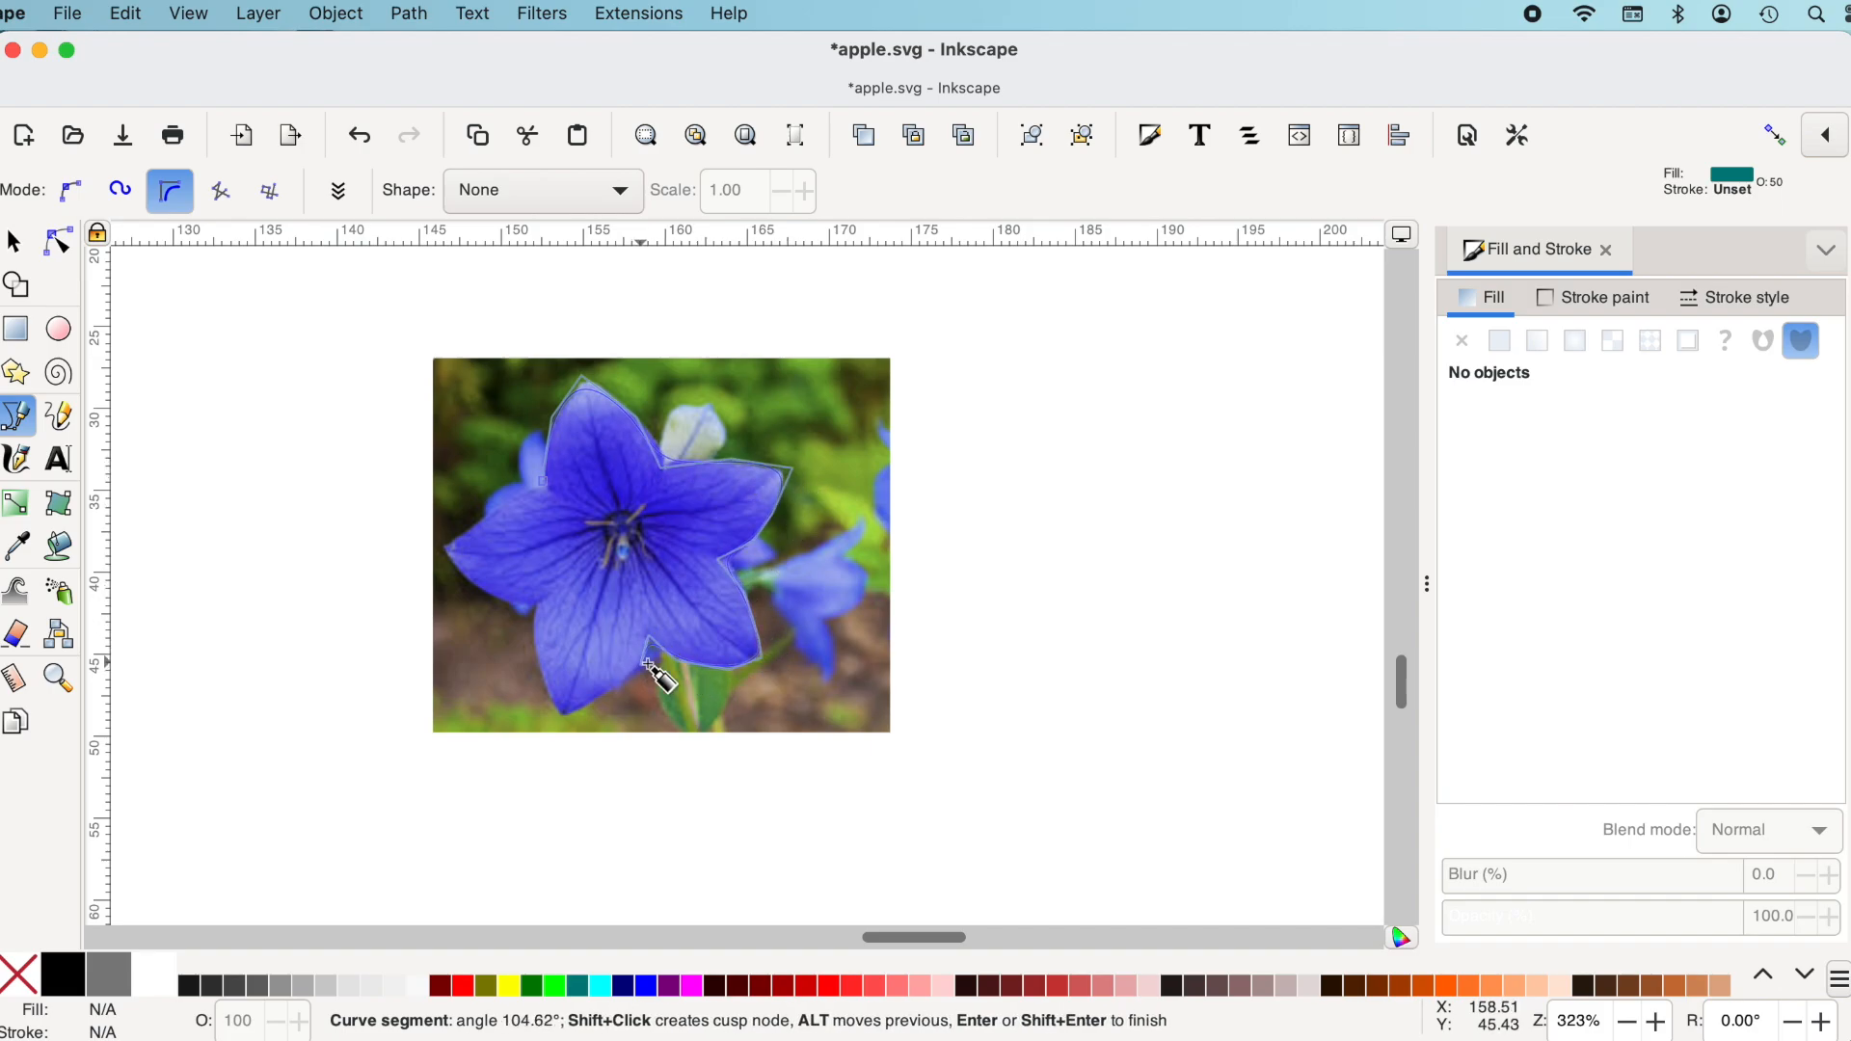
click(576, 721)
click(537, 612)
click(445, 547)
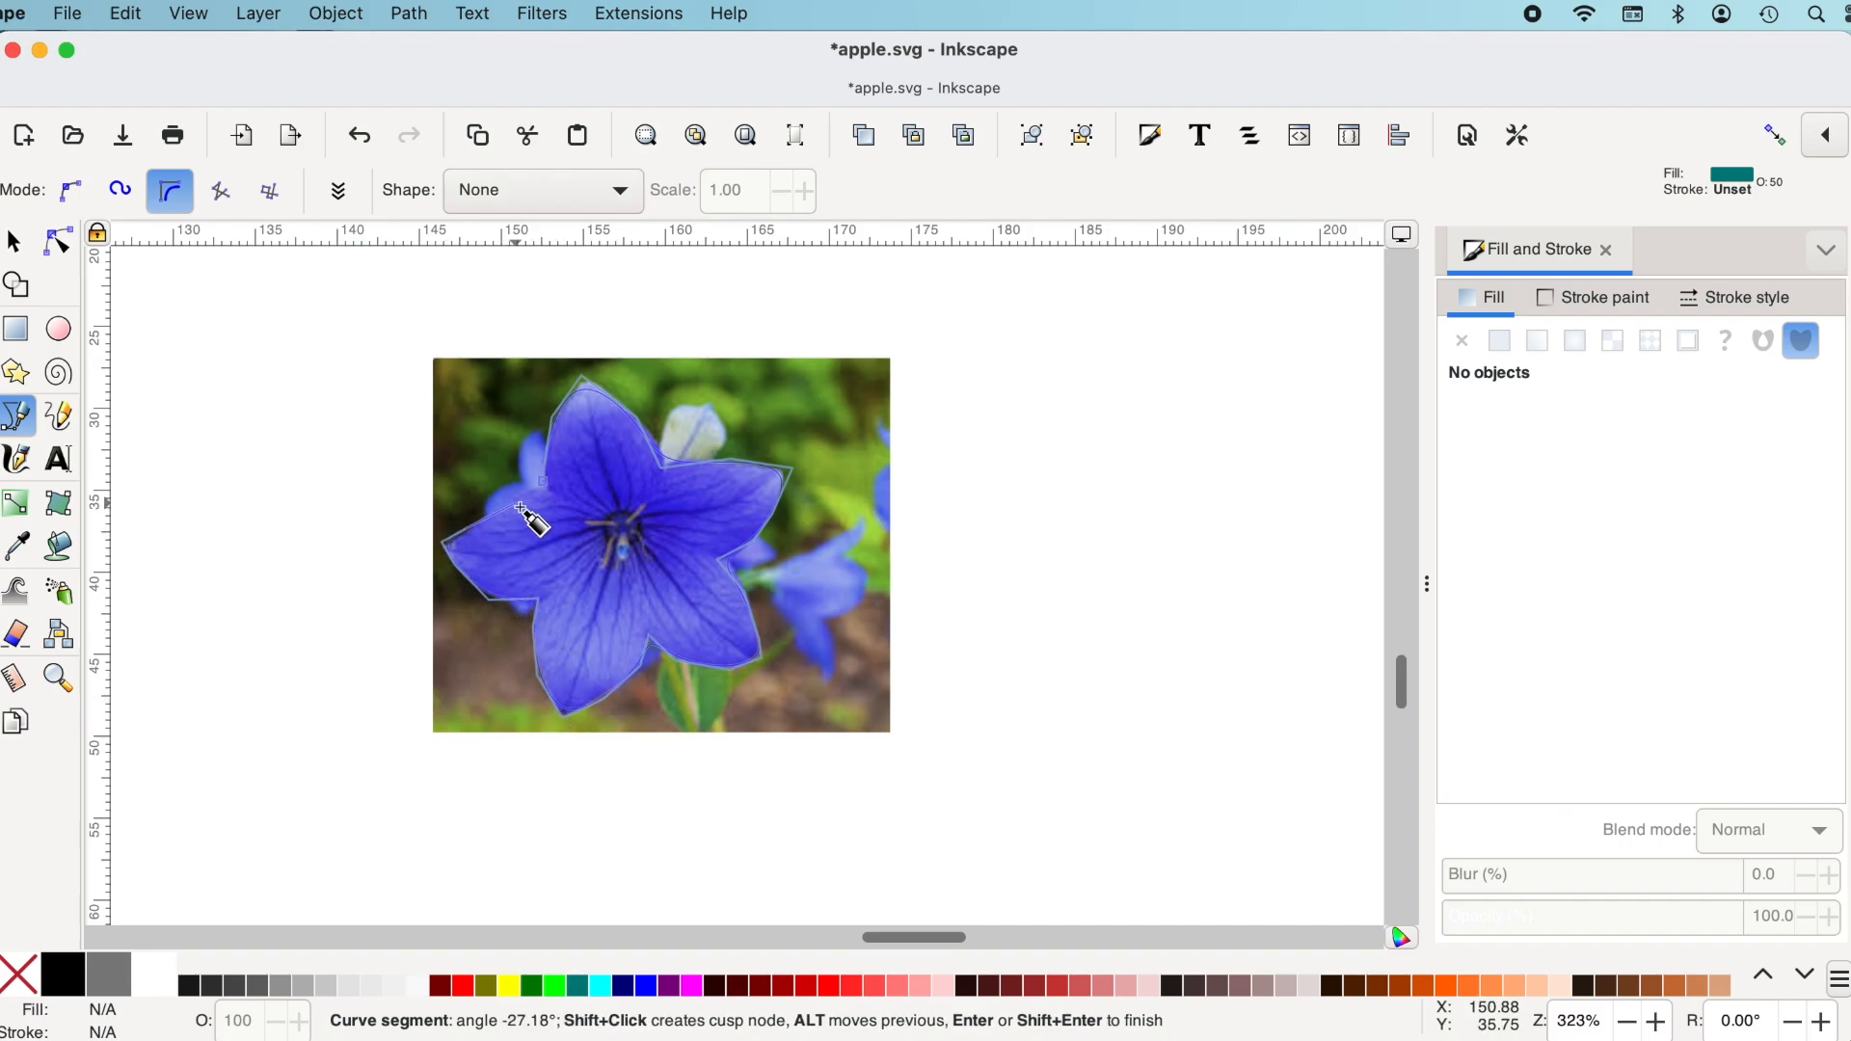
click(546, 483)
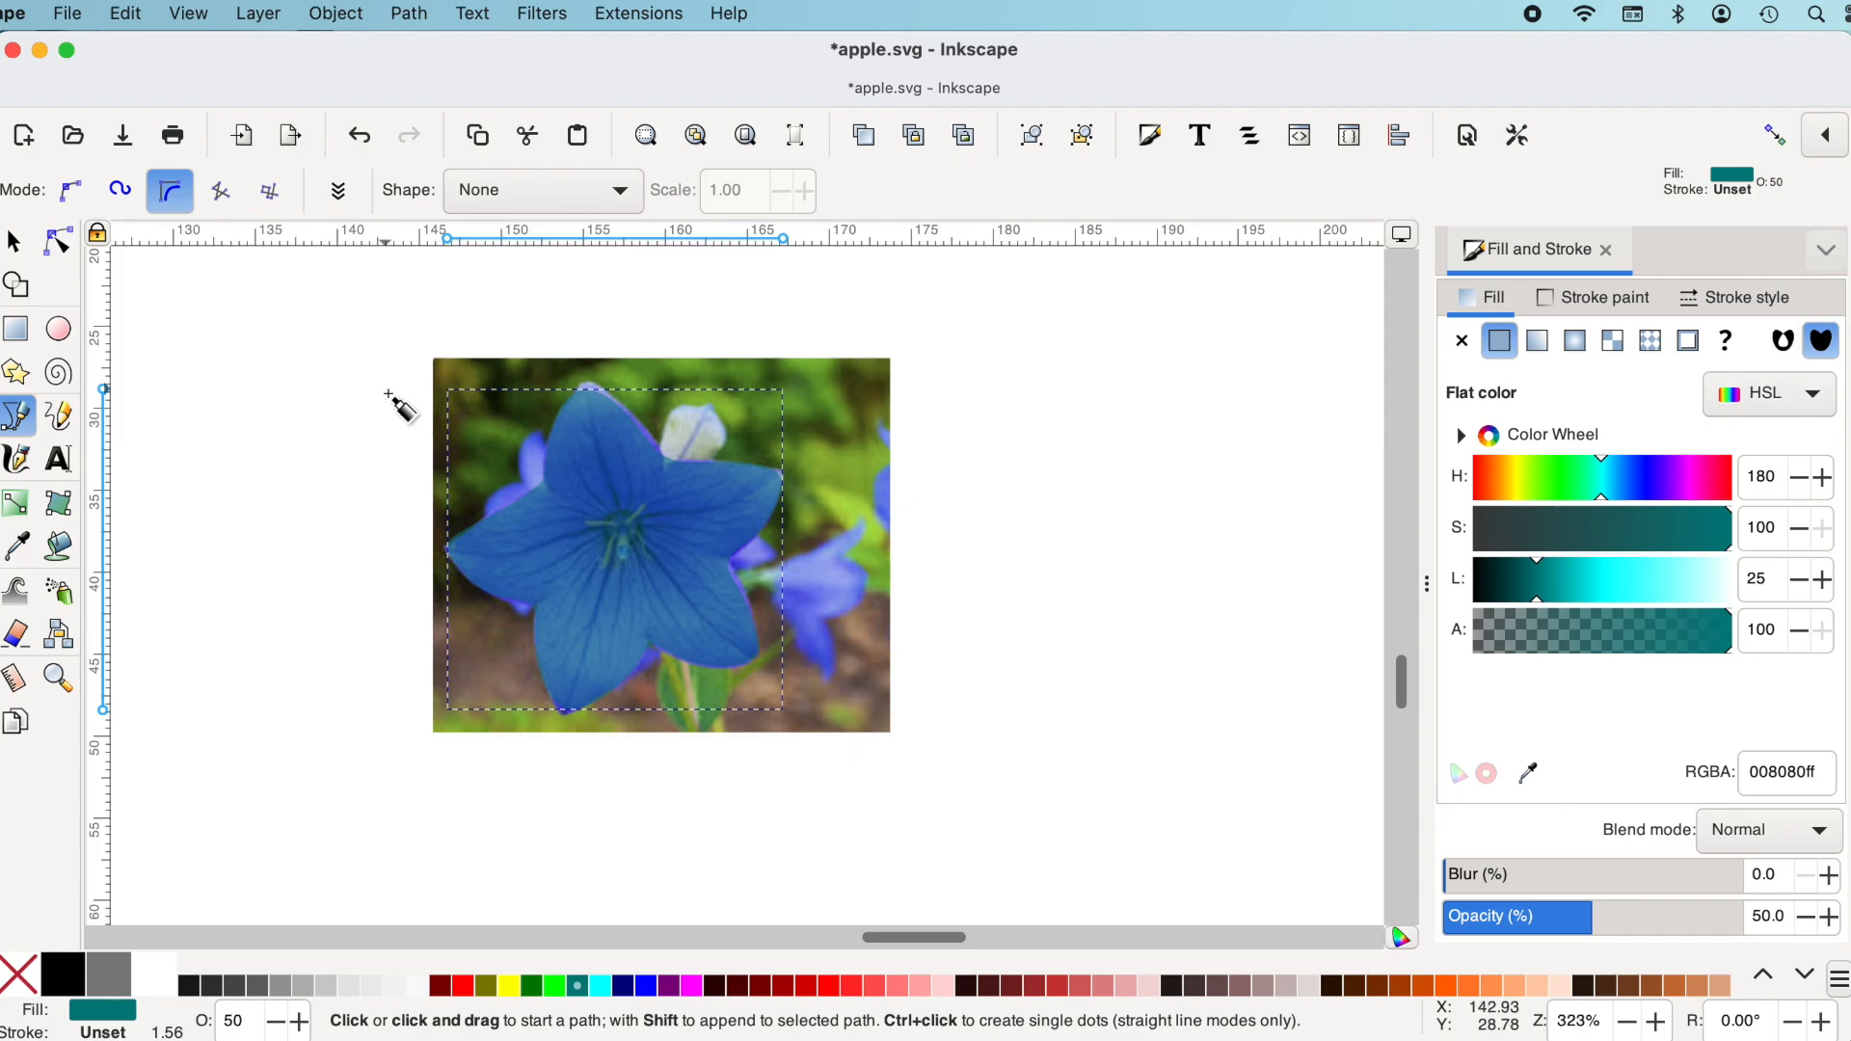
Raise the traced flower path to the top and clip the photo with it
click(16, 246)
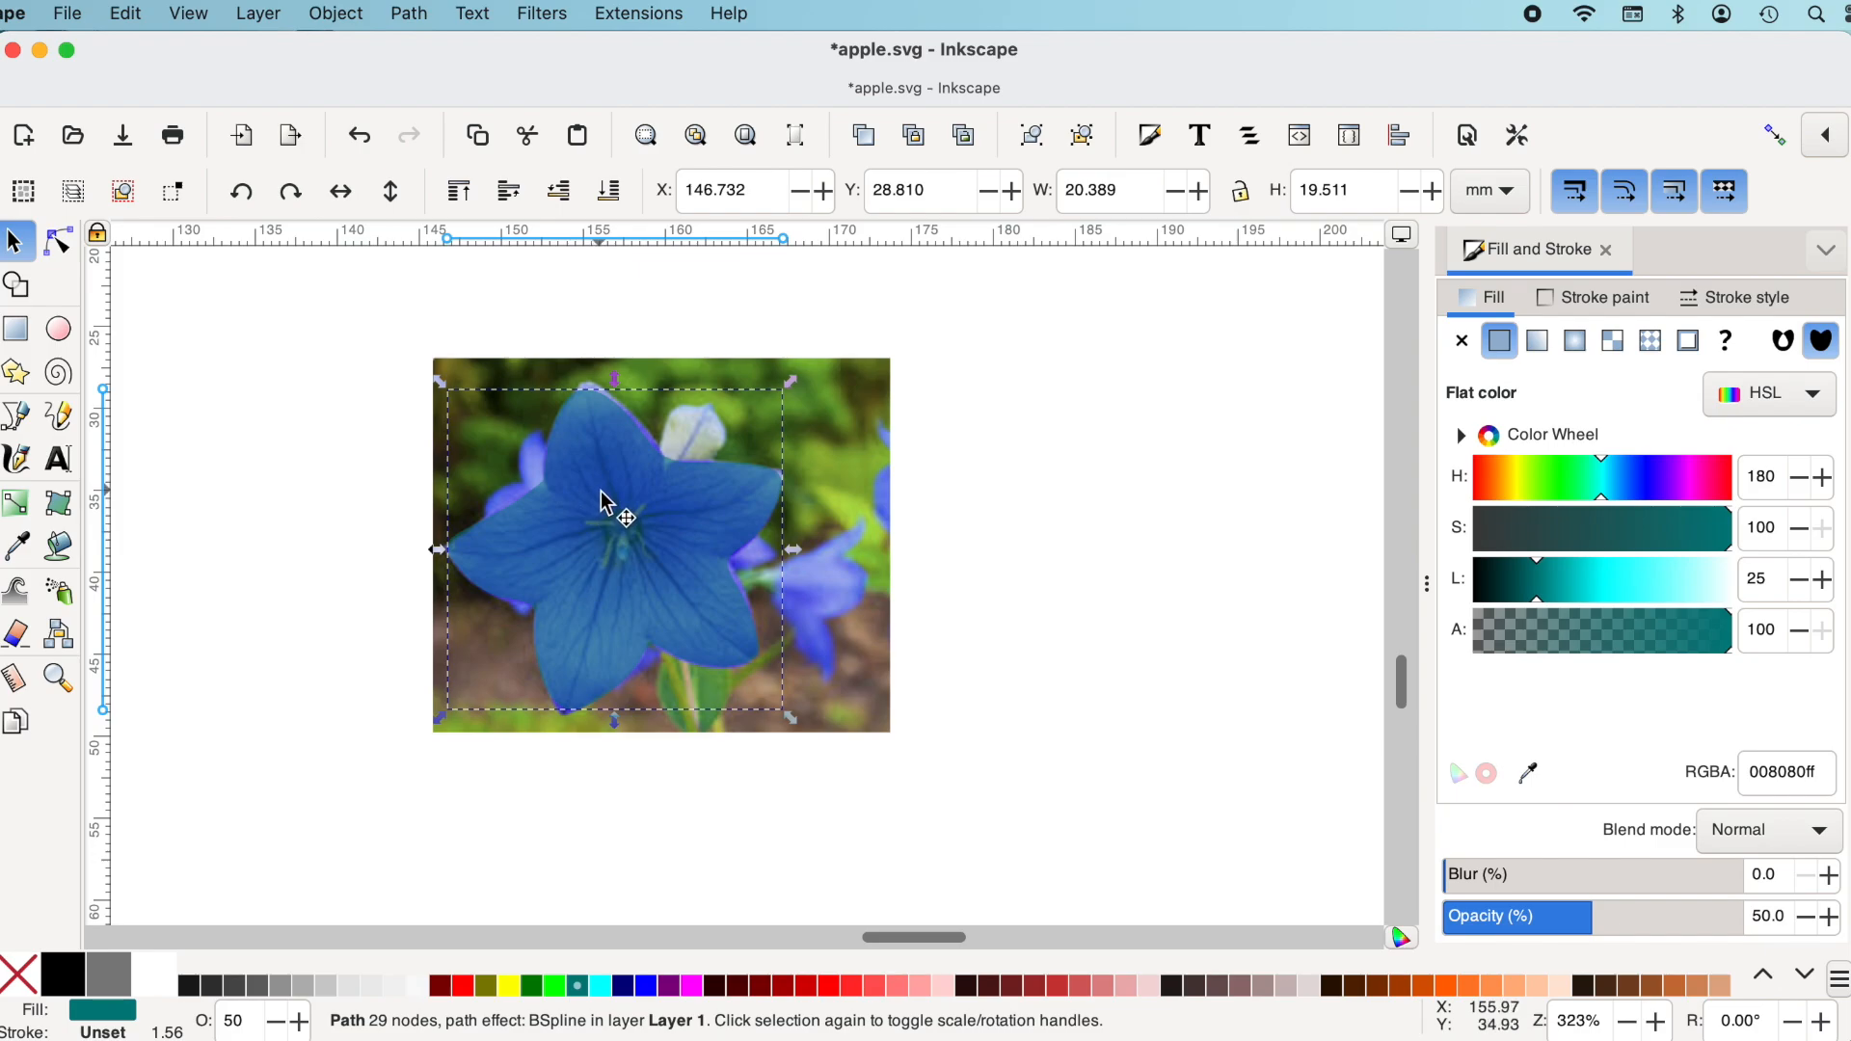
click(466, 204)
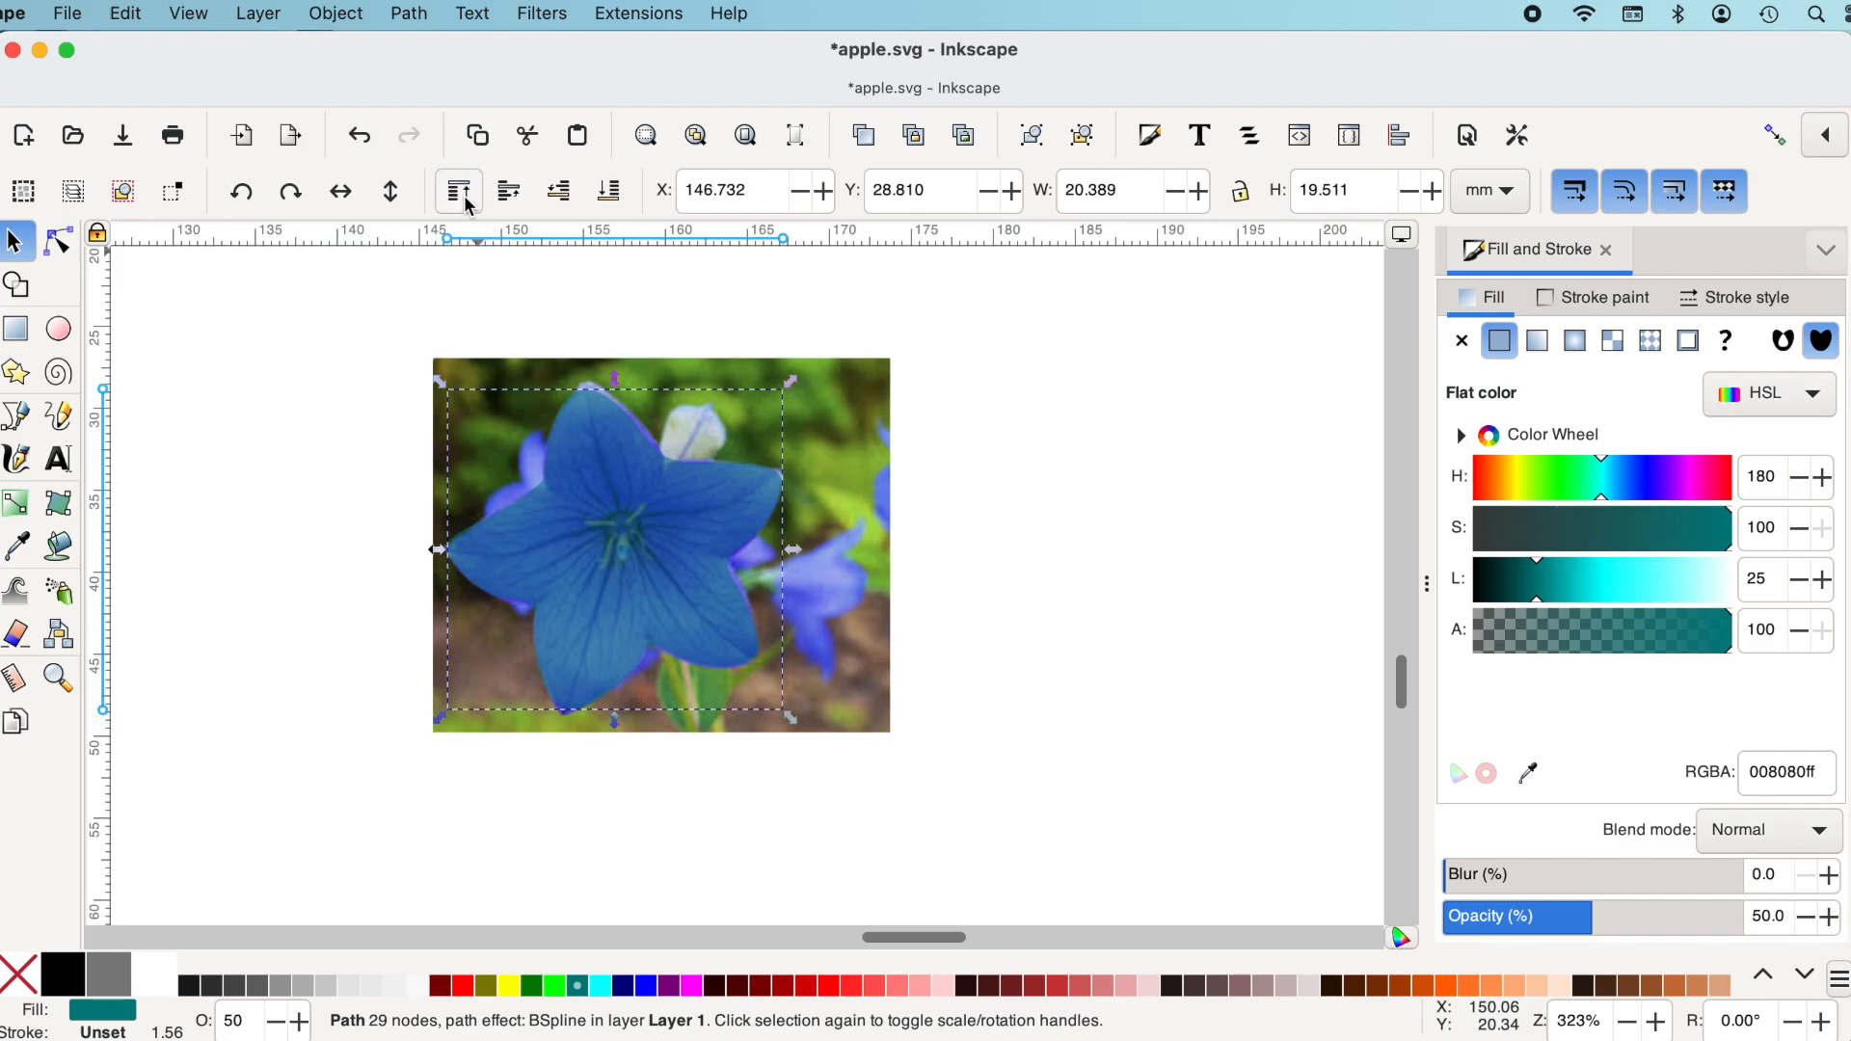
drag(376, 321, 991, 783)
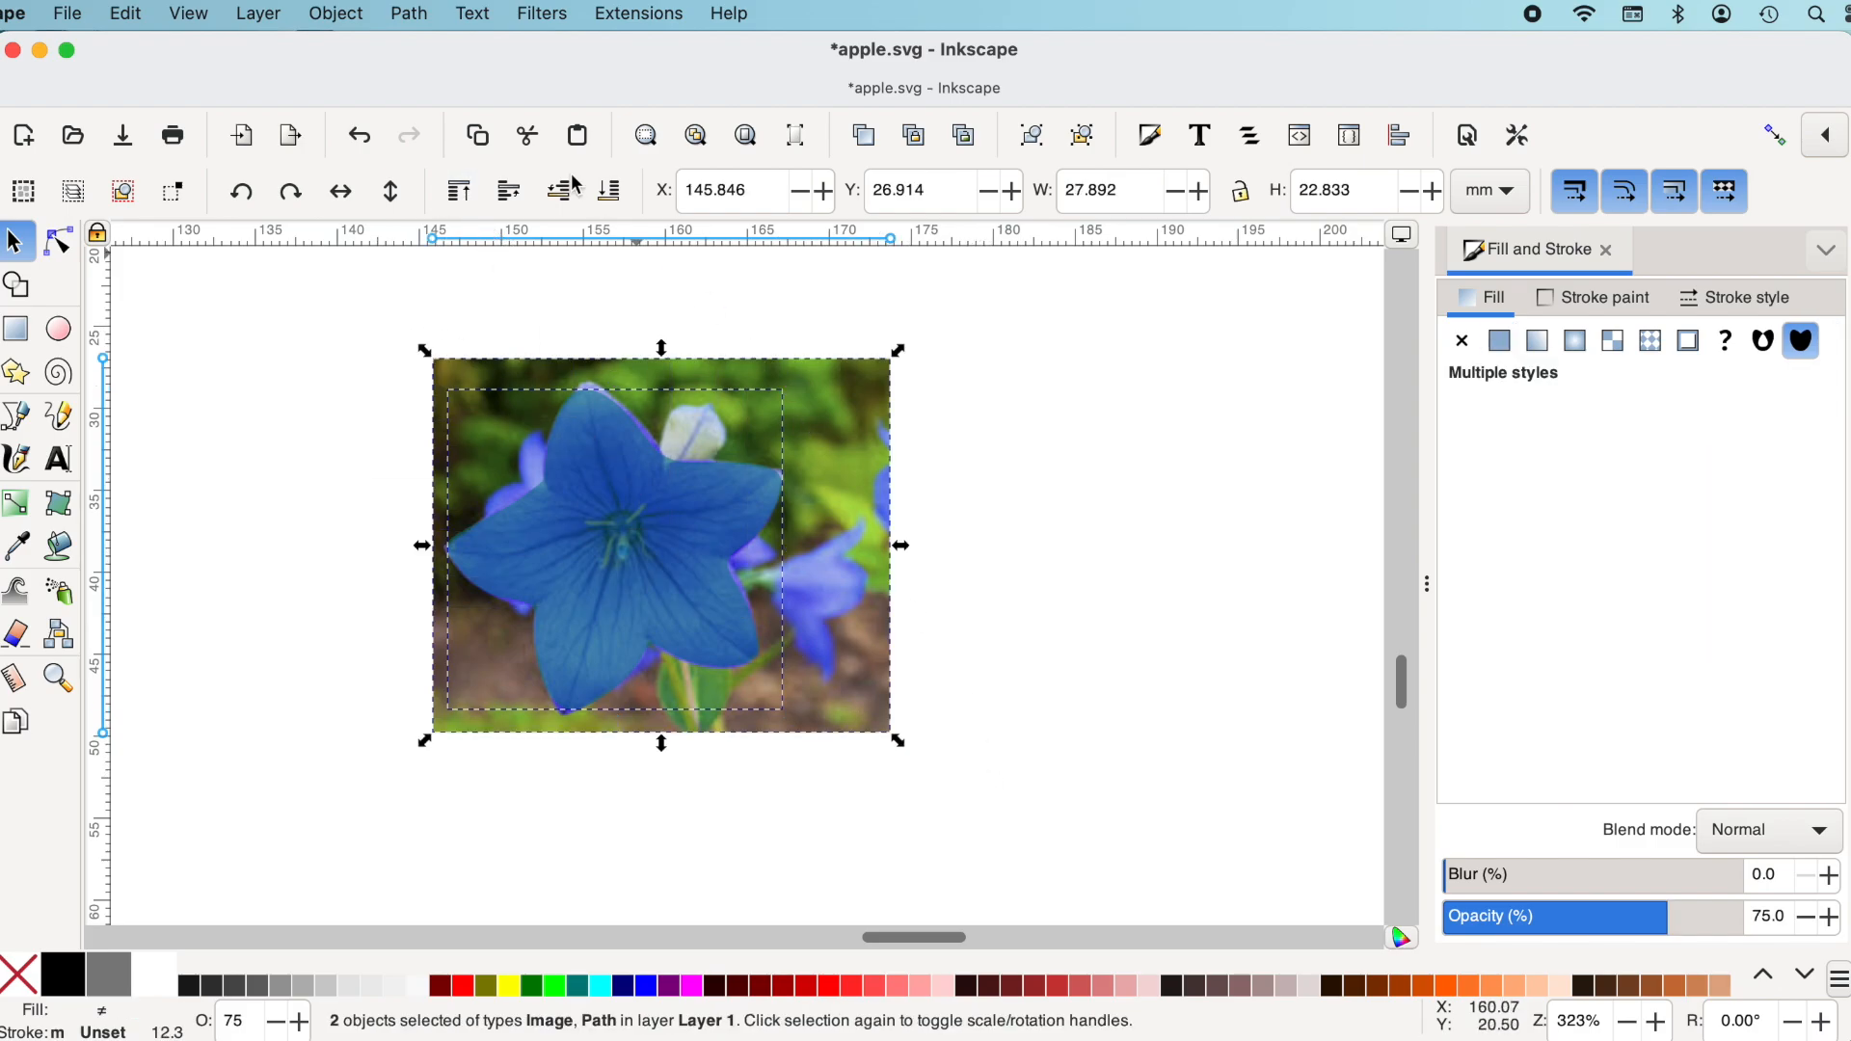
click(345, 22)
mouse_move(622, 349)
click(771, 351)
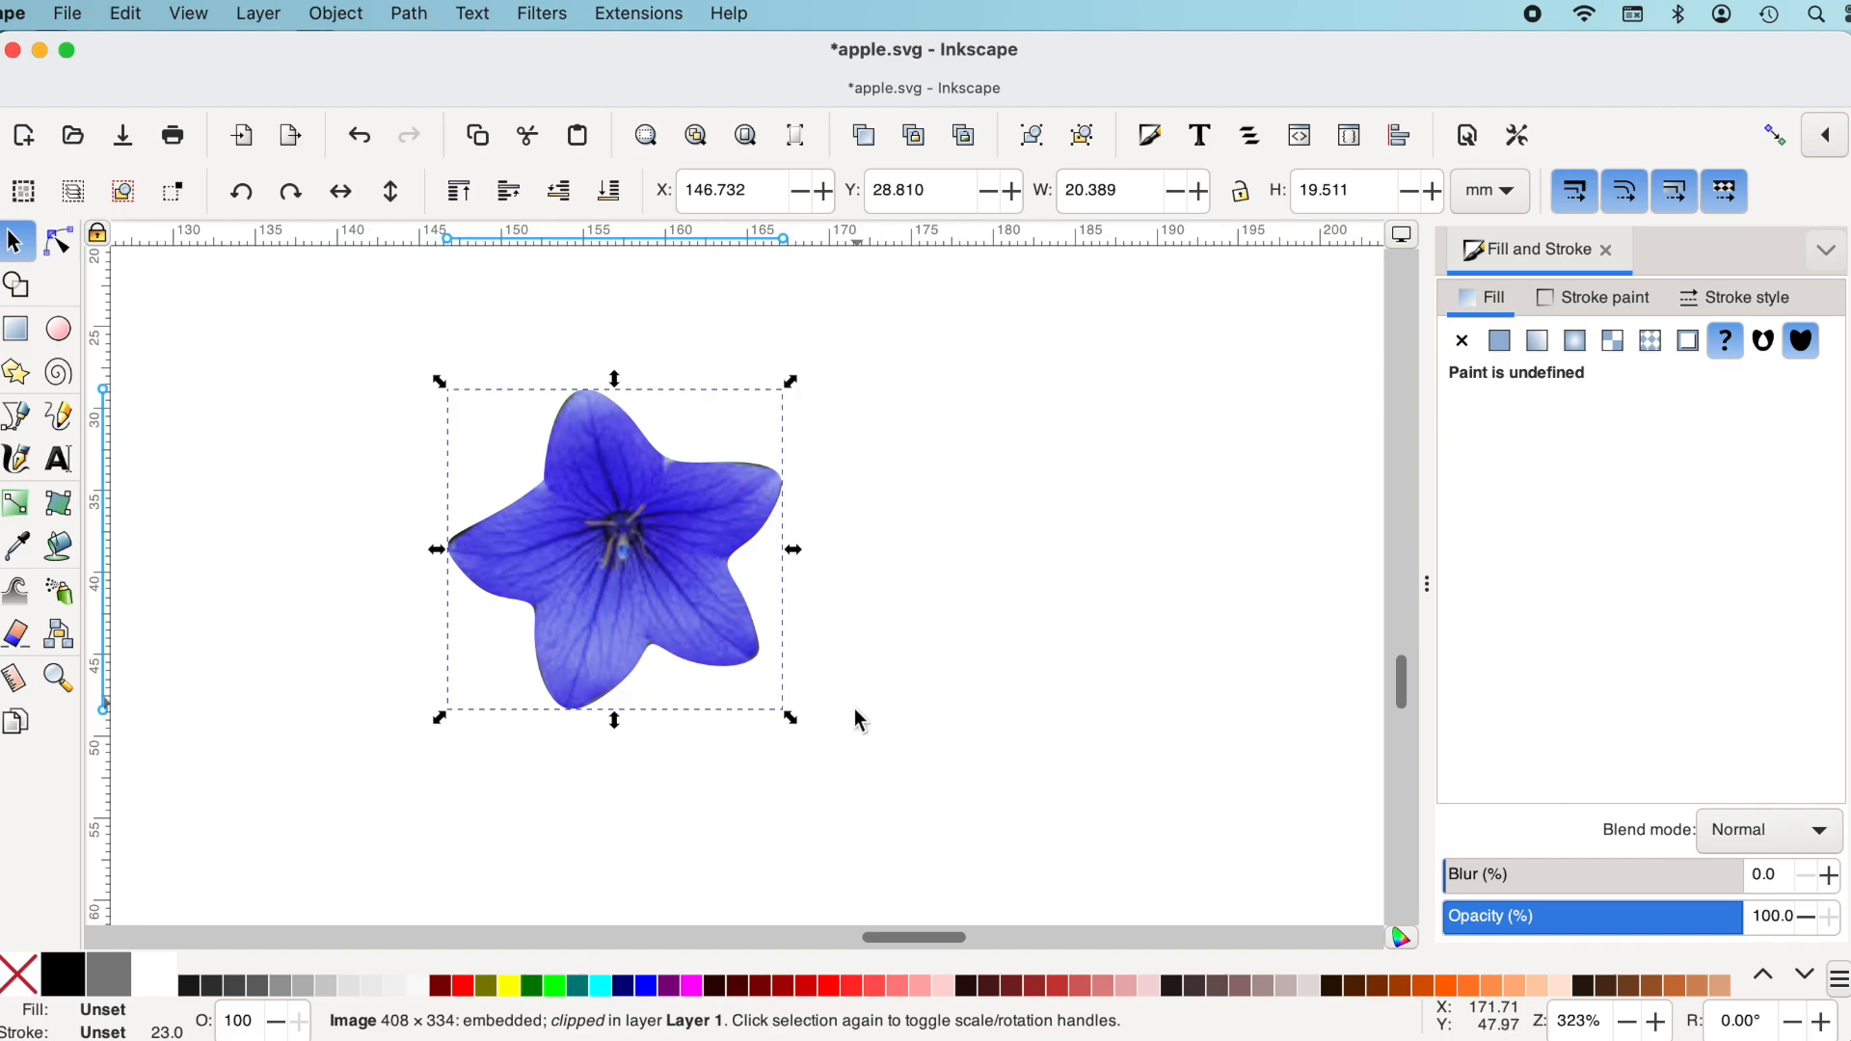
Move the clipped flower to about X 147.1 mm, Y 27.9 mm, and release its clip
drag(683, 618, 691, 604)
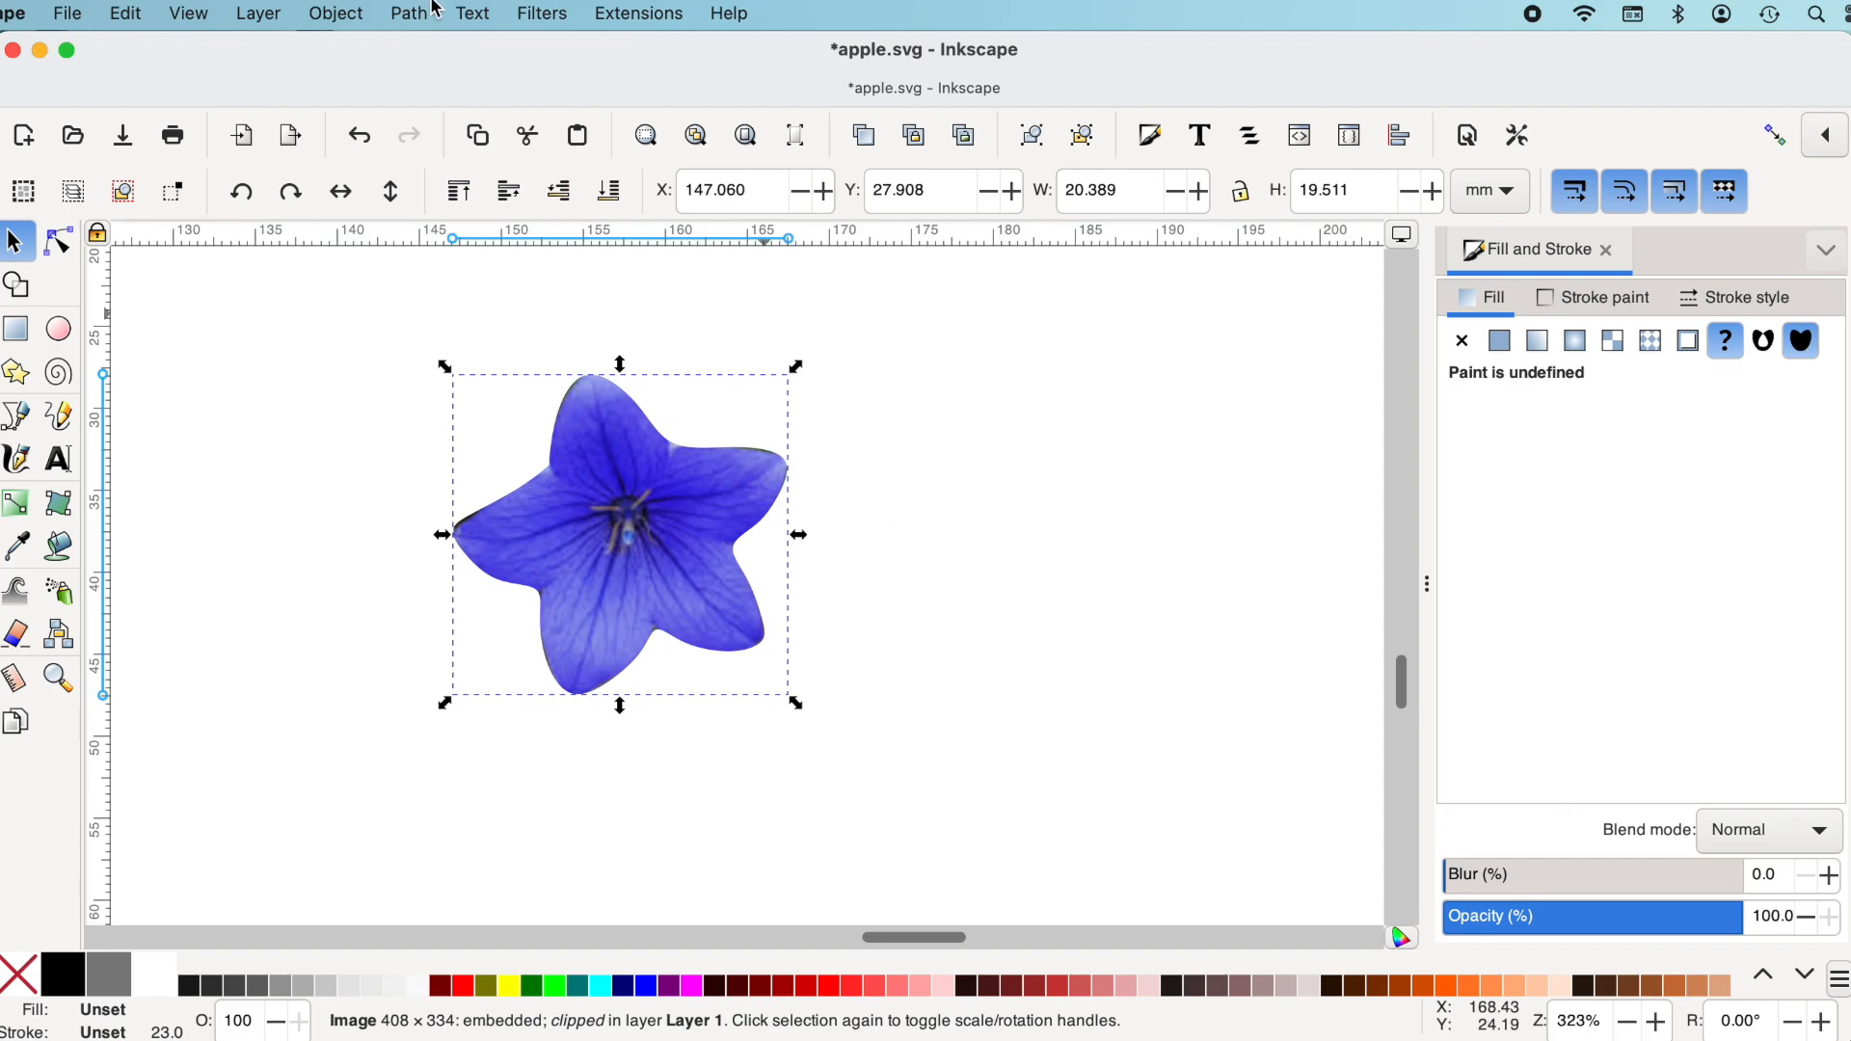
click(328, 14)
mouse_move(378, 347)
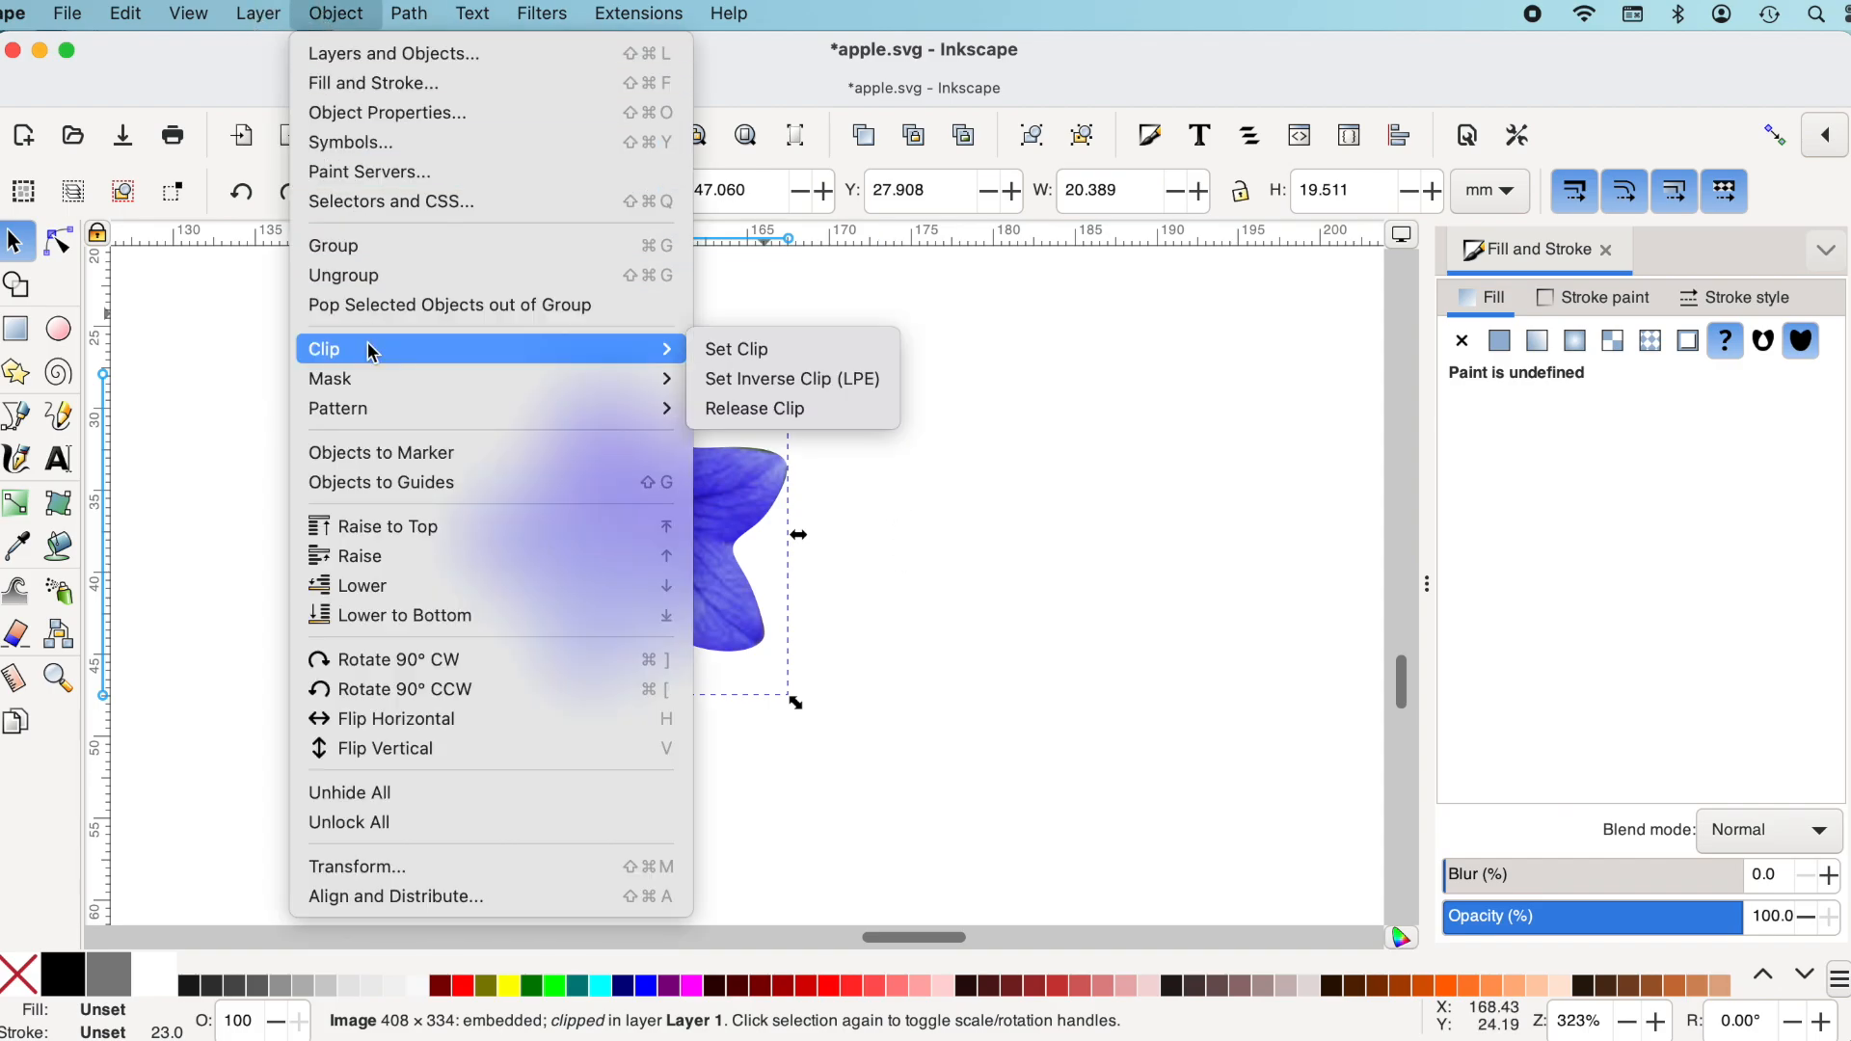
click(835, 409)
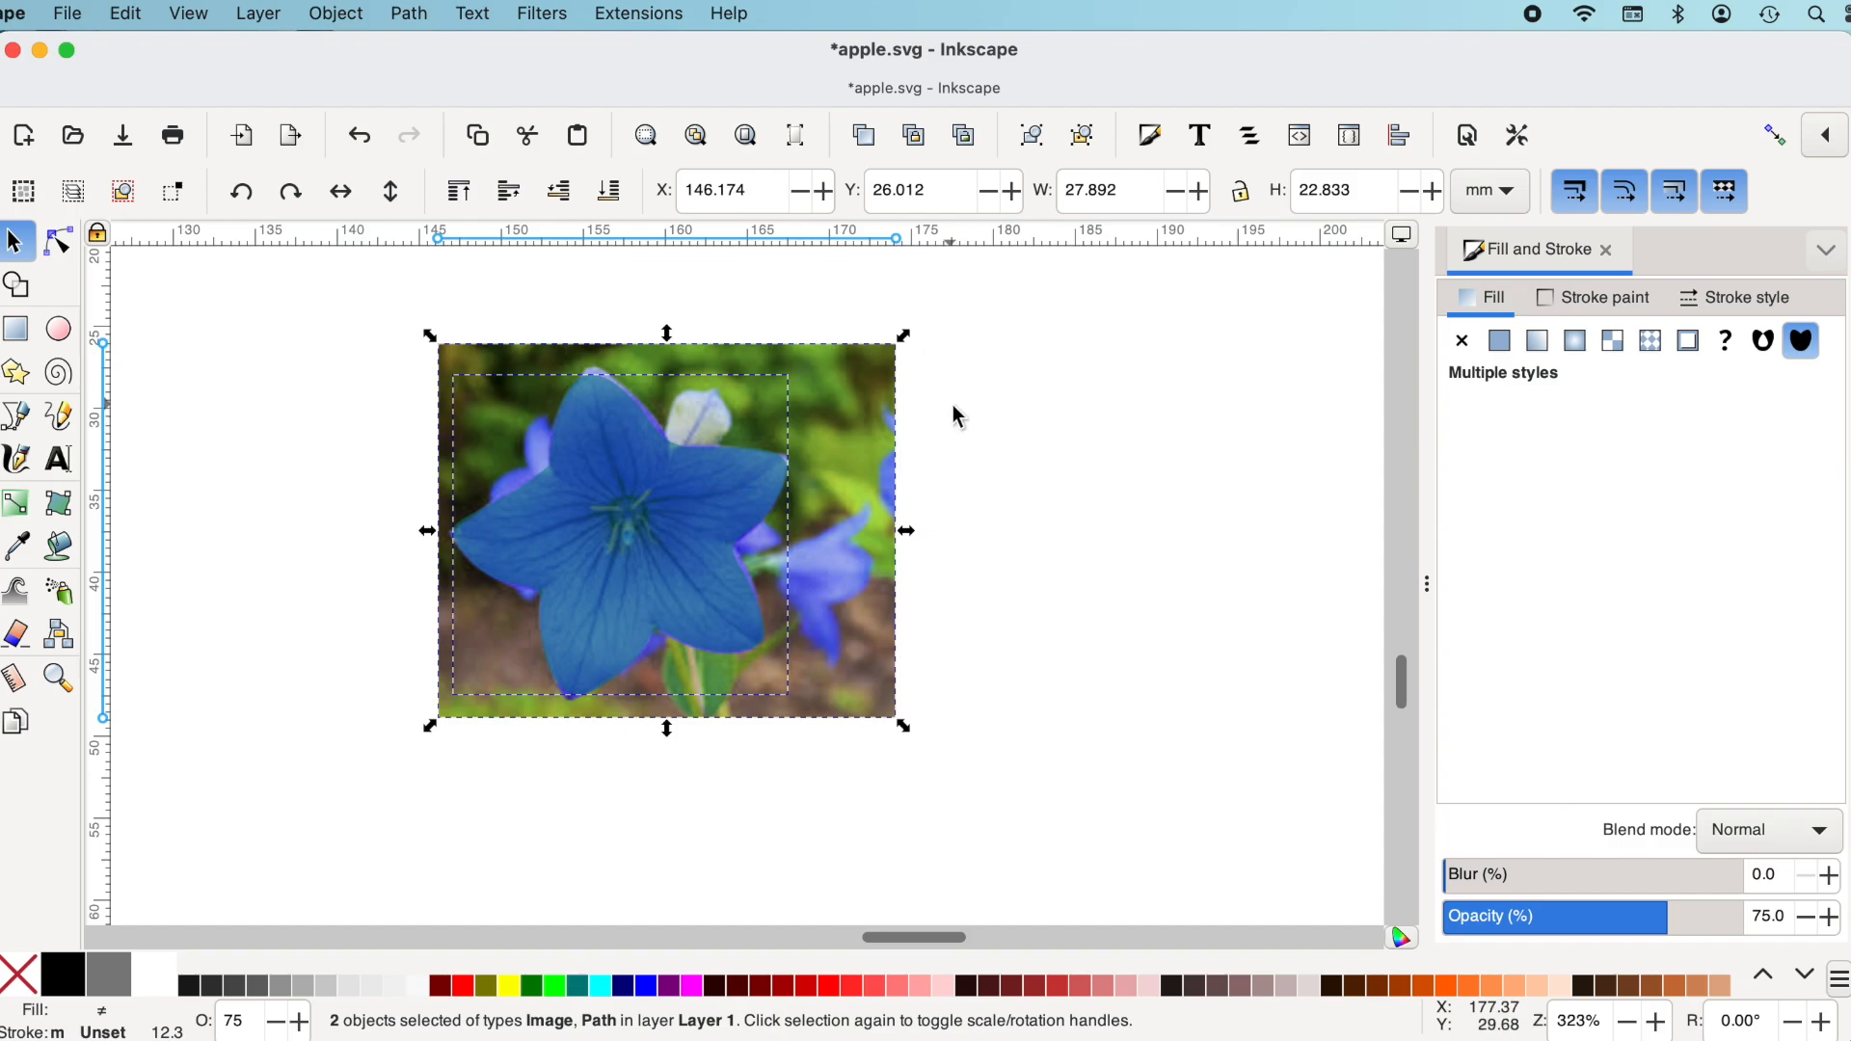
key(alt)
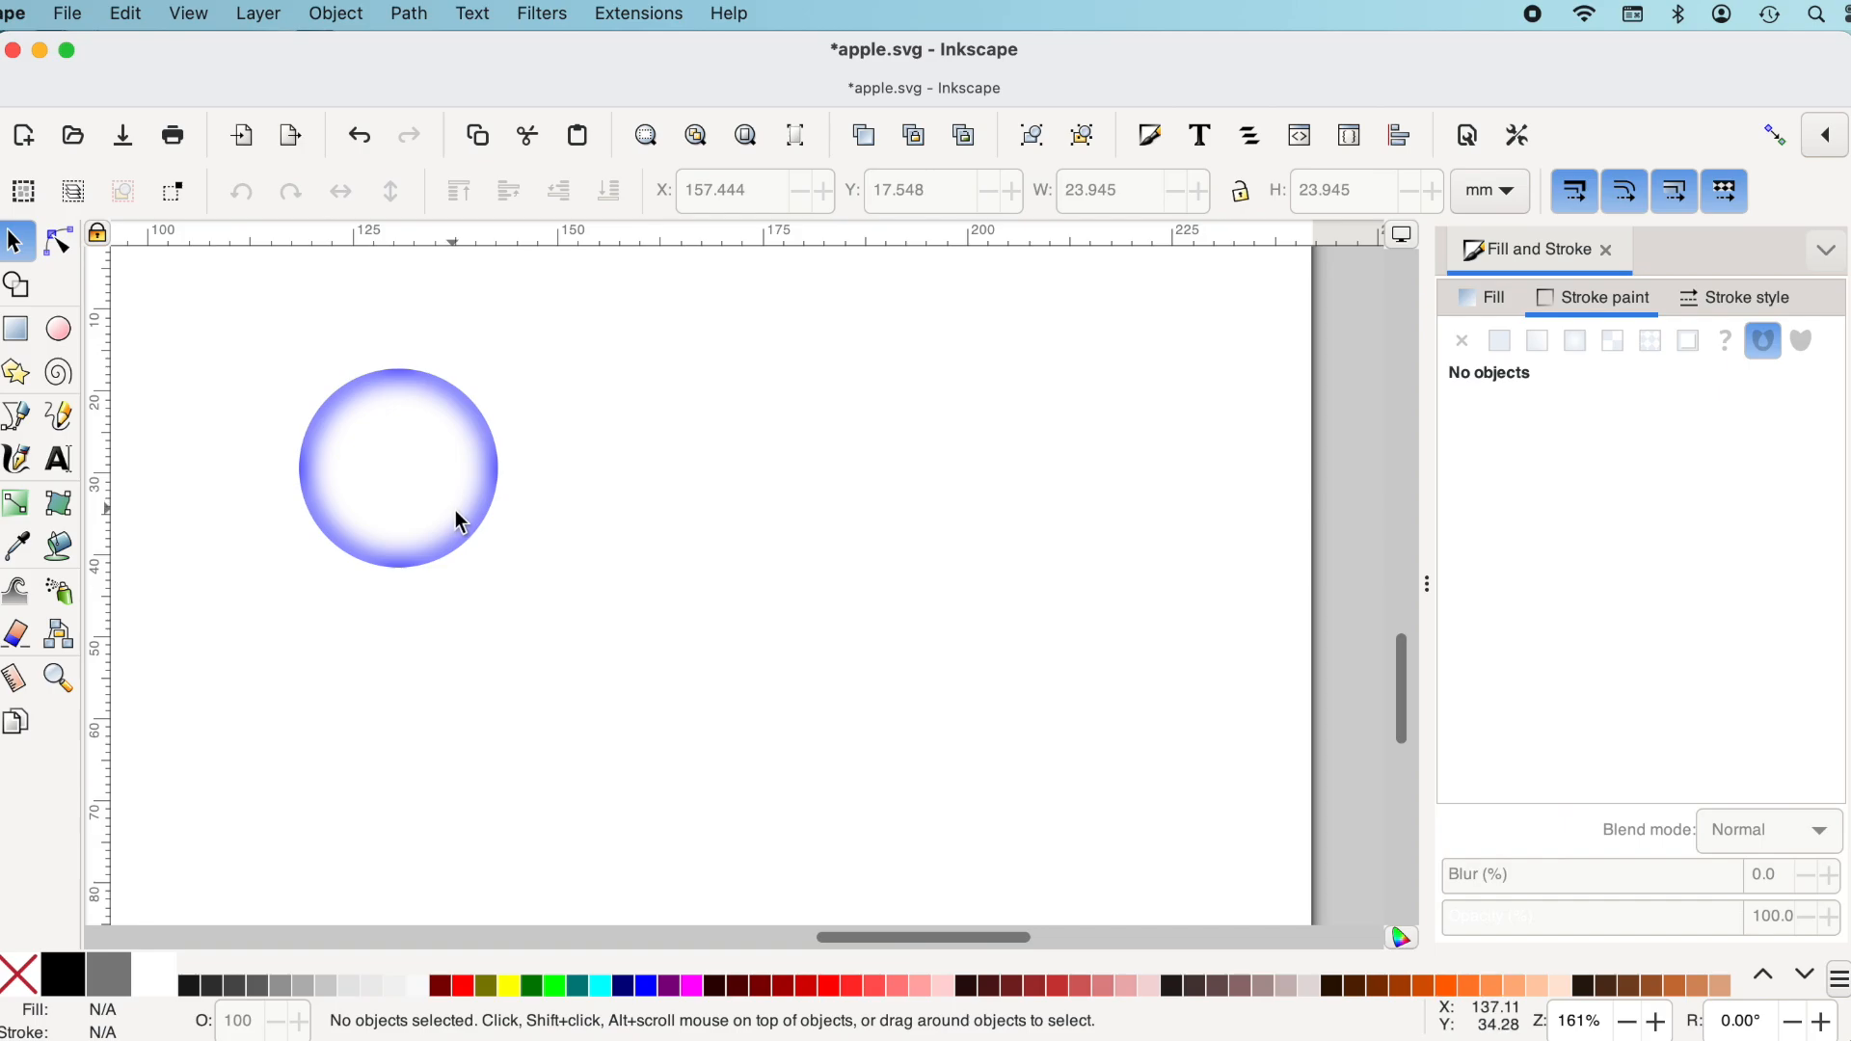
Move the clipped blurred circle to about X 123.7 mm, Y 19.8 mm, and place a blue-outlined circle about 25.5 mm across at X 163.2 mm, Y 18.9 mm
mouse_move(474, 511)
mouse_down()
mouse_move(514, 516)
mouse_move(515, 536)
mouse_up()
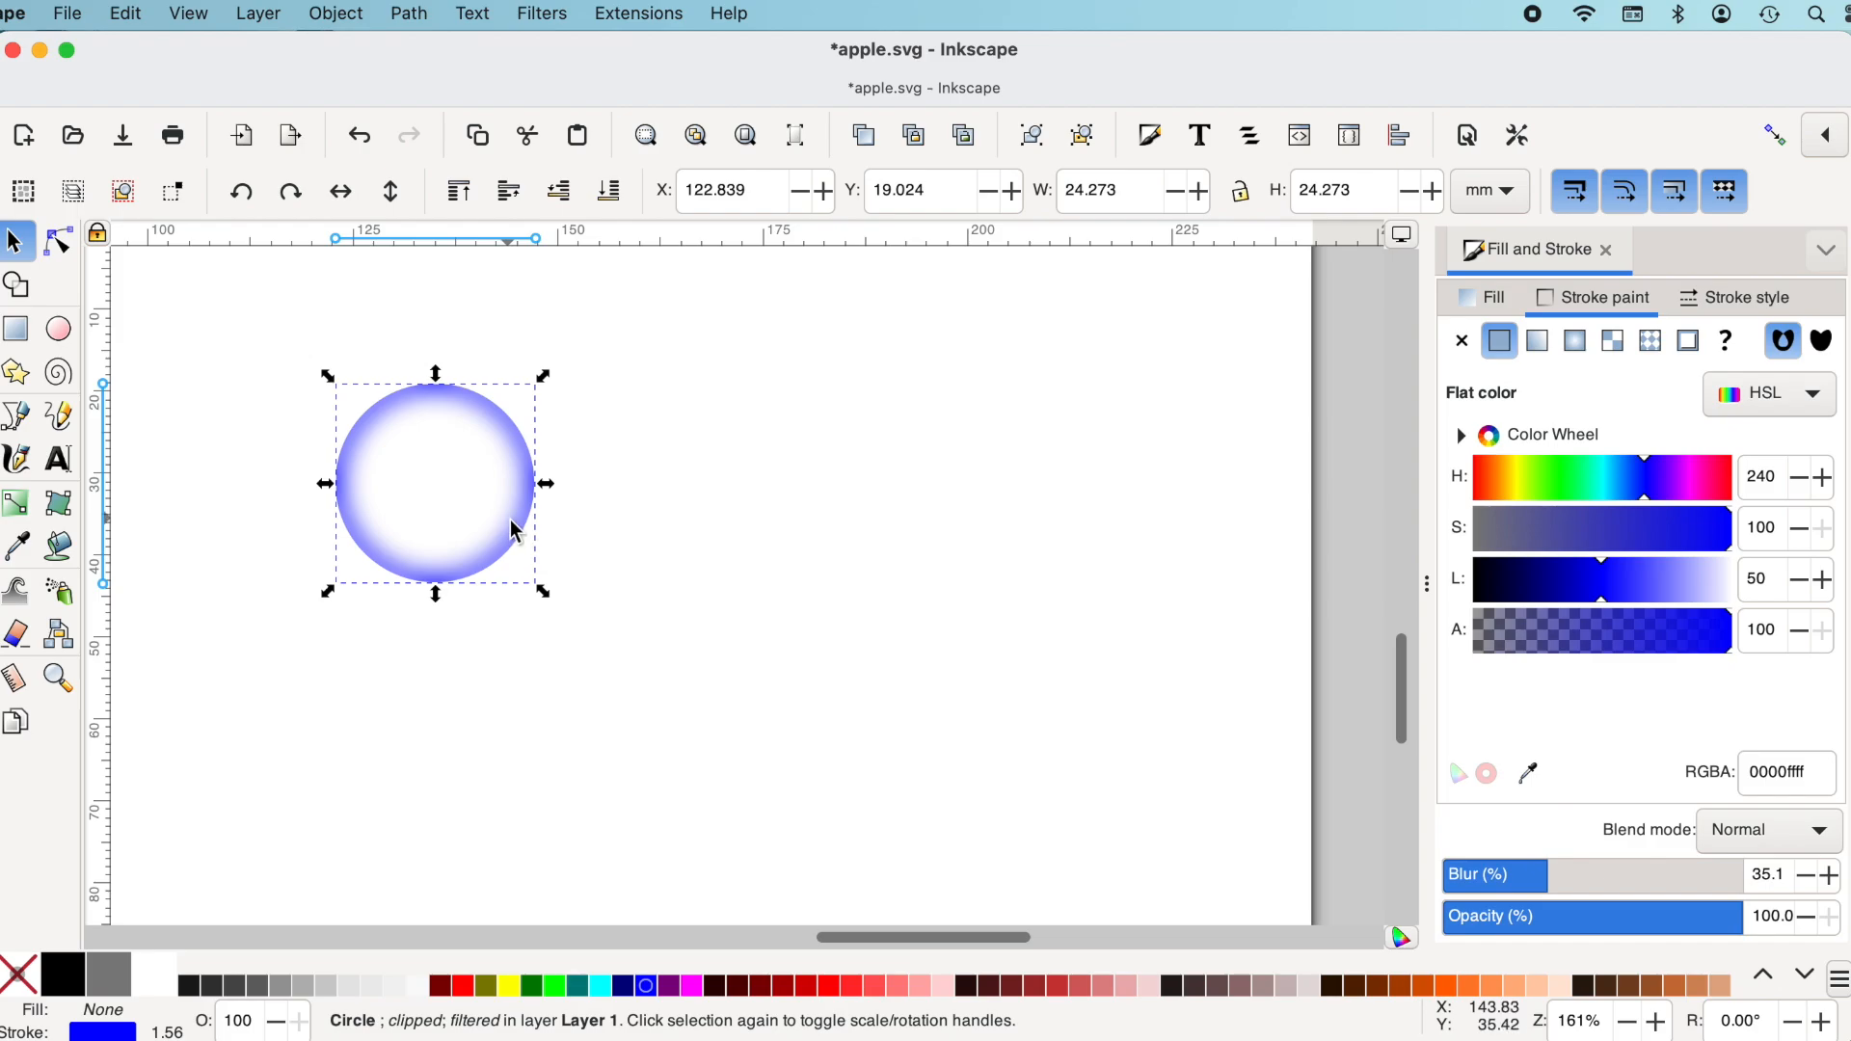
mouse_move(512, 525)
mouse_down()
mouse_move(511, 508)
mouse_move(518, 532)
mouse_up()
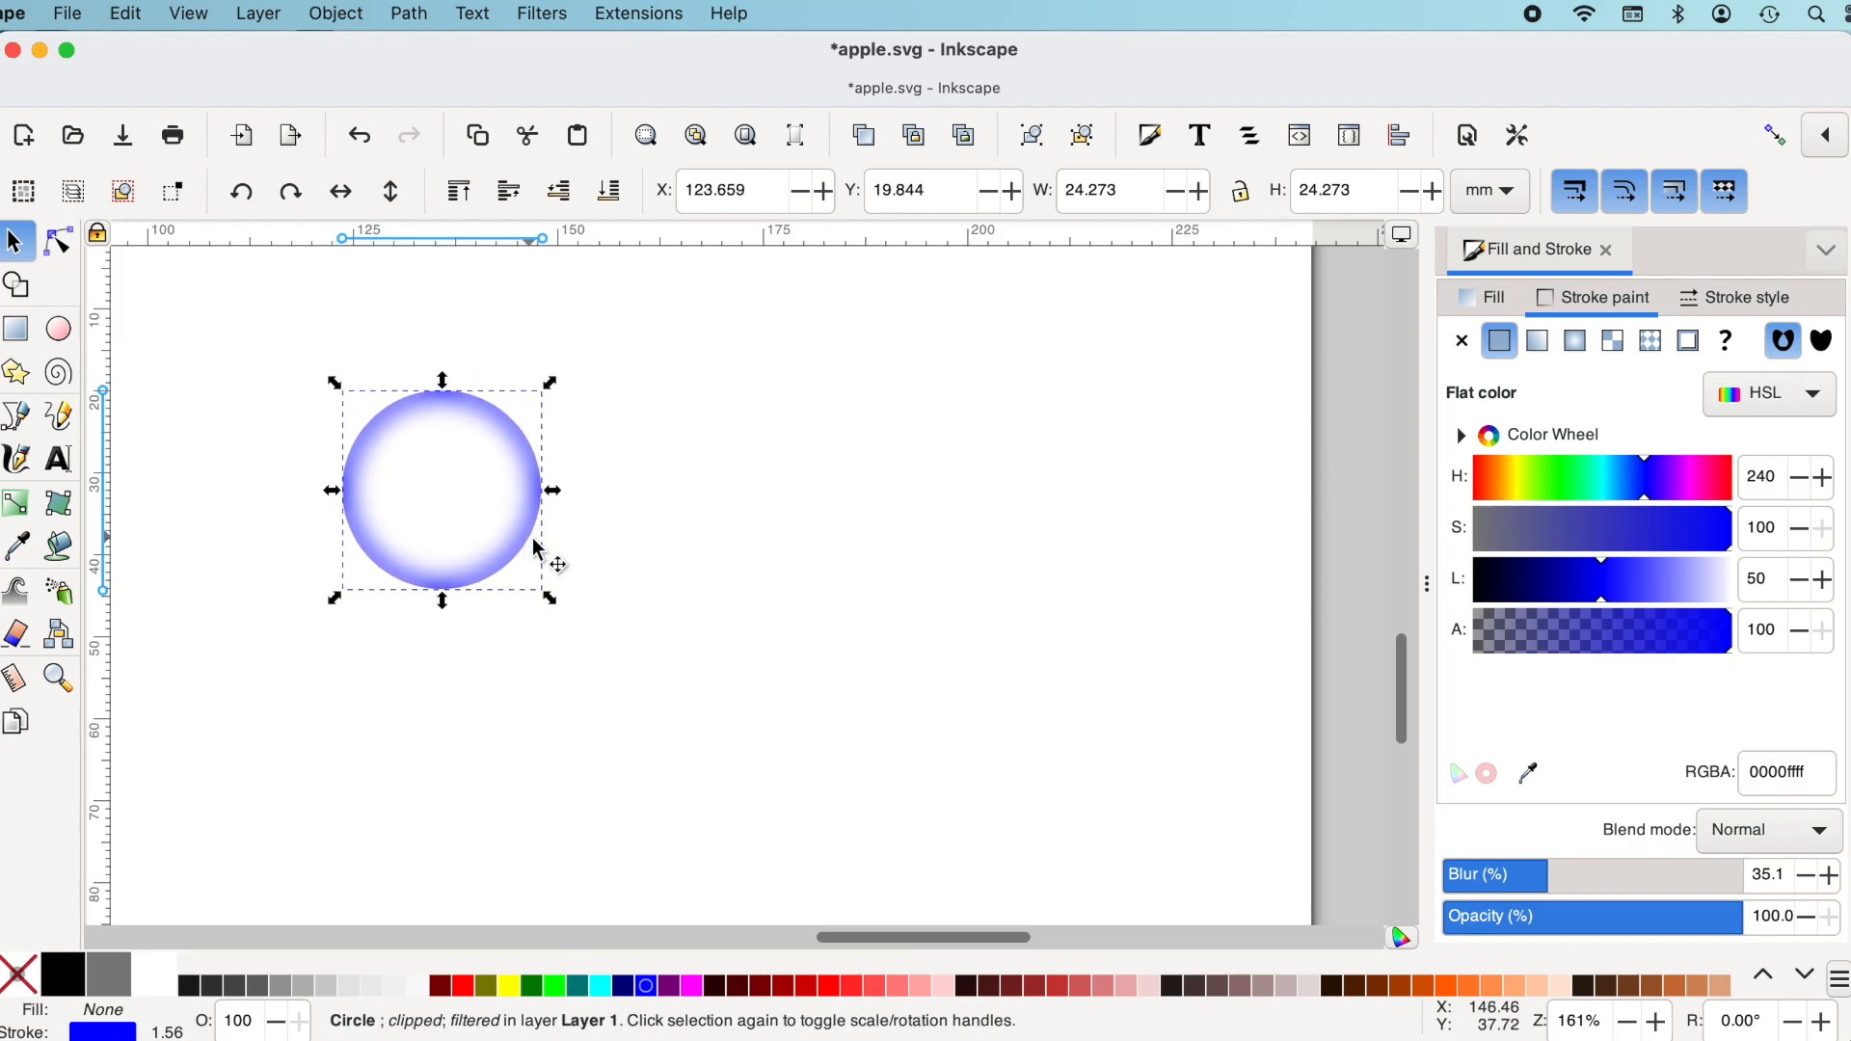
click(60, 332)
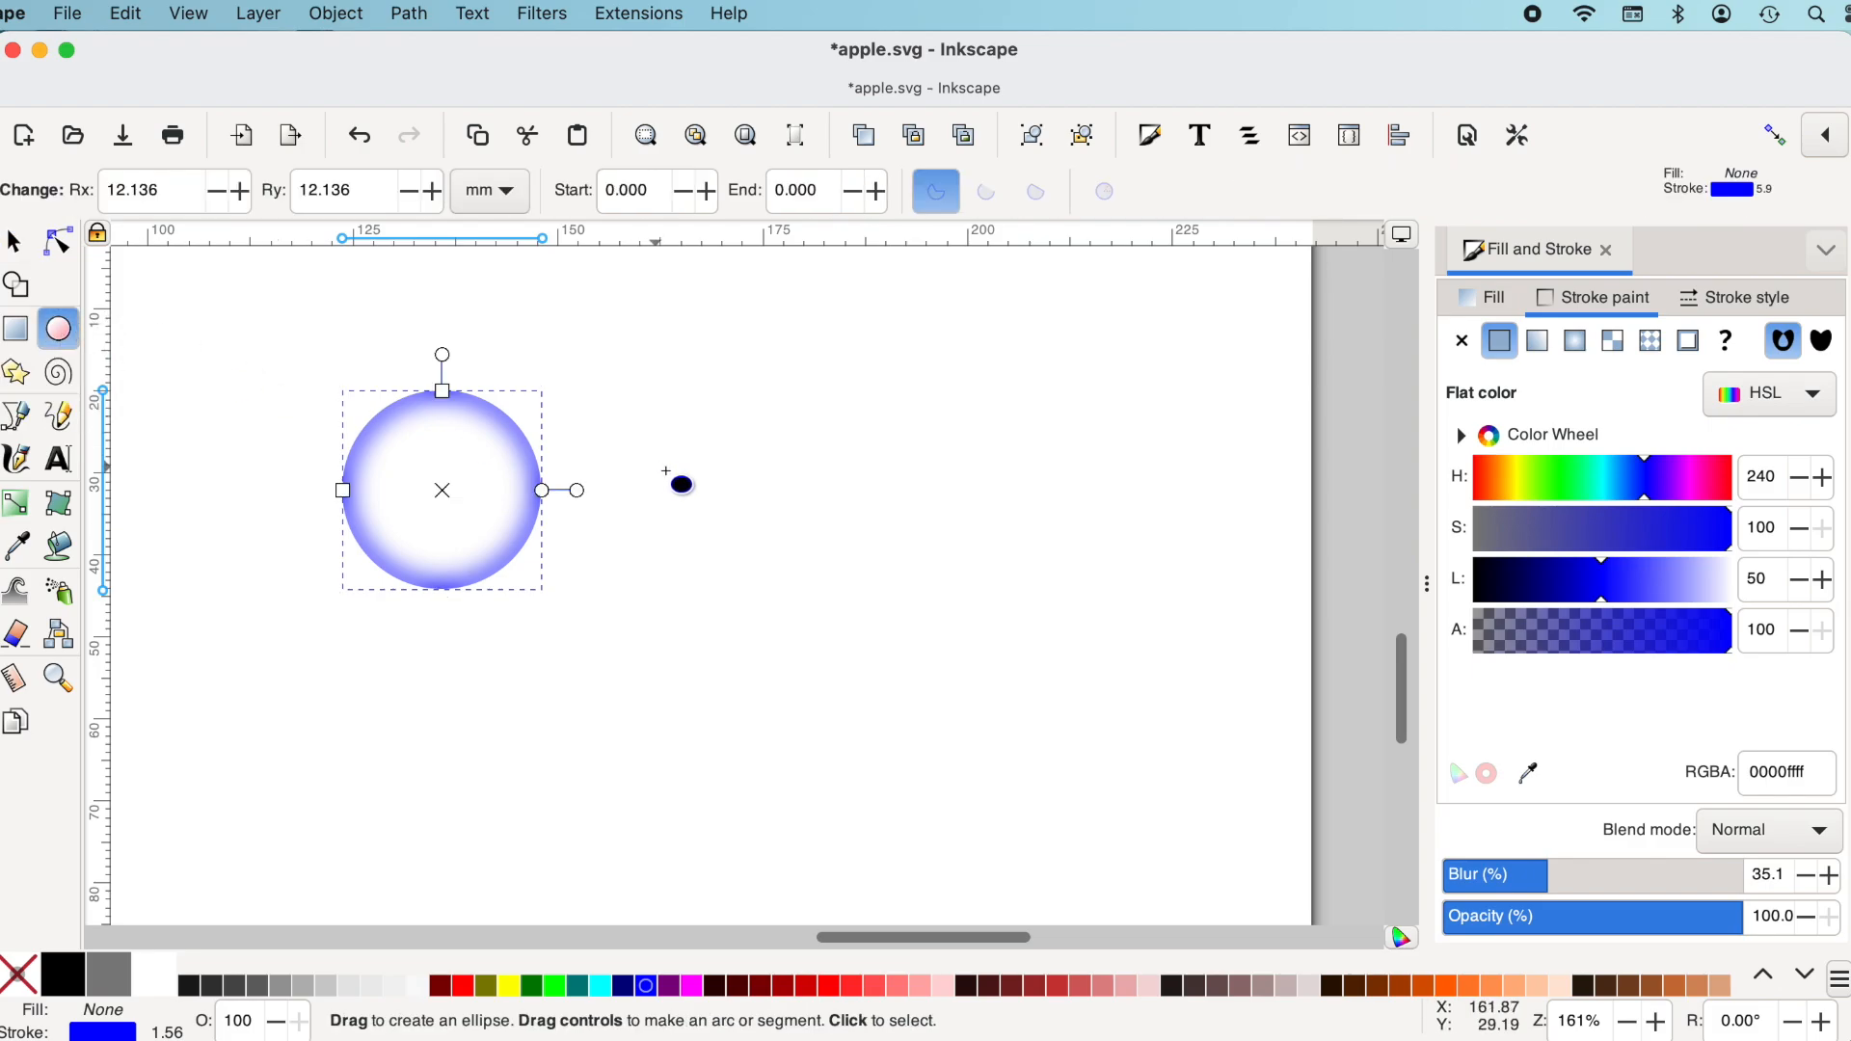
key(shift)
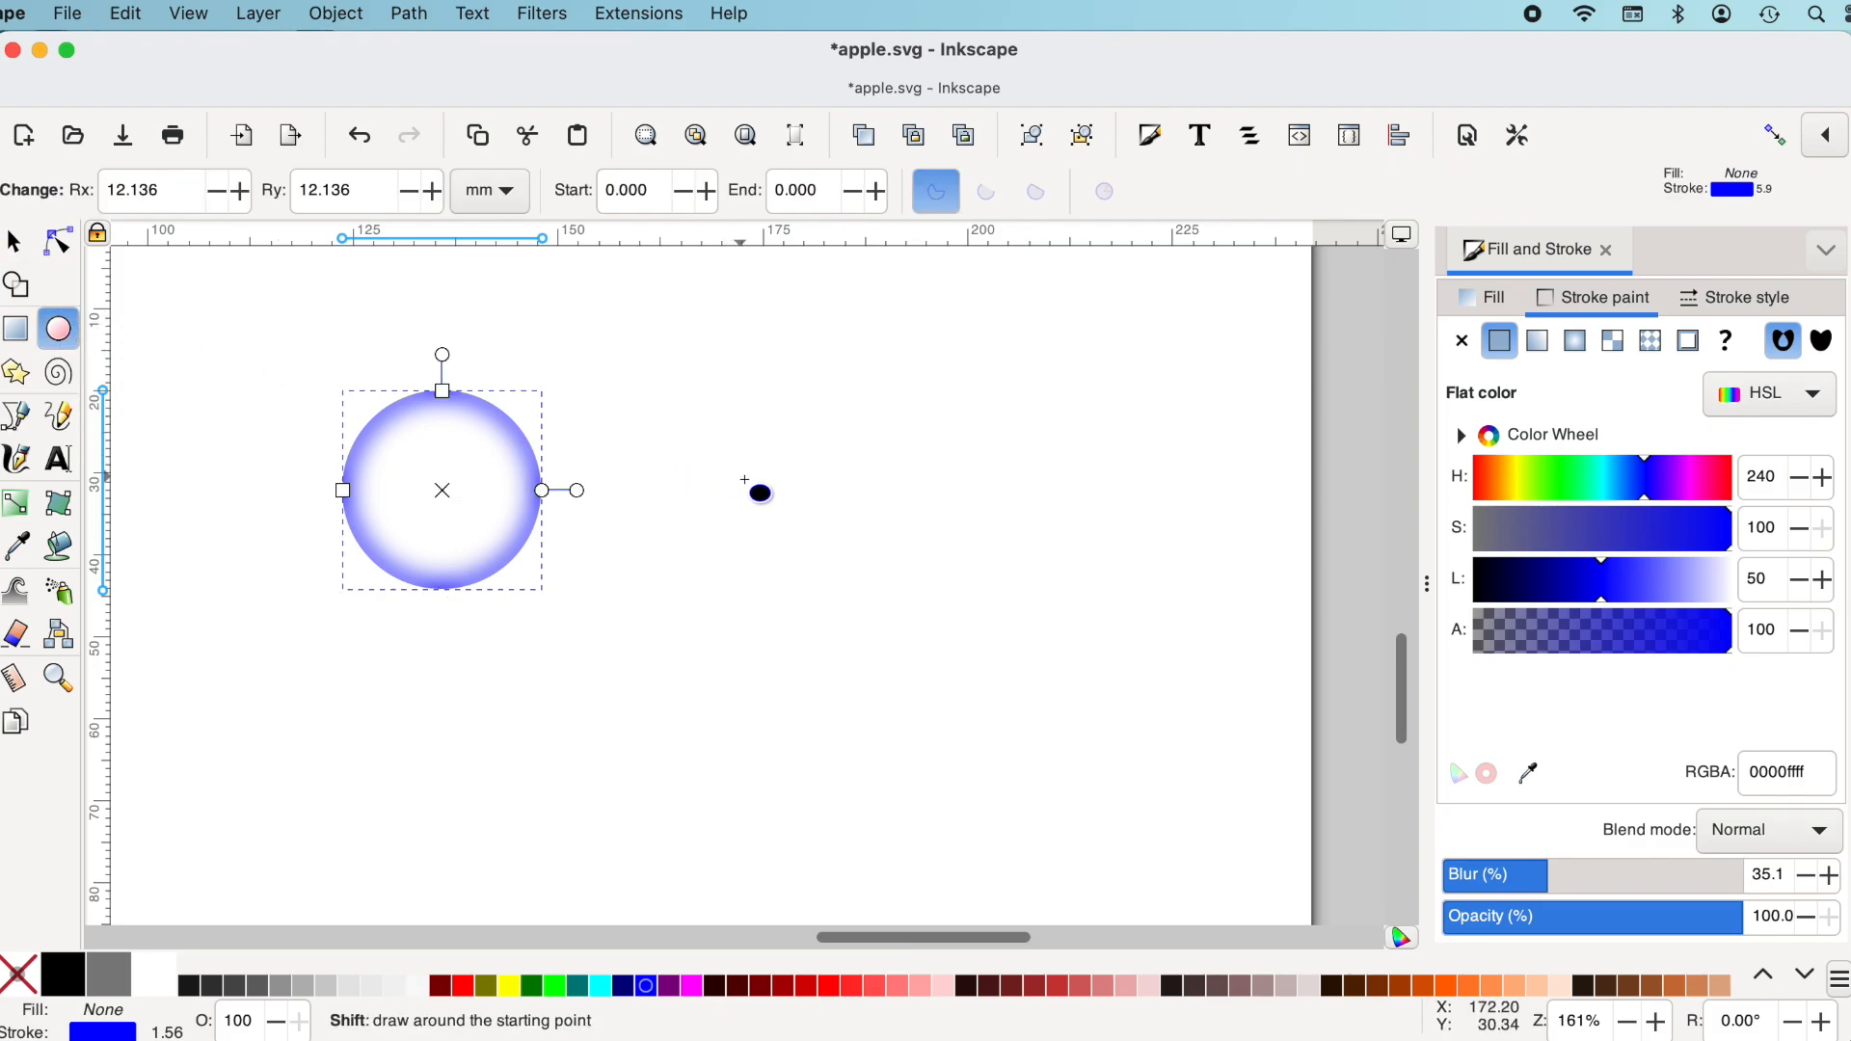
drag(756, 440, 856, 557)
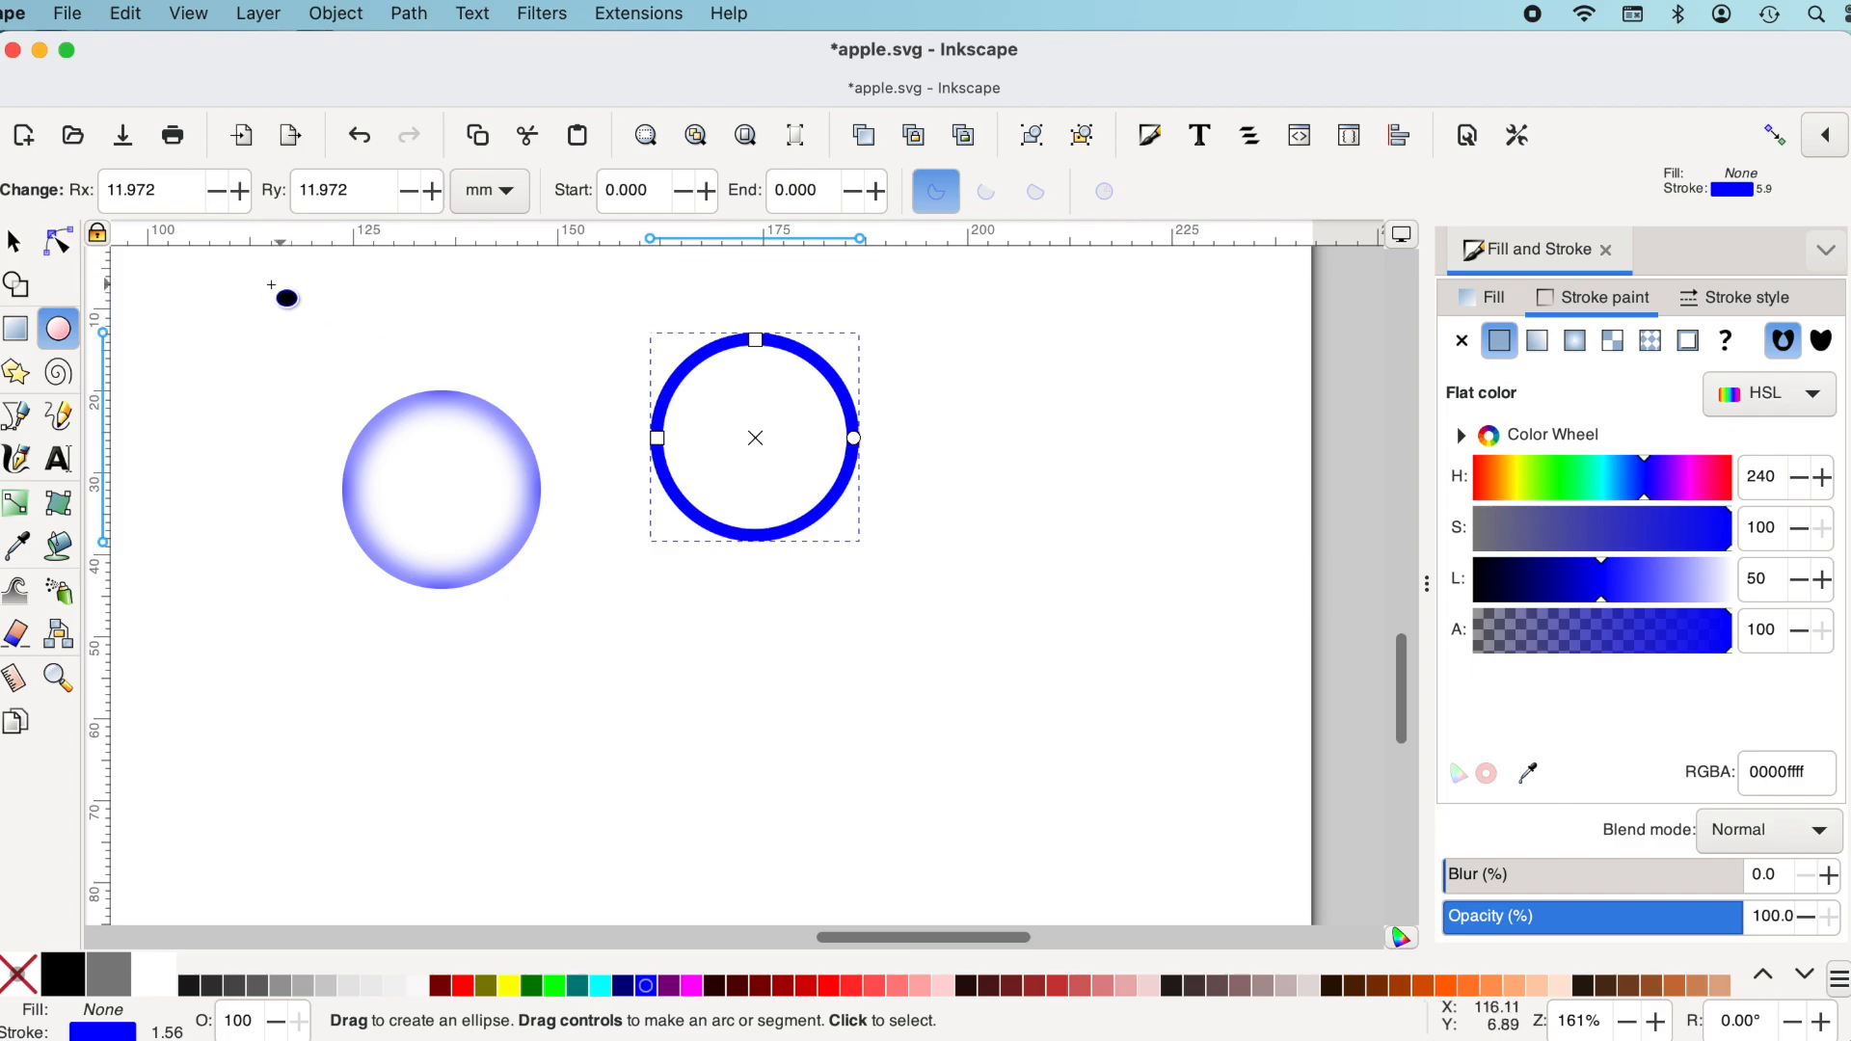
click(18, 244)
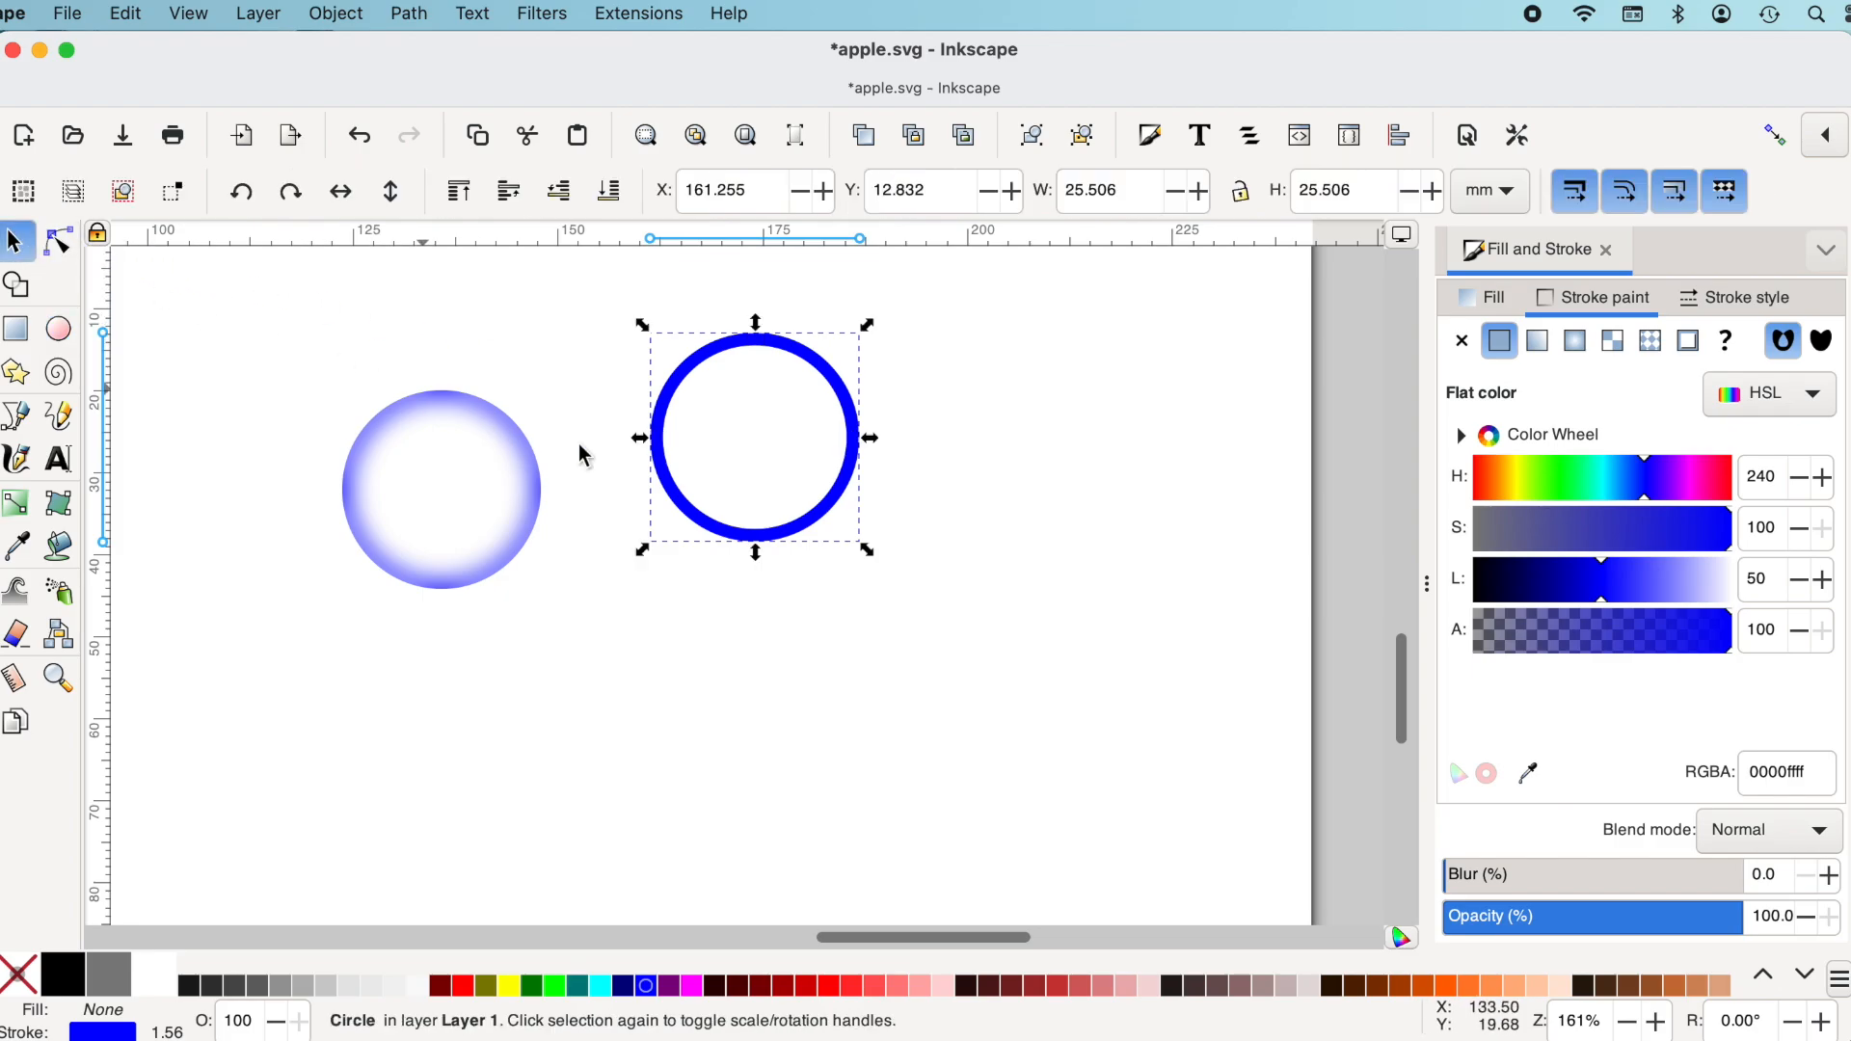
drag(813, 540, 823, 580)
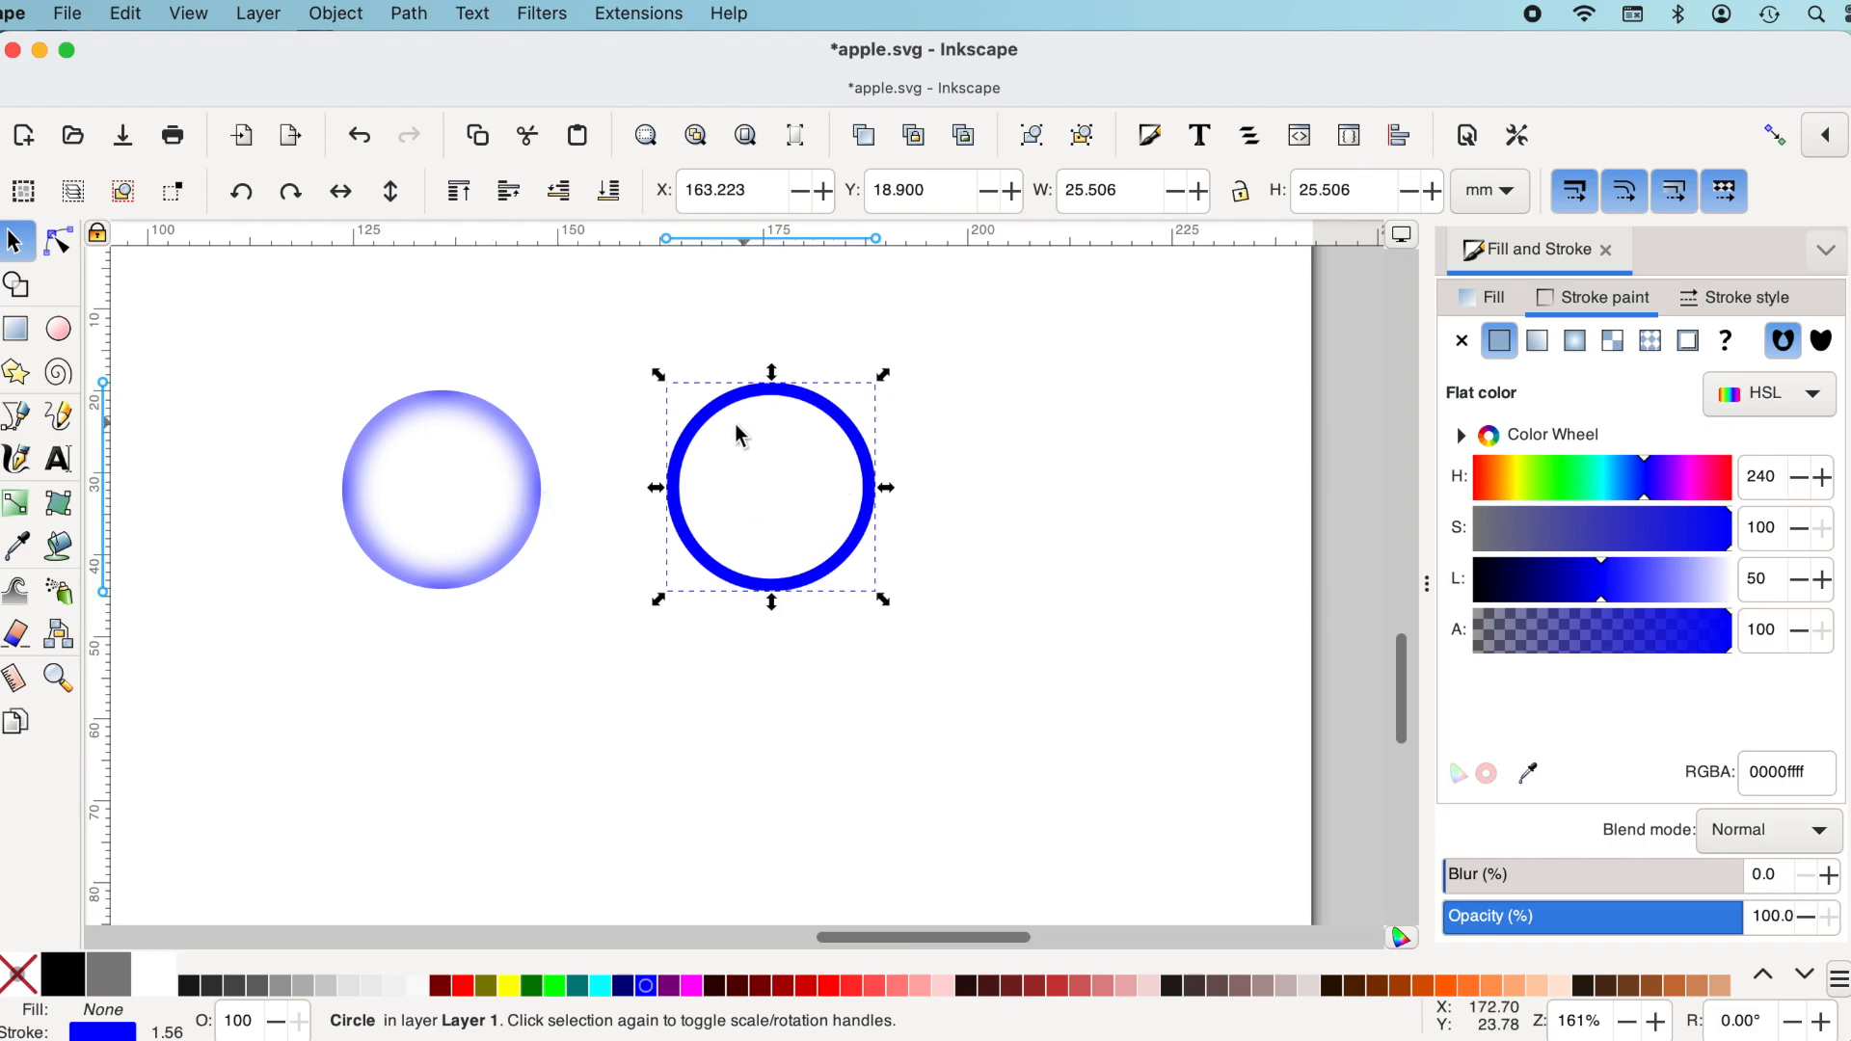
Set the new blue-outlined circle to no fill and blur it to 35.1%
click(1508, 265)
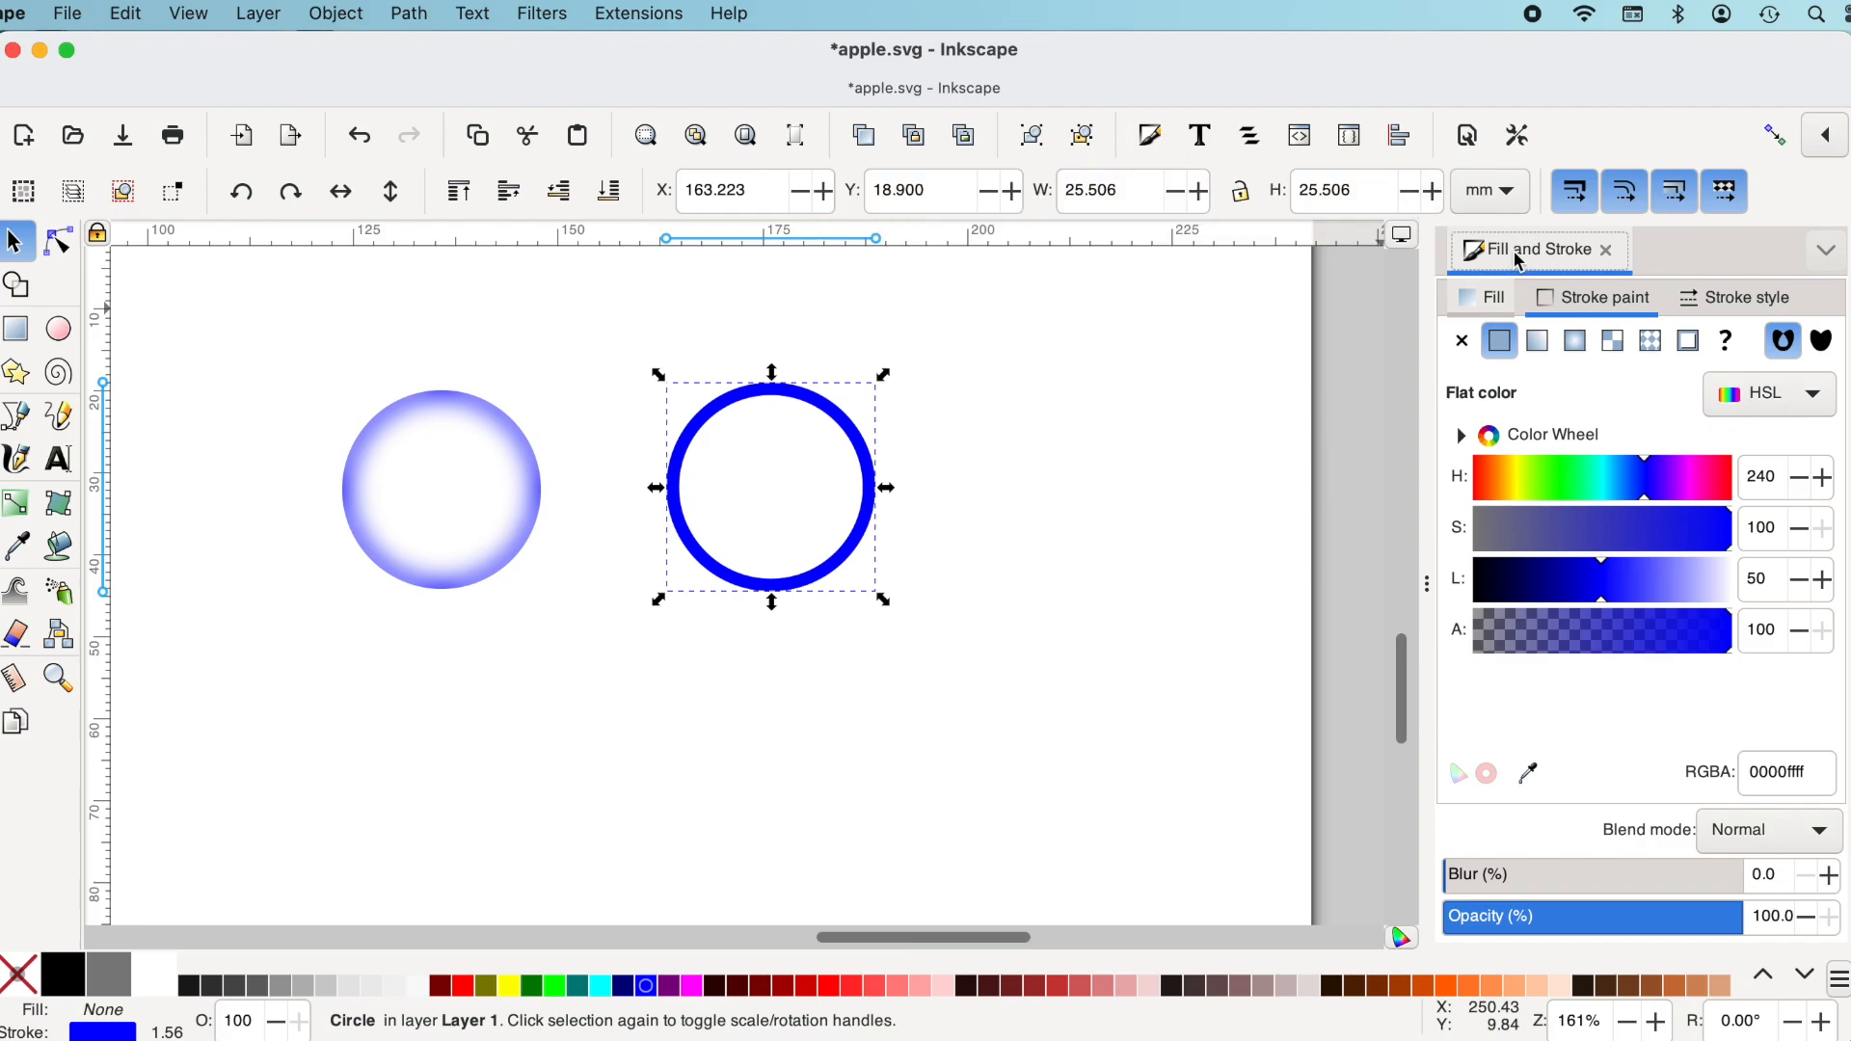
click(1499, 306)
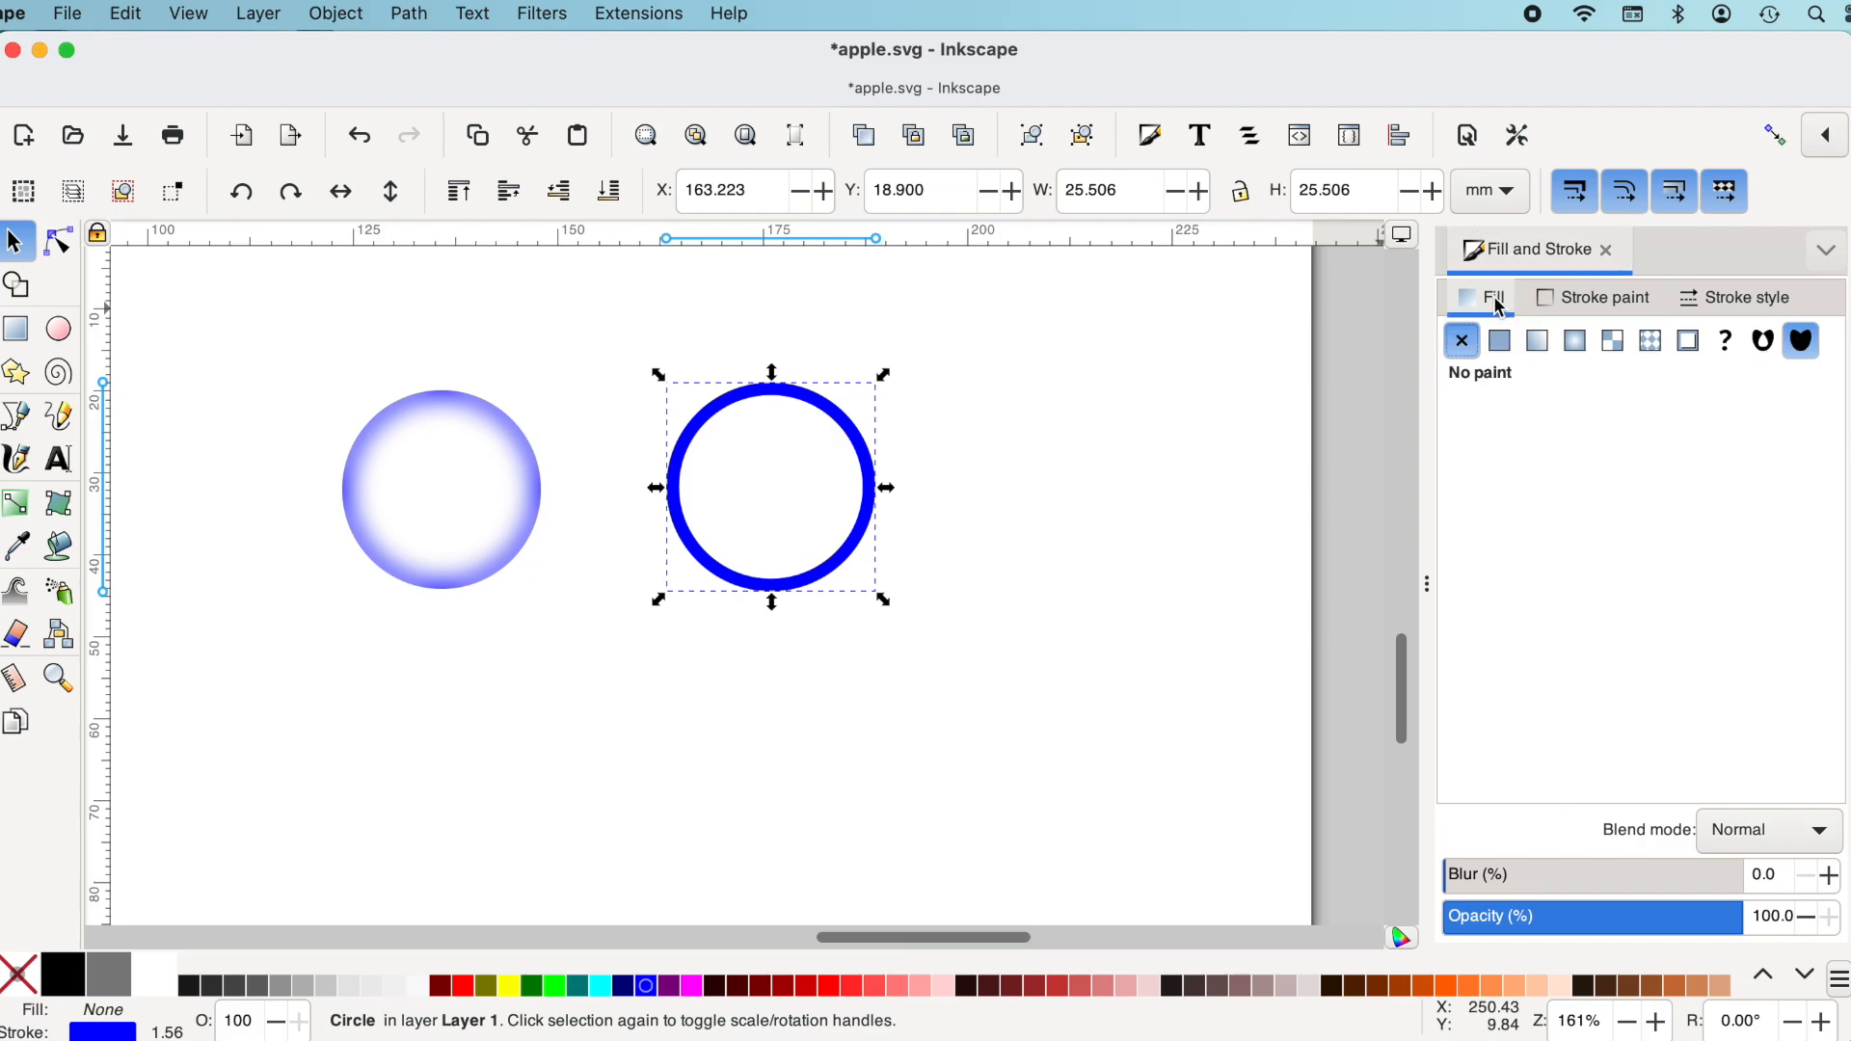
click(1467, 353)
click(1563, 299)
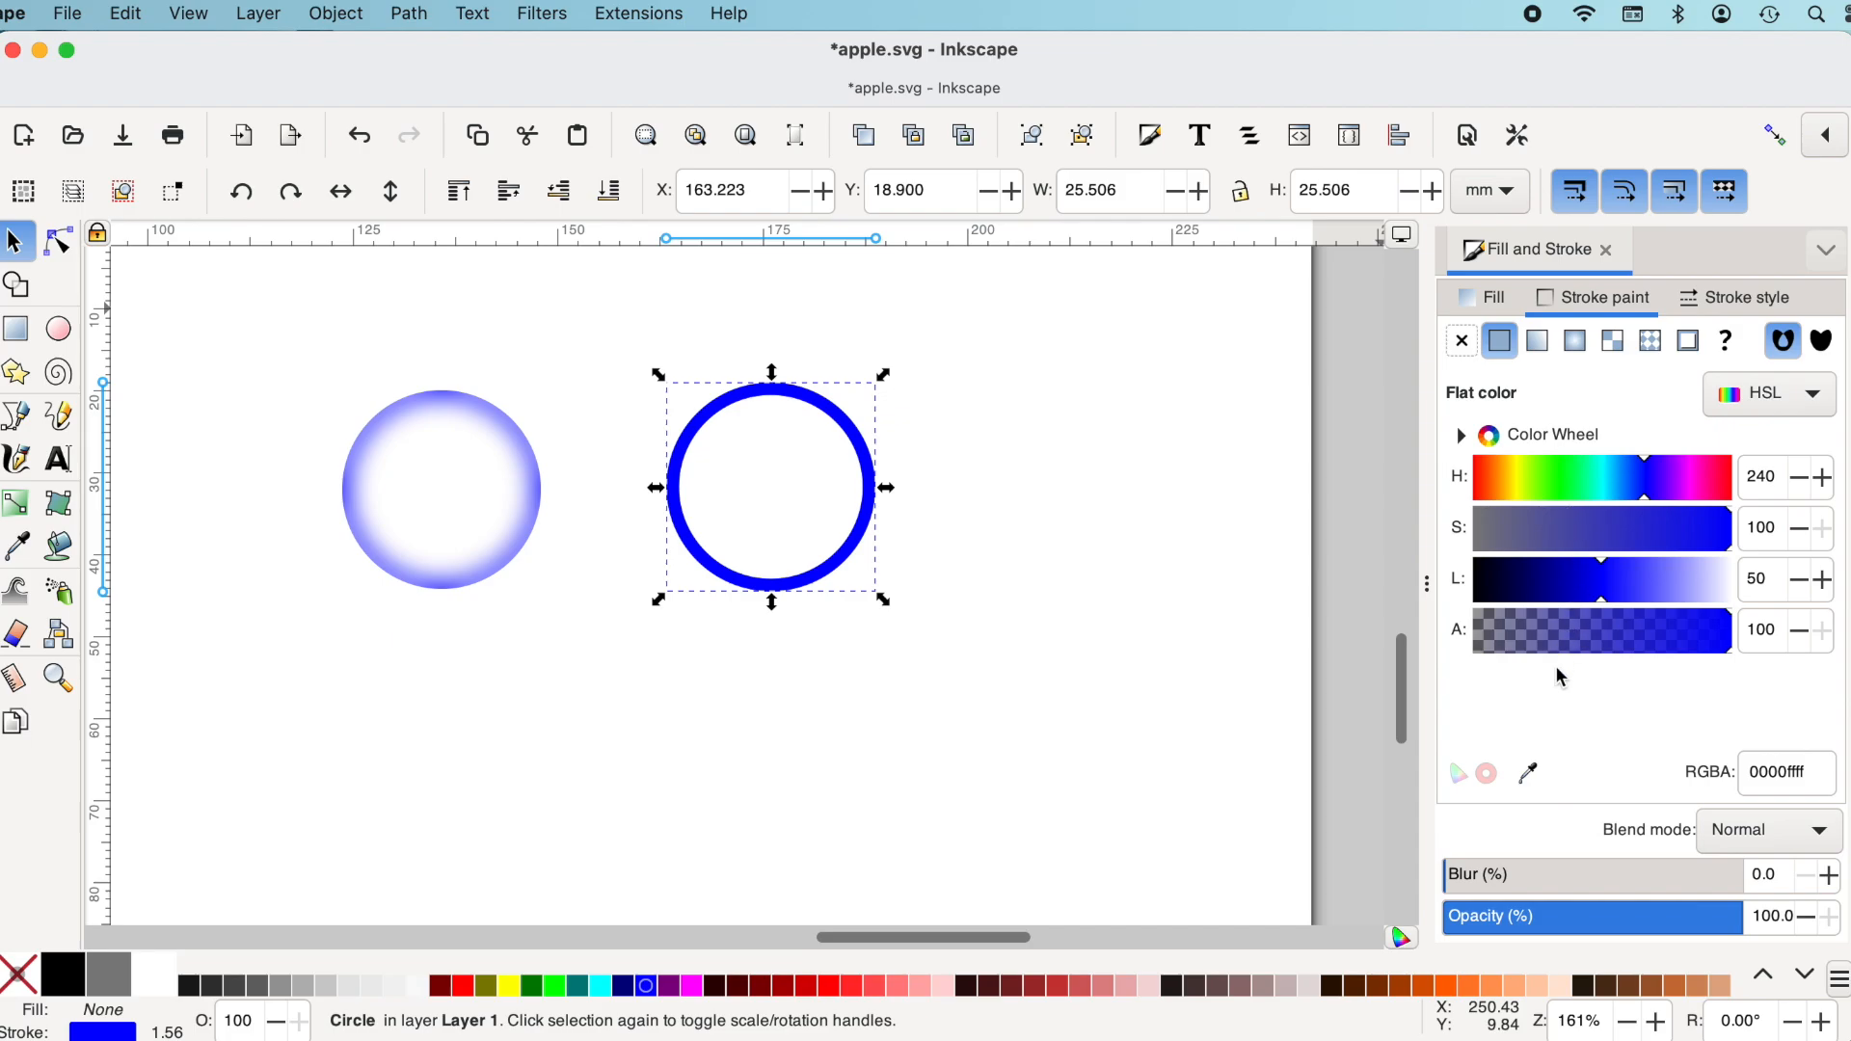
drag(1450, 875, 1547, 865)
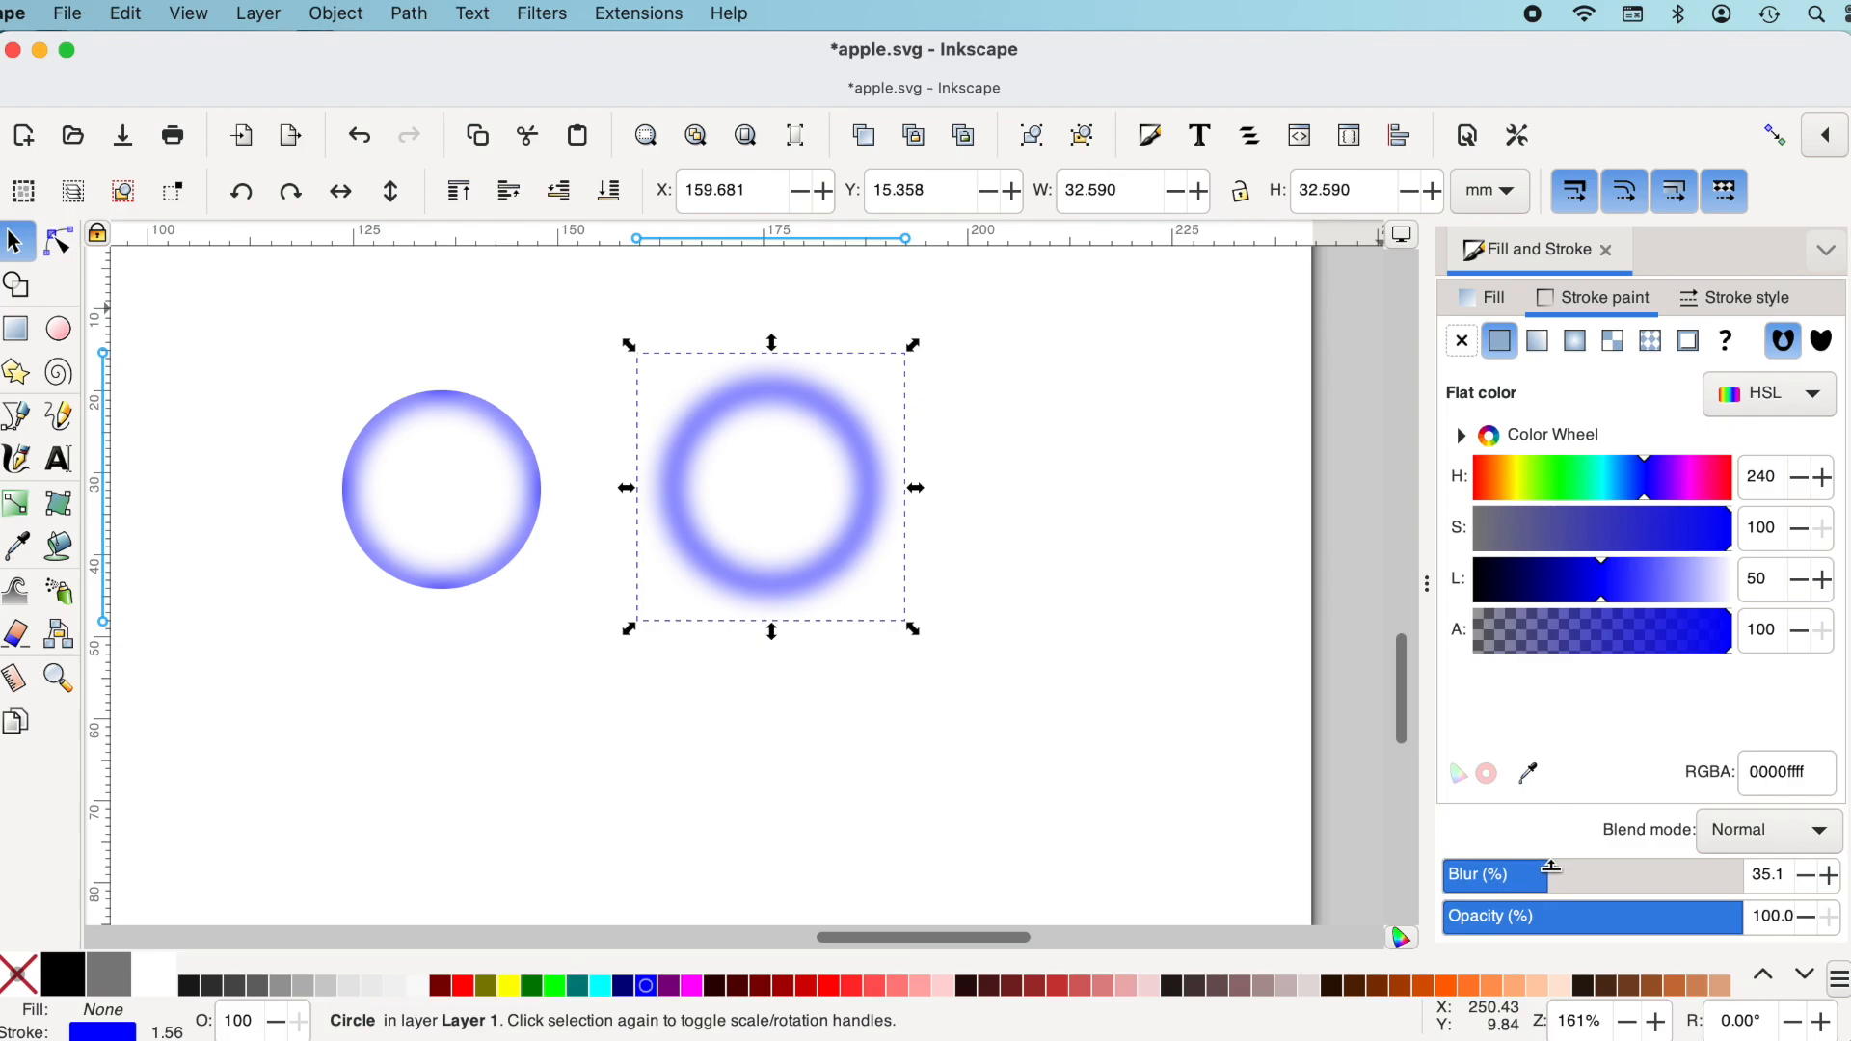
Duplicate the blurred circle in place and set the duplicate's blur to 0%
click(771, 397)
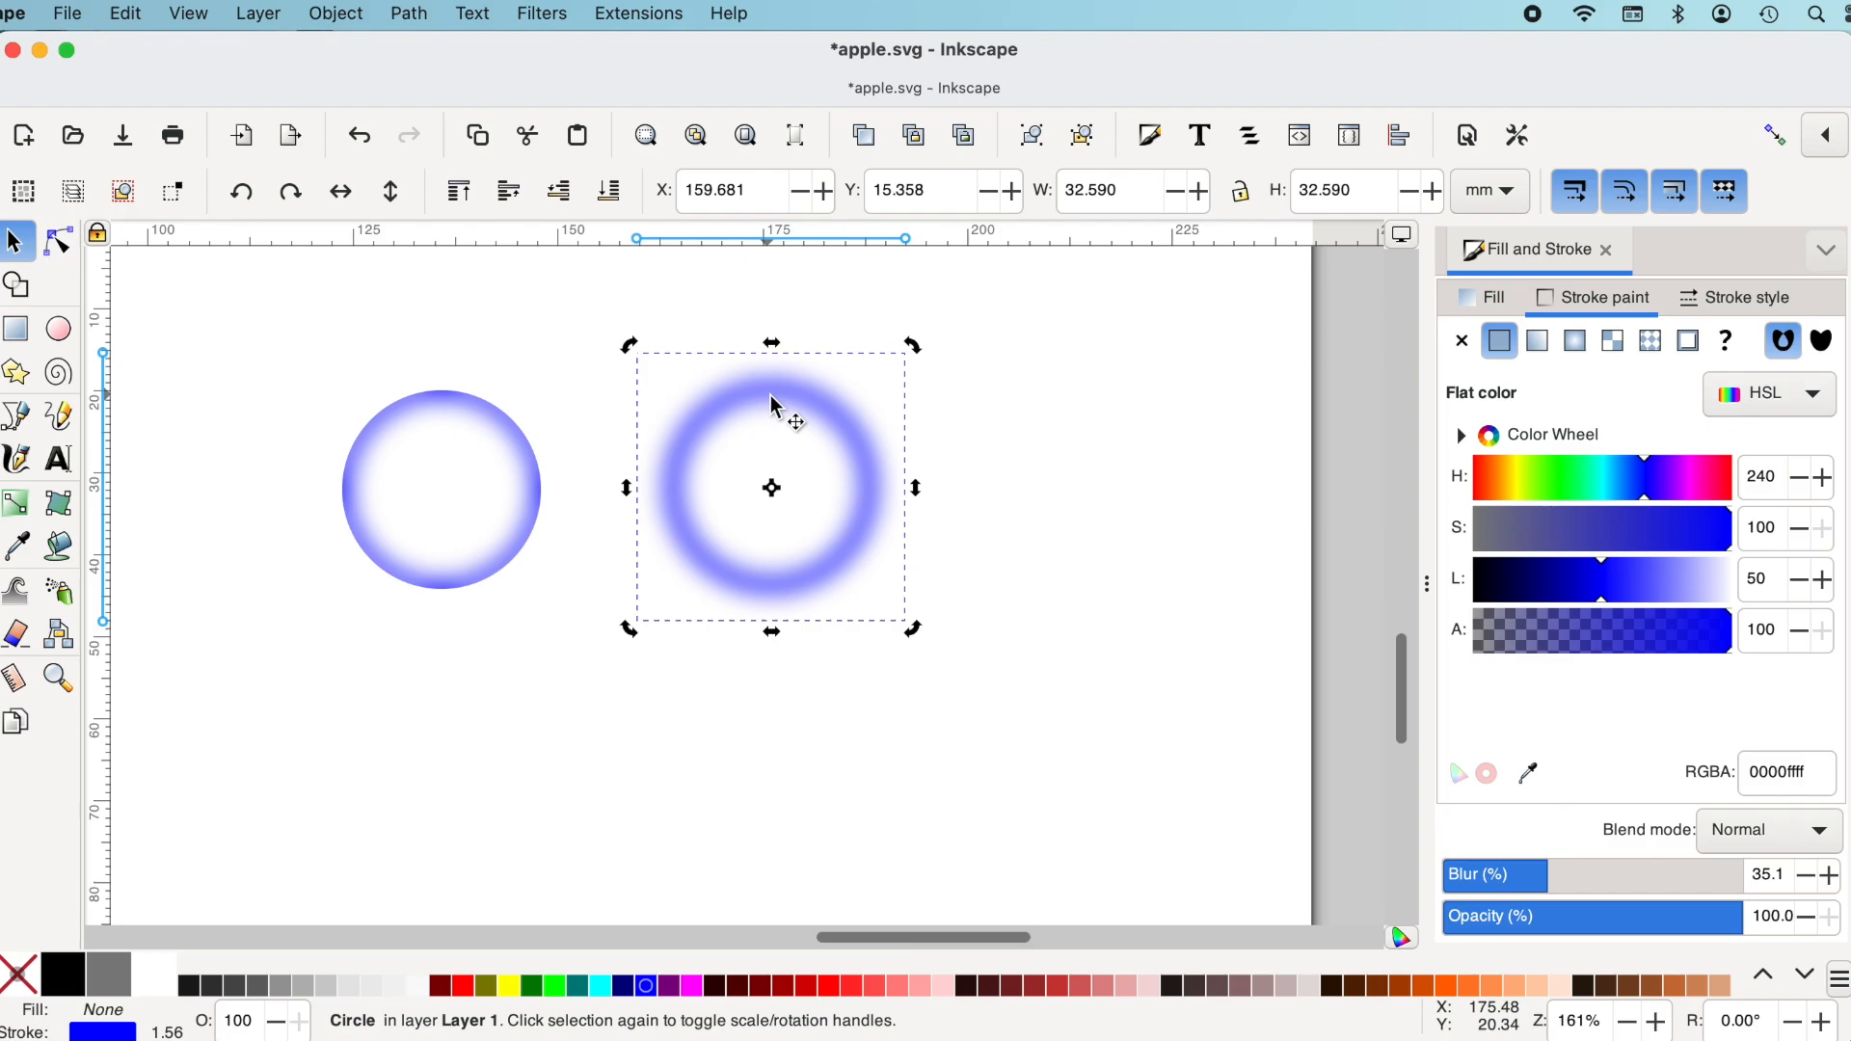
right_click(771, 397)
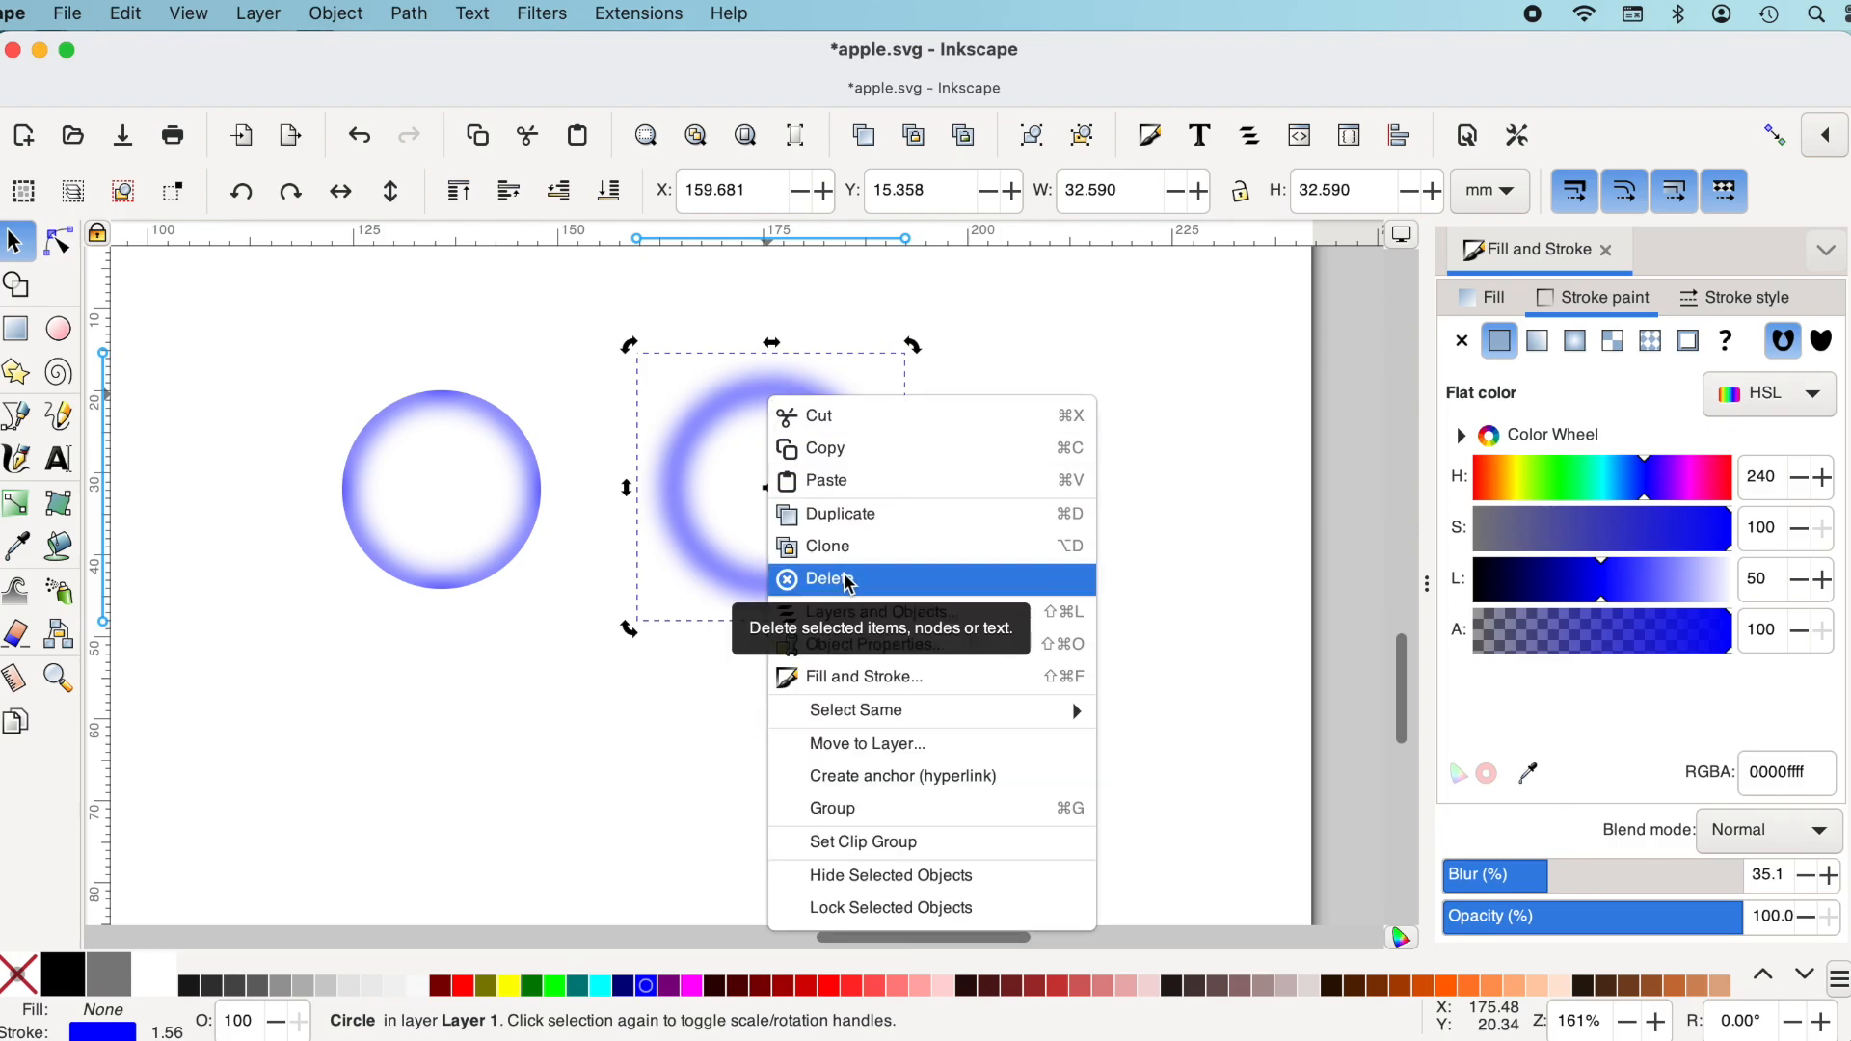
click(852, 514)
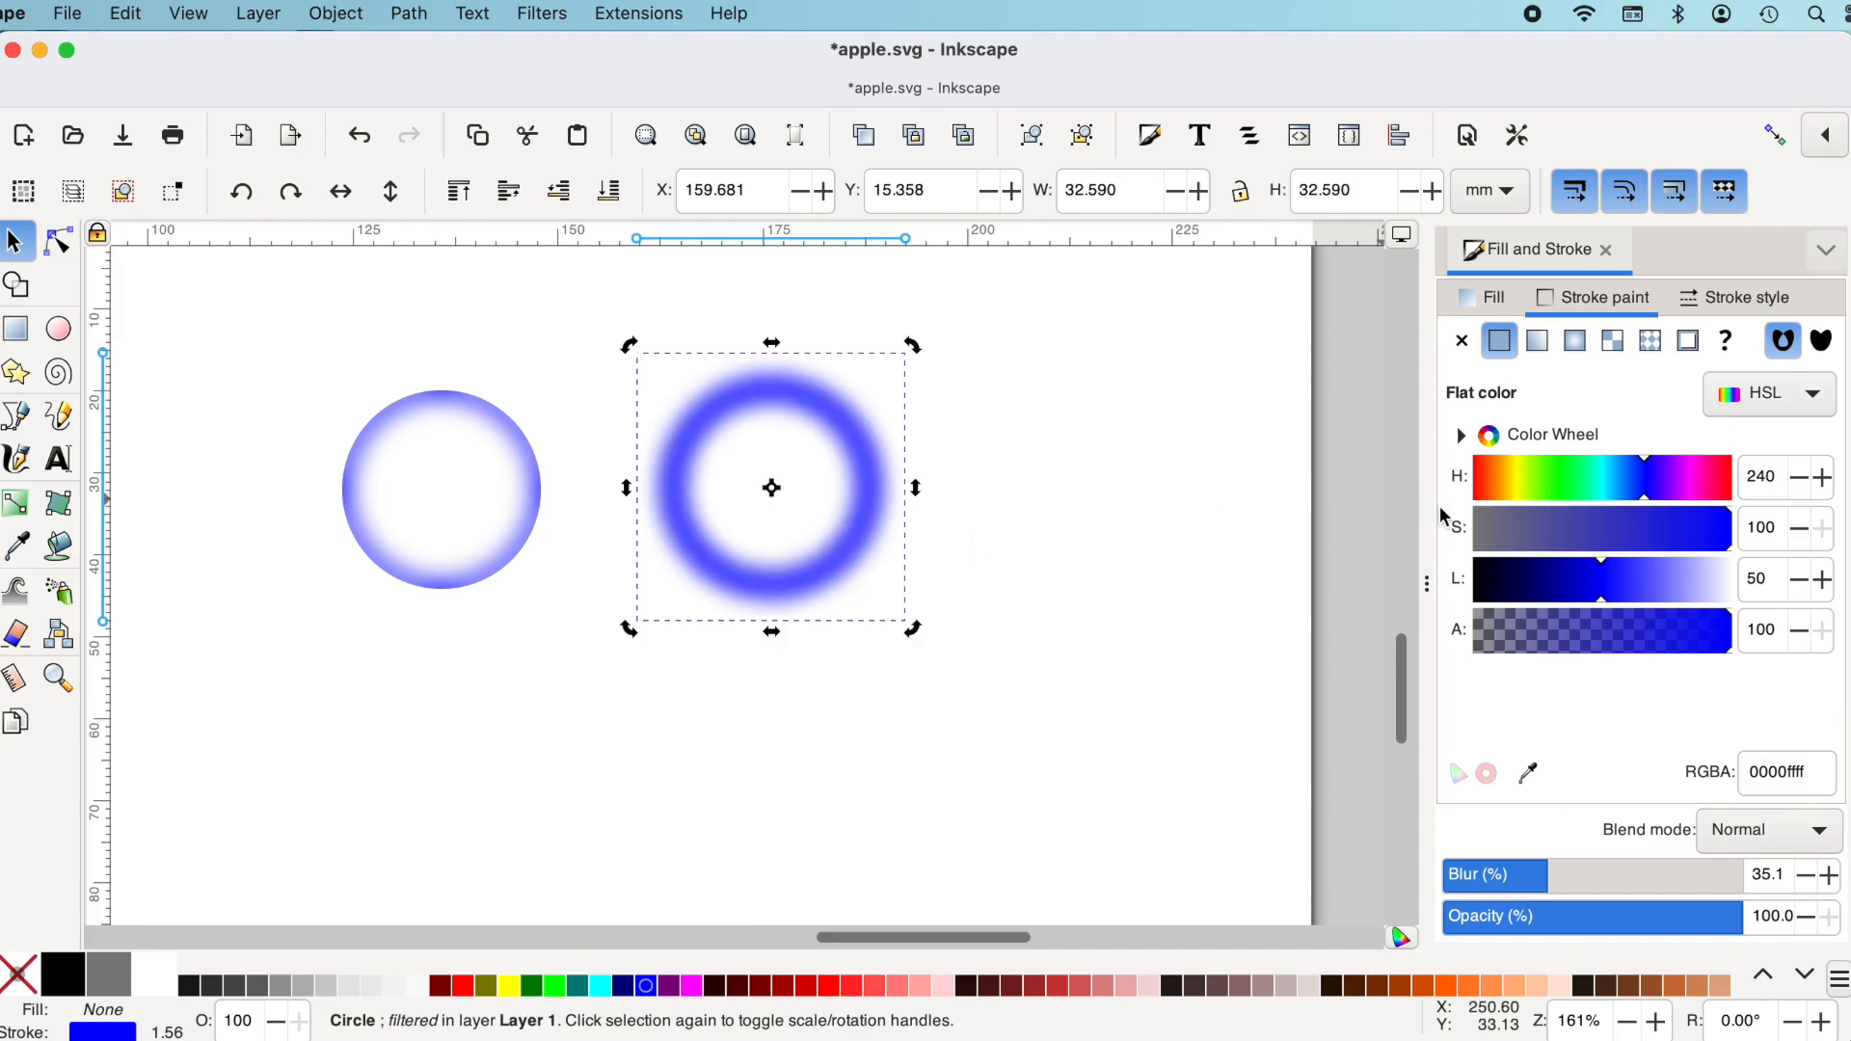
drag(1554, 874, 1435, 874)
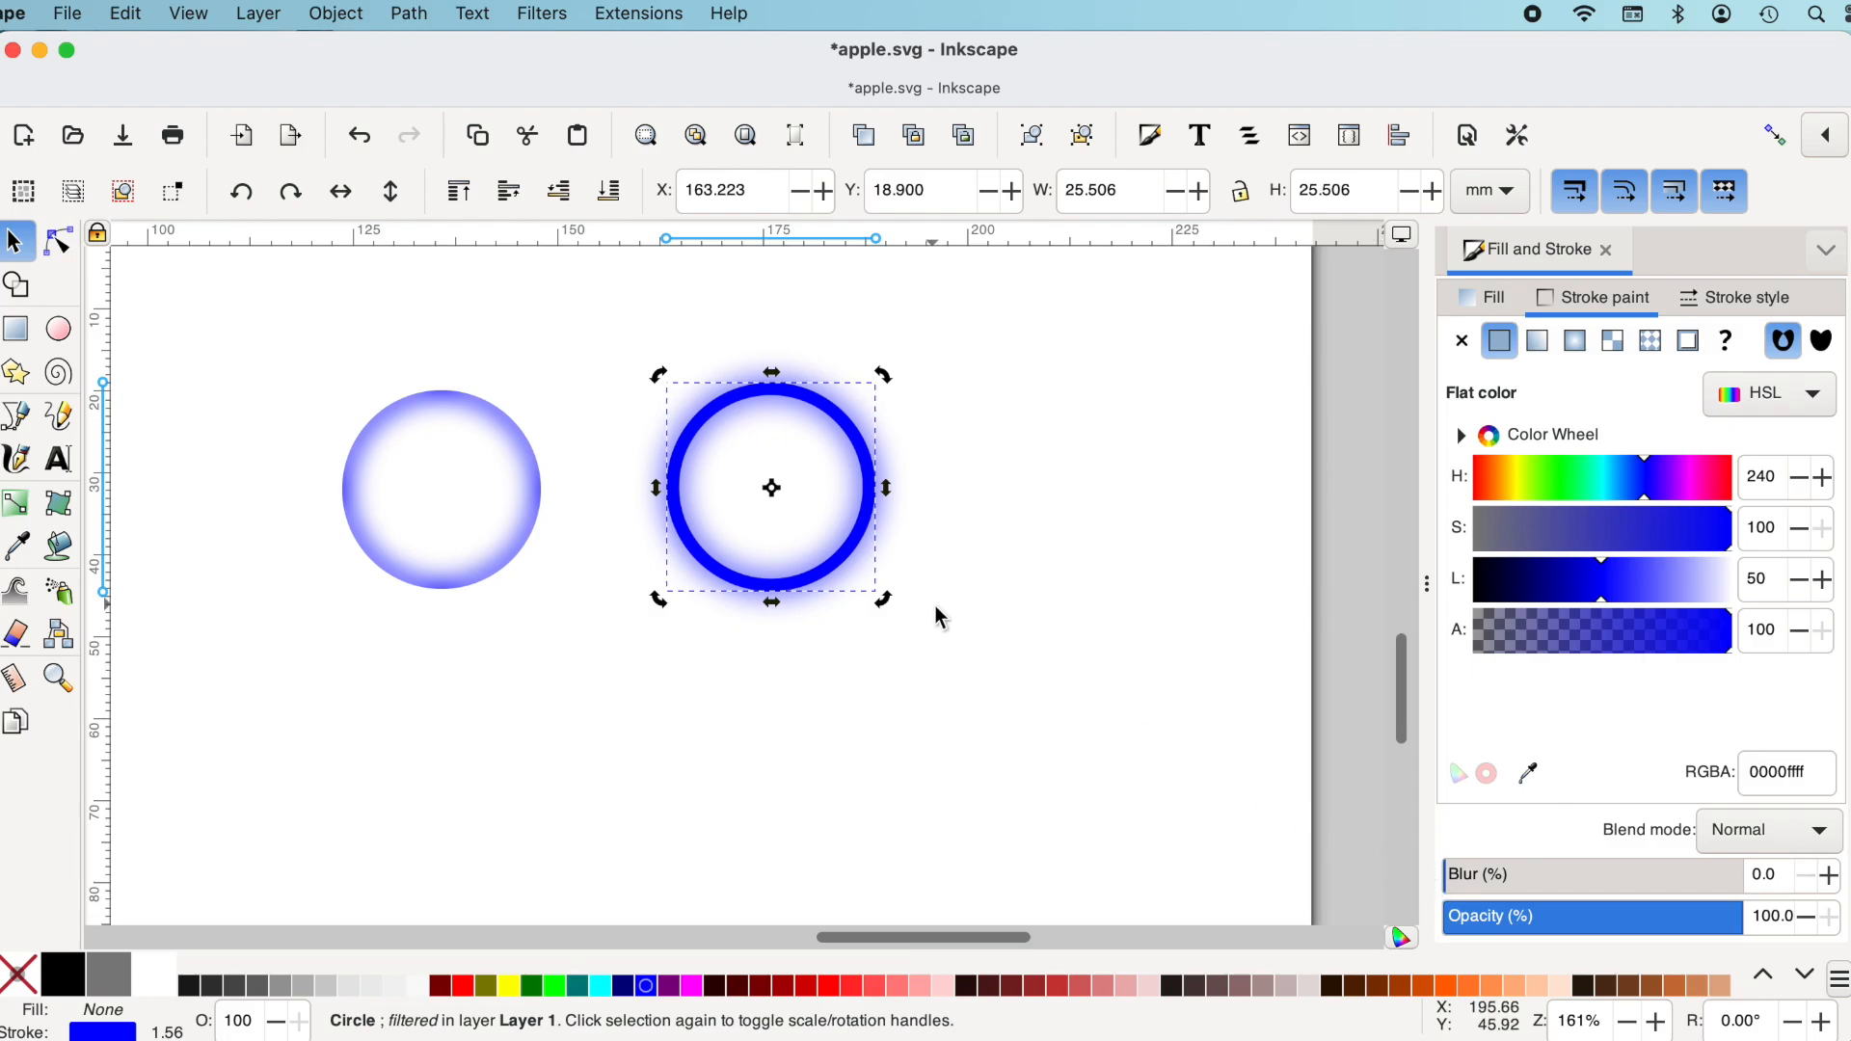
Clip the blurred circle with the sharp duplicate on top of it and clear the selection
drag(604, 325, 970, 650)
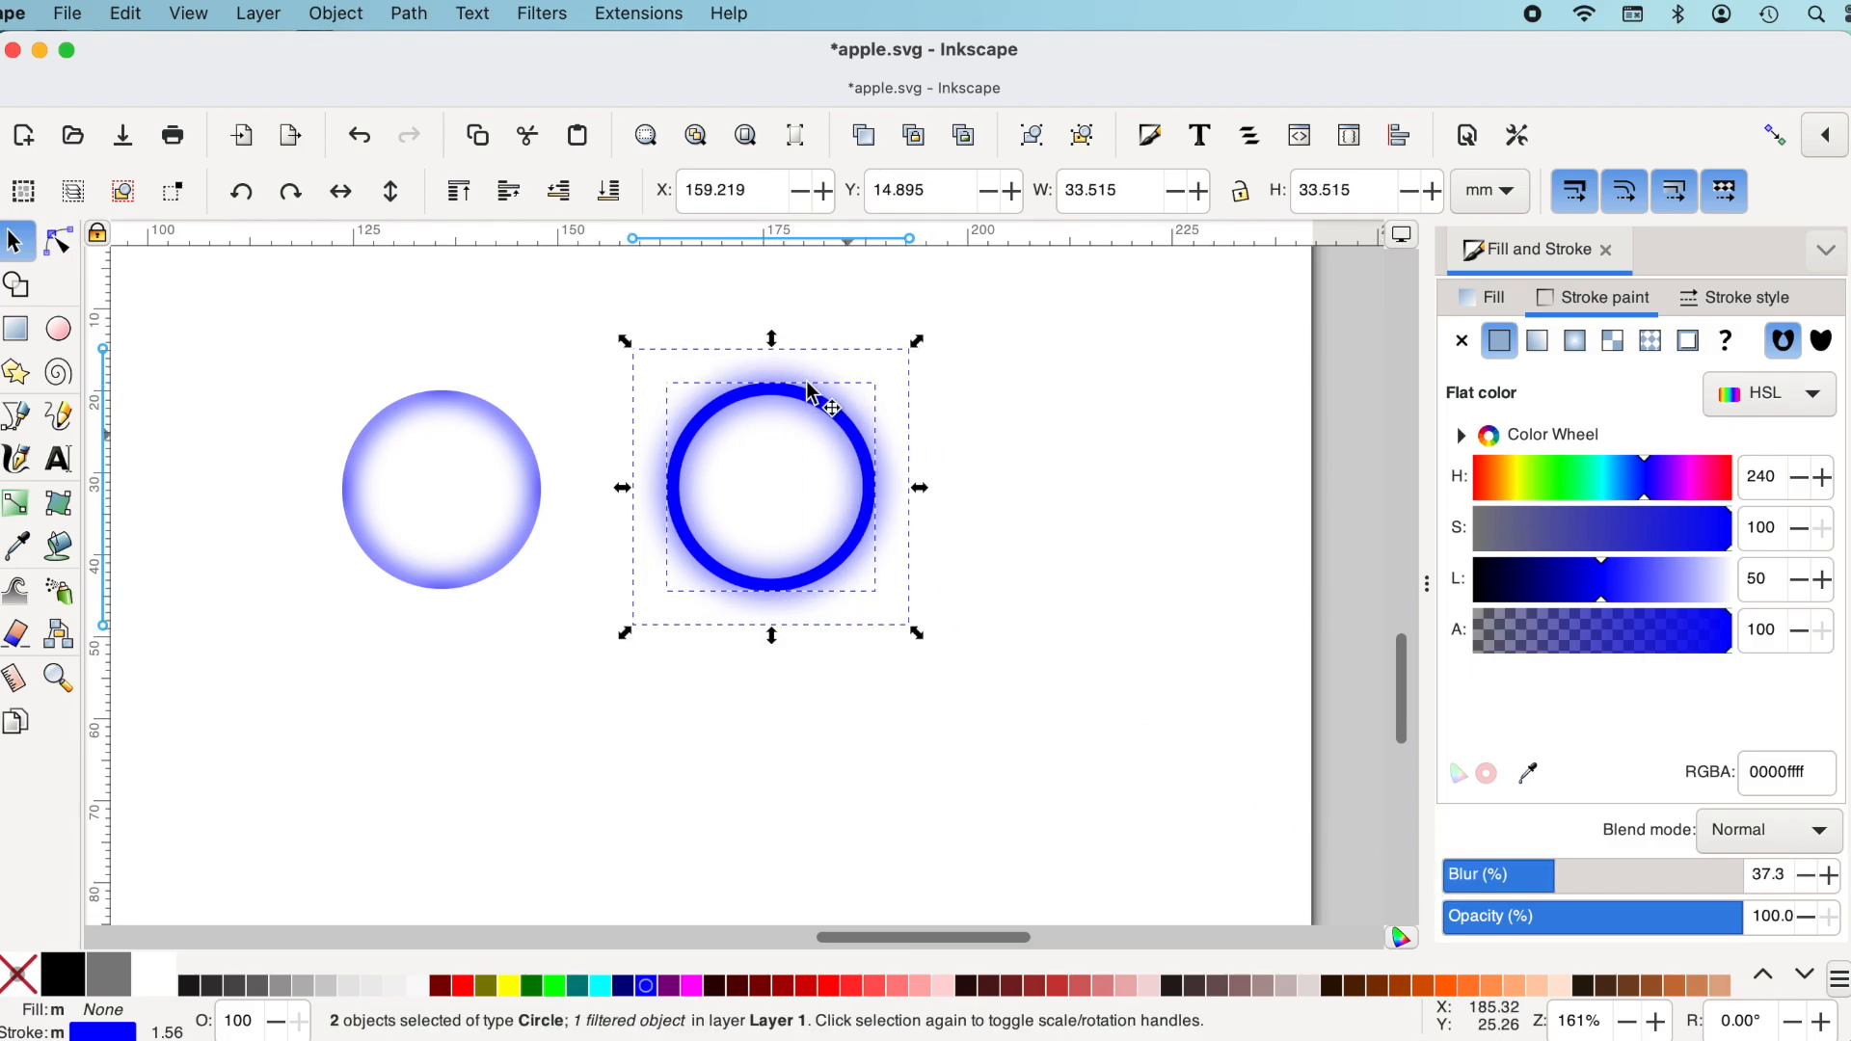
click(354, 14)
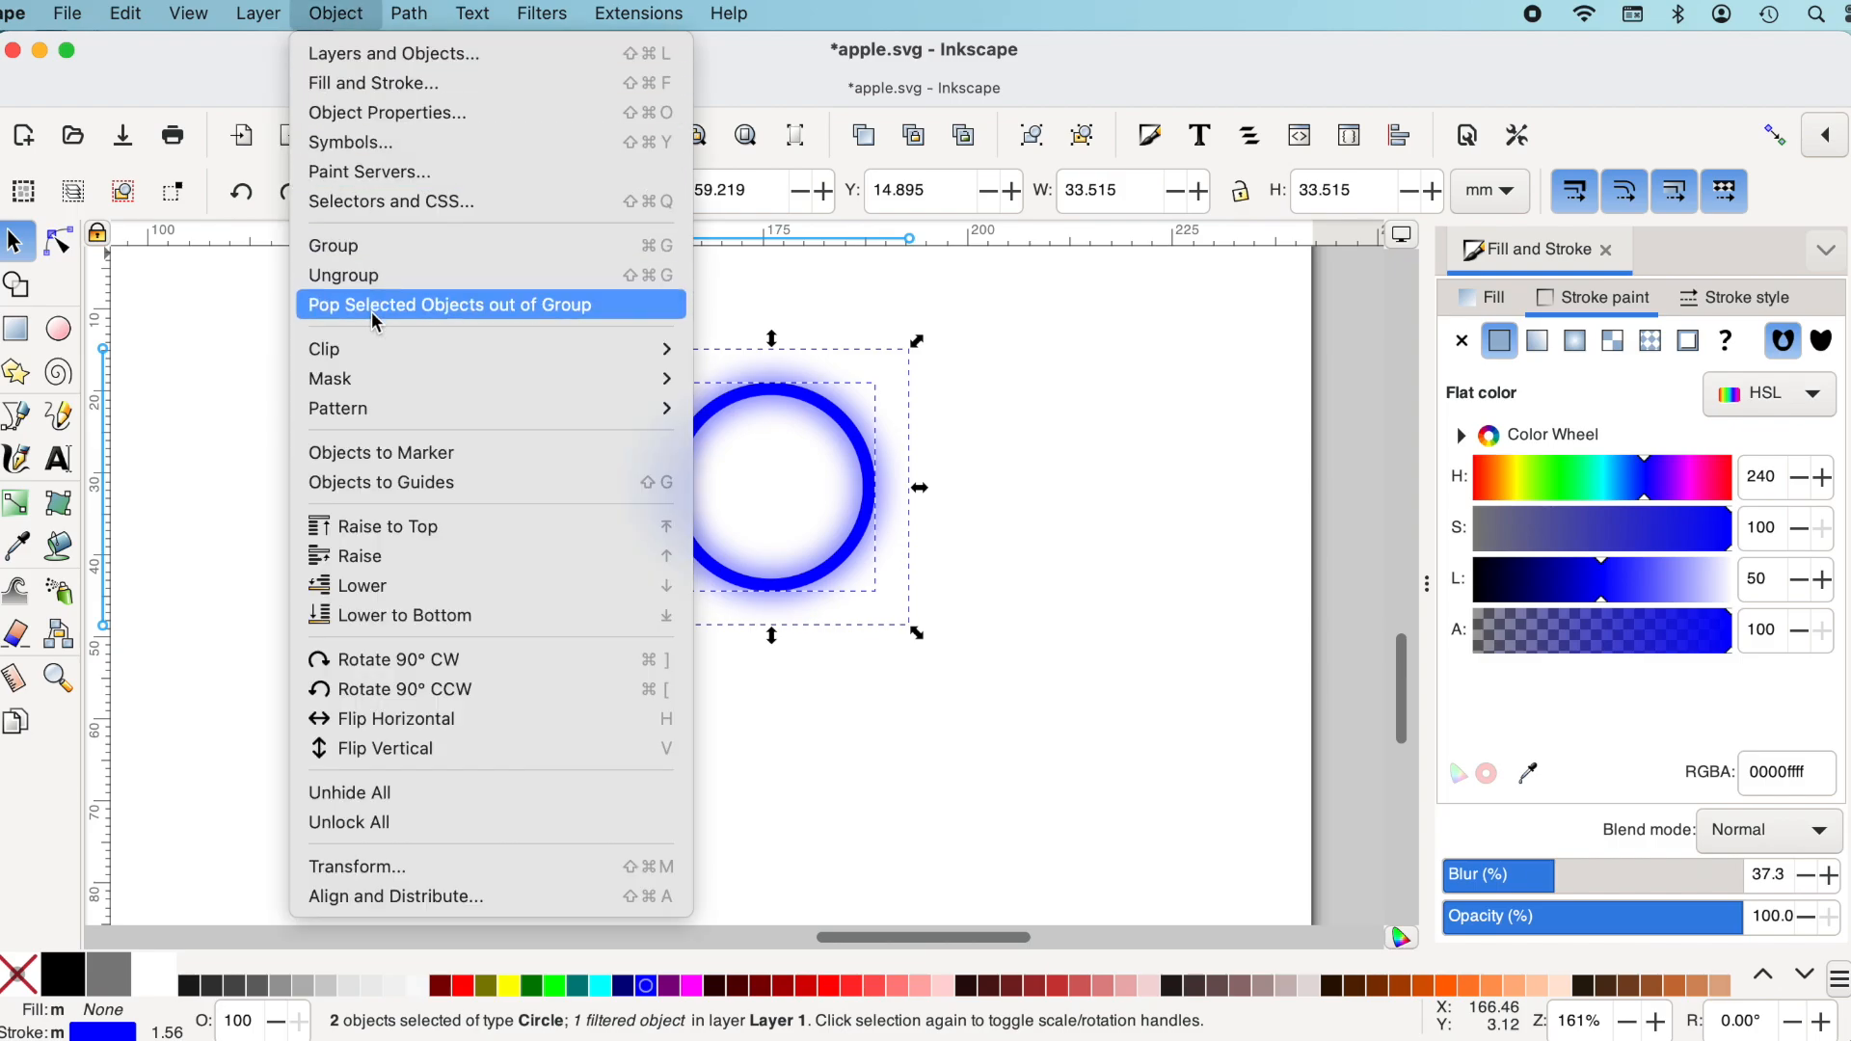
mouse_move(378, 351)
click(718, 353)
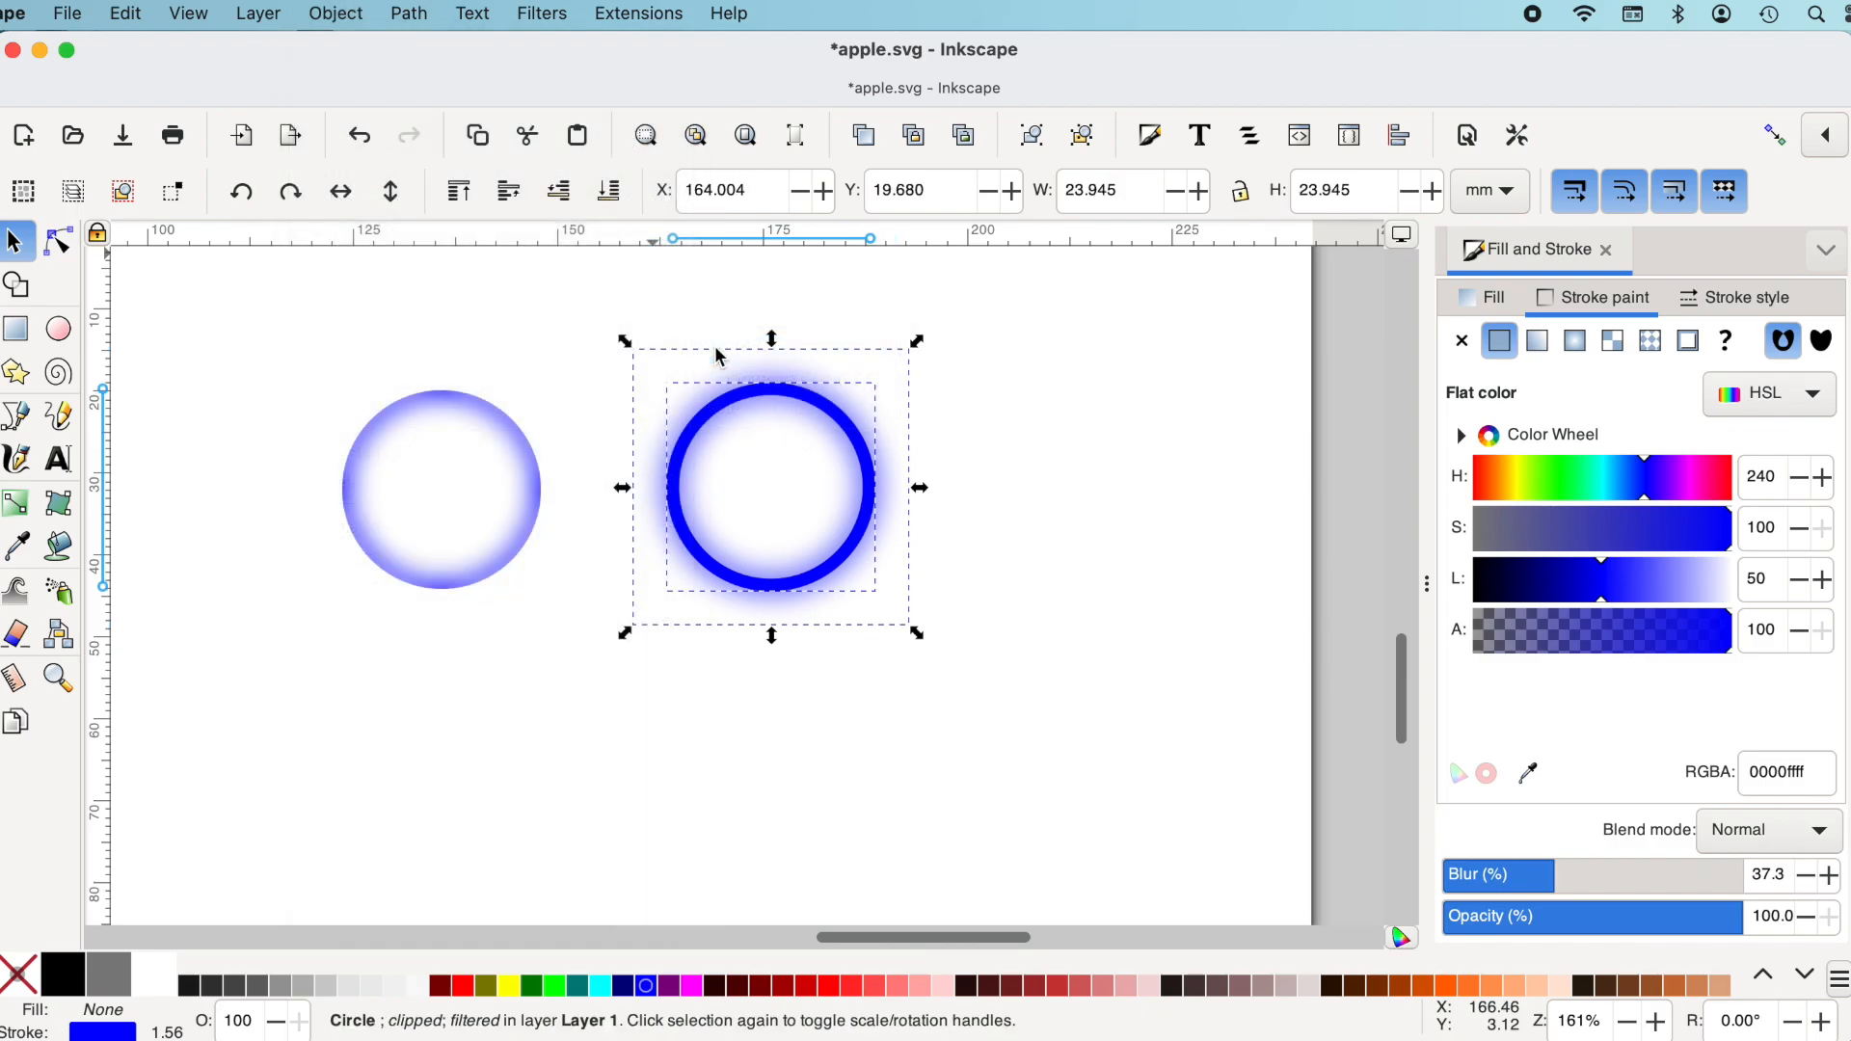
click(997, 559)
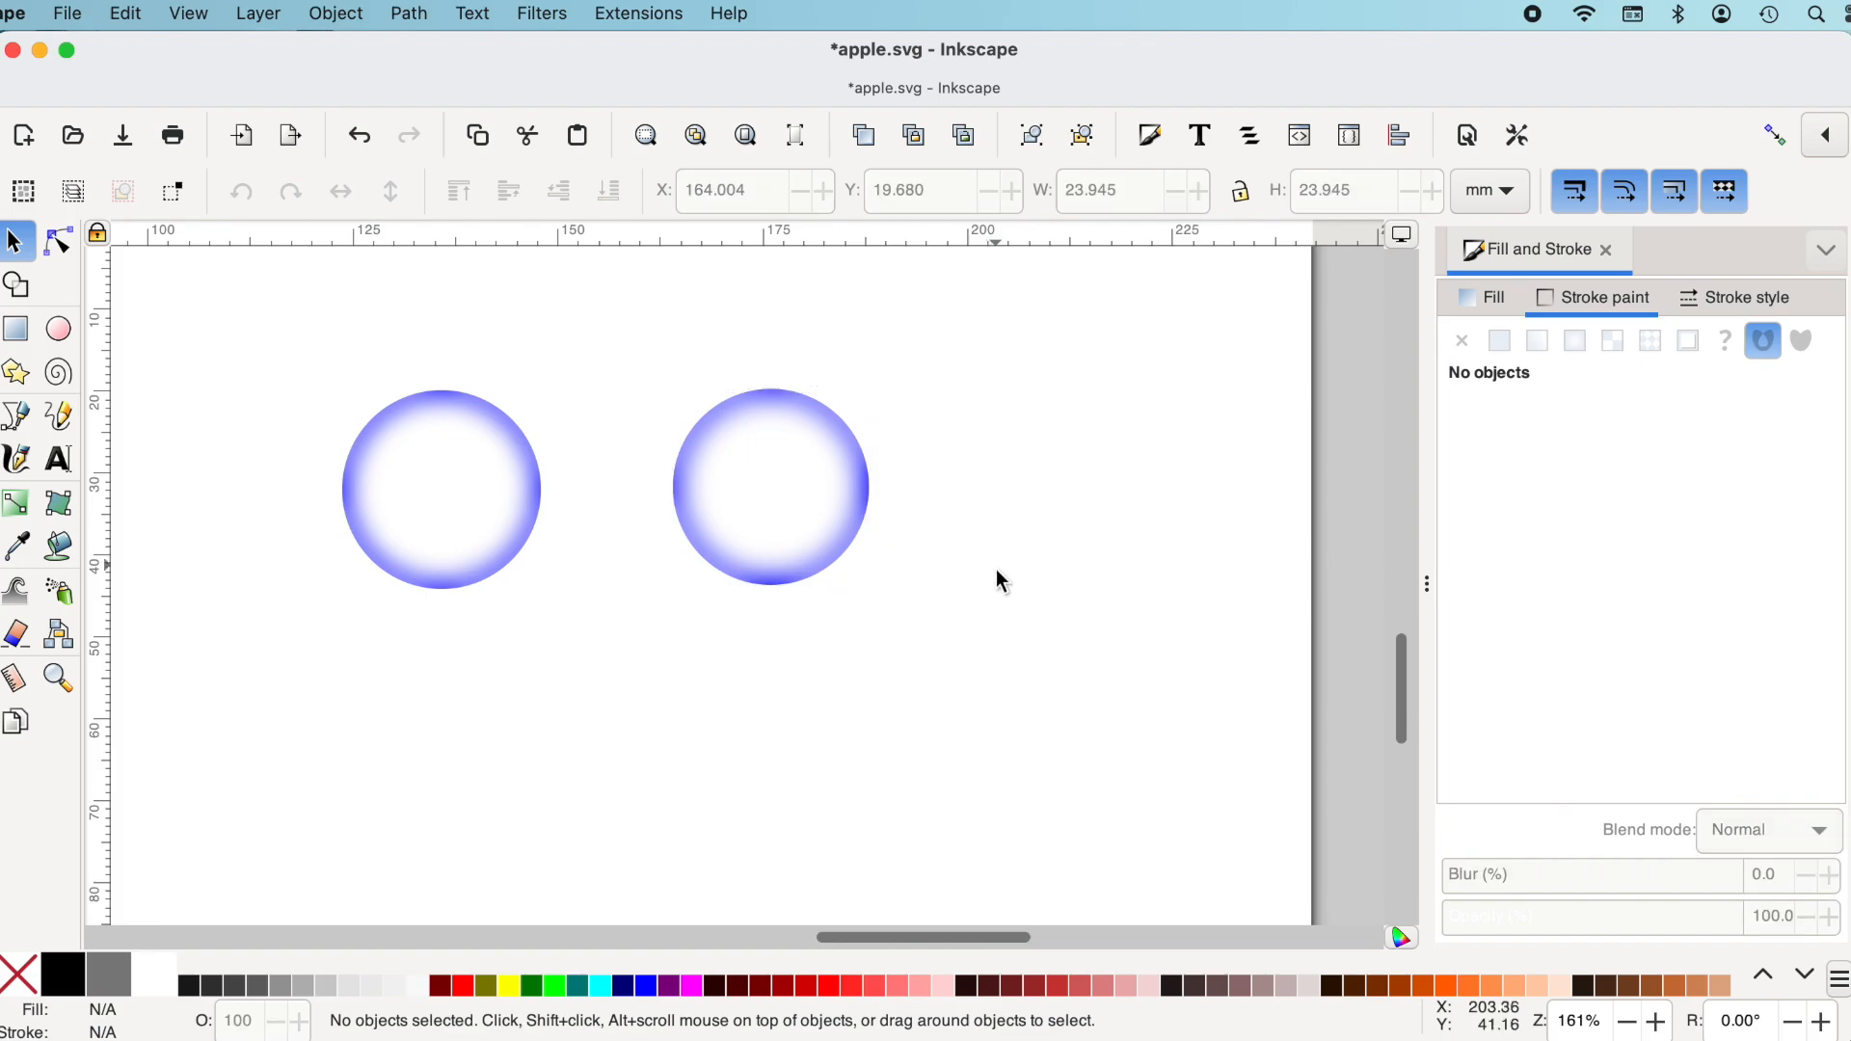